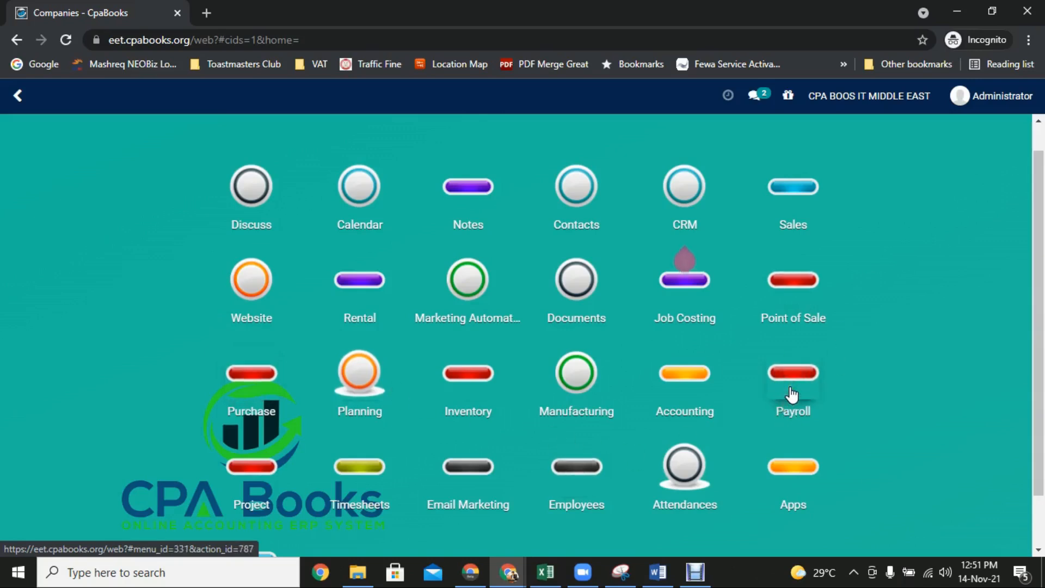
pyautogui.click(804, 363)
pyautogui.click(814, 350)
pyautogui.click(781, 411)
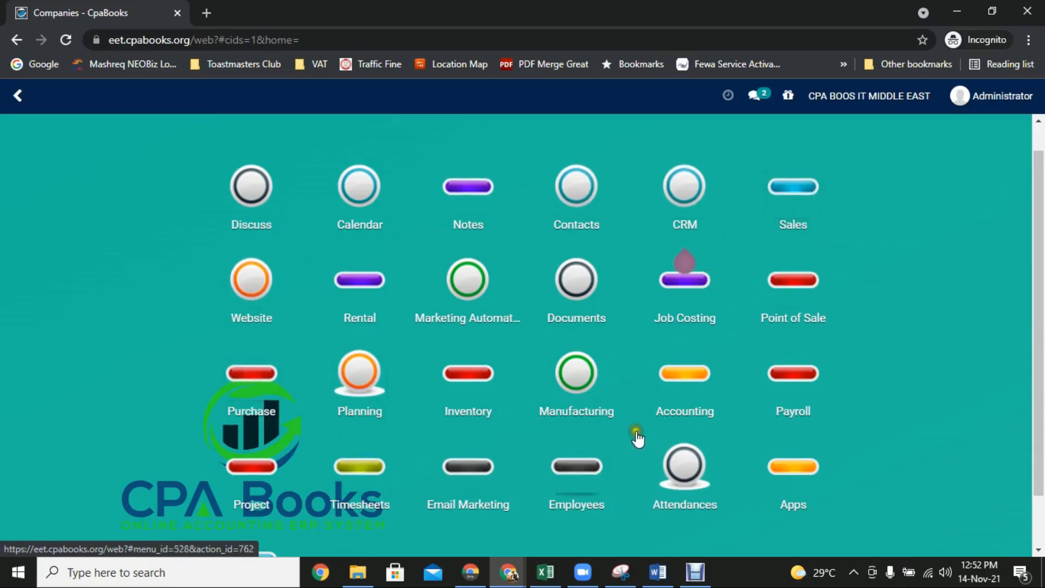
pyautogui.scroll(-1, 667, 403)
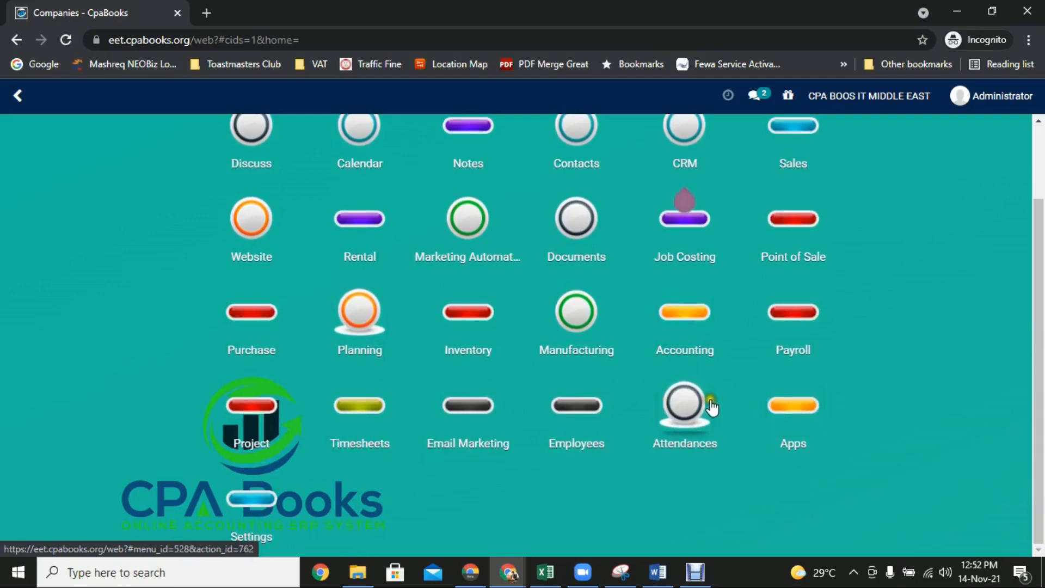
pyautogui.scroll(1, 696, 409)
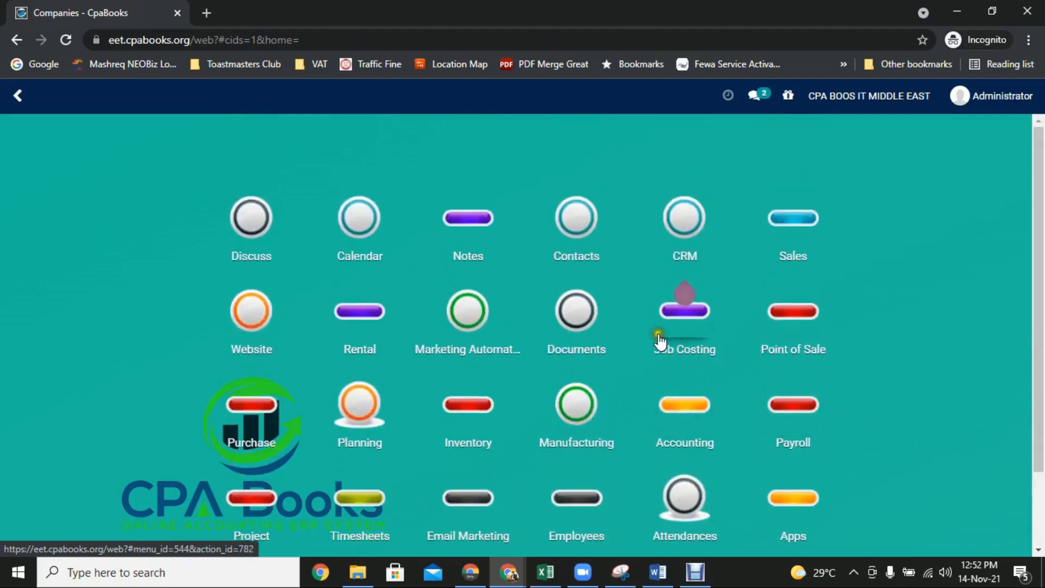
pyautogui.scroll(-1, 675, 427)
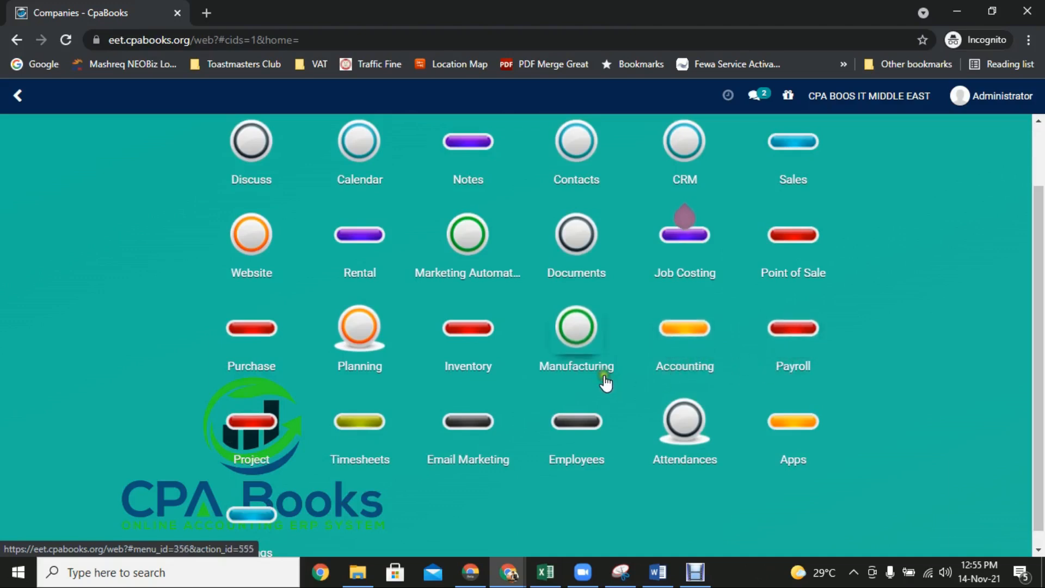
pyautogui.scroll(2, 604, 380)
pyautogui.scroll(-2, 605, 382)
pyautogui.scroll(2, 603, 392)
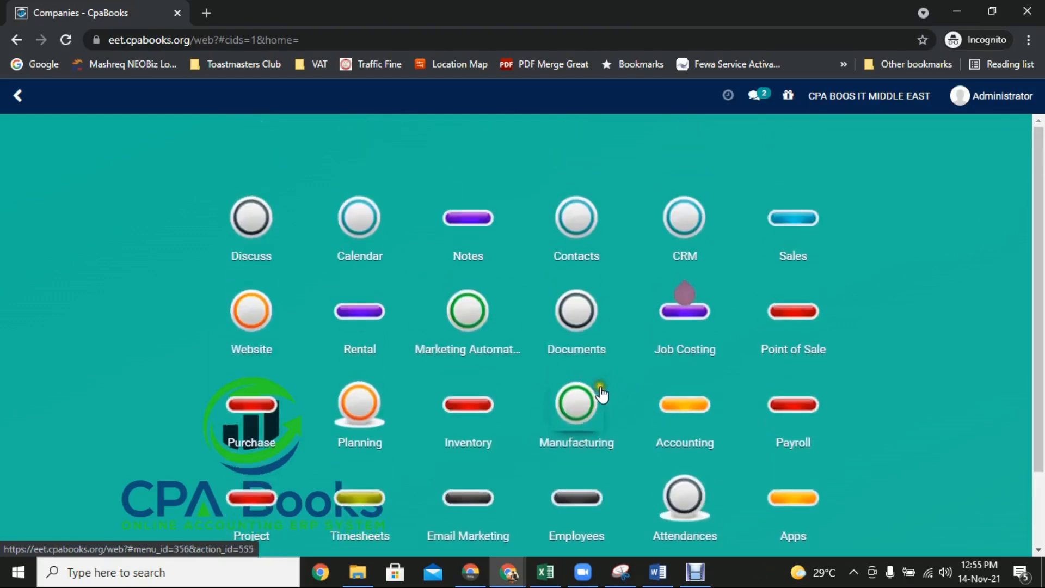
# Open the Accounting module and look over the journal cards on its dashboard.
pyautogui.click(714, 422)
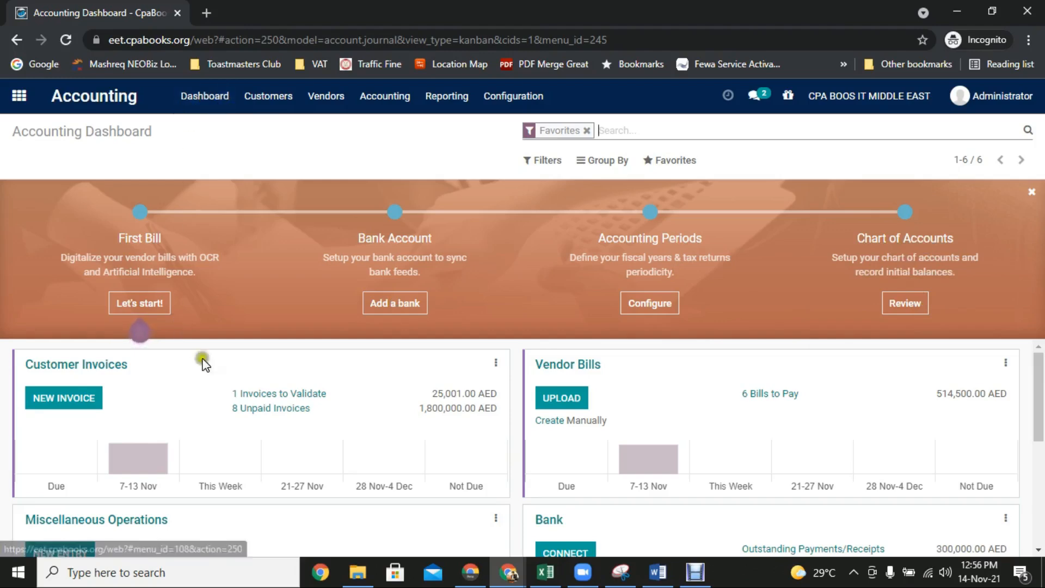
pyautogui.scroll(-5, 252, 401)
pyautogui.scroll(3, 349, 446)
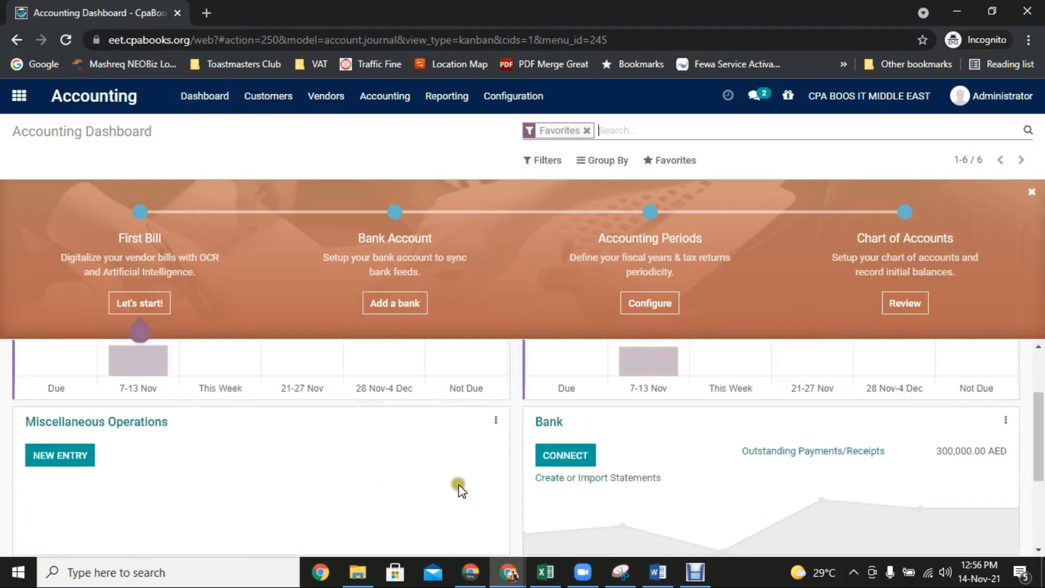
pyautogui.scroll(2, 490, 479)
pyautogui.scroll(-1, 484, 484)
pyautogui.scroll(2, 452, 473)
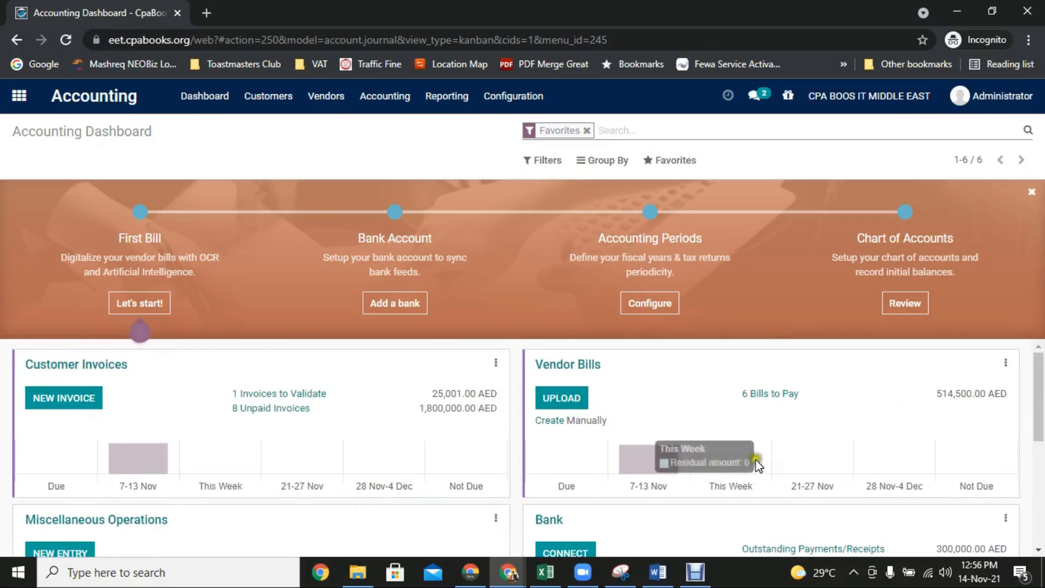
pyautogui.scroll(-3, 735, 468)
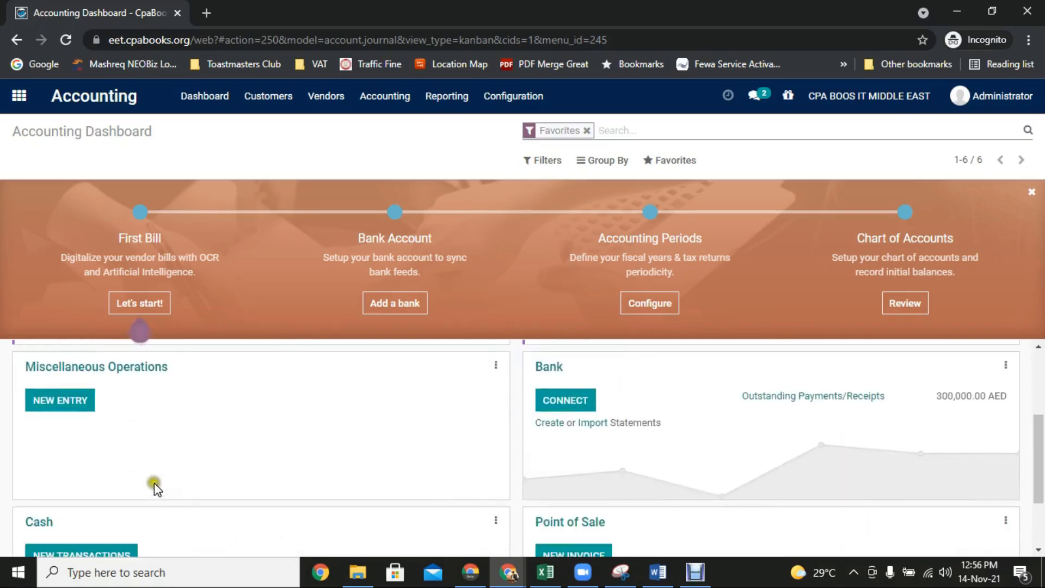
pyautogui.scroll(-1, 151, 474)
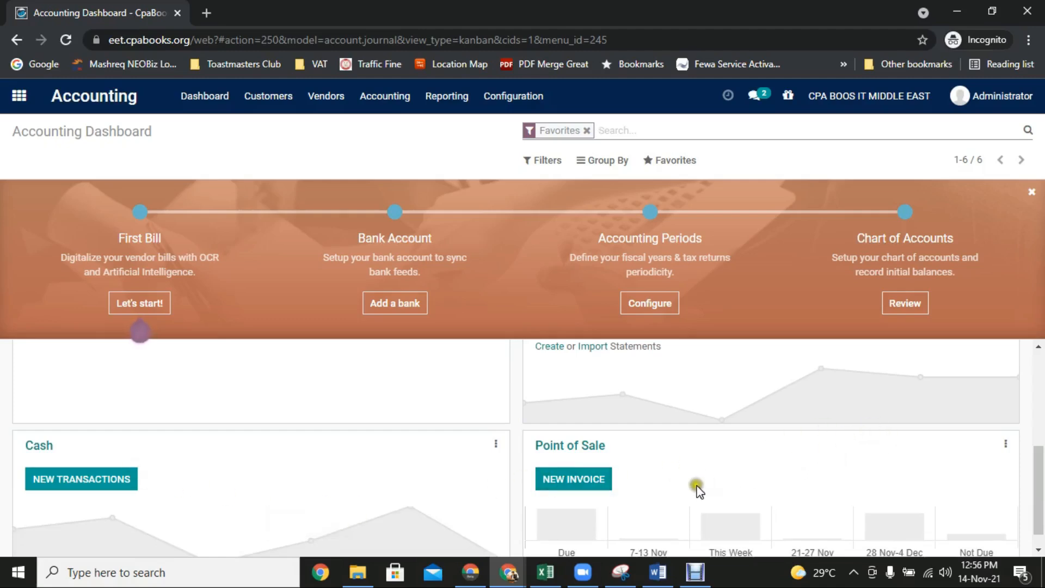
pyautogui.scroll(3, 687, 477)
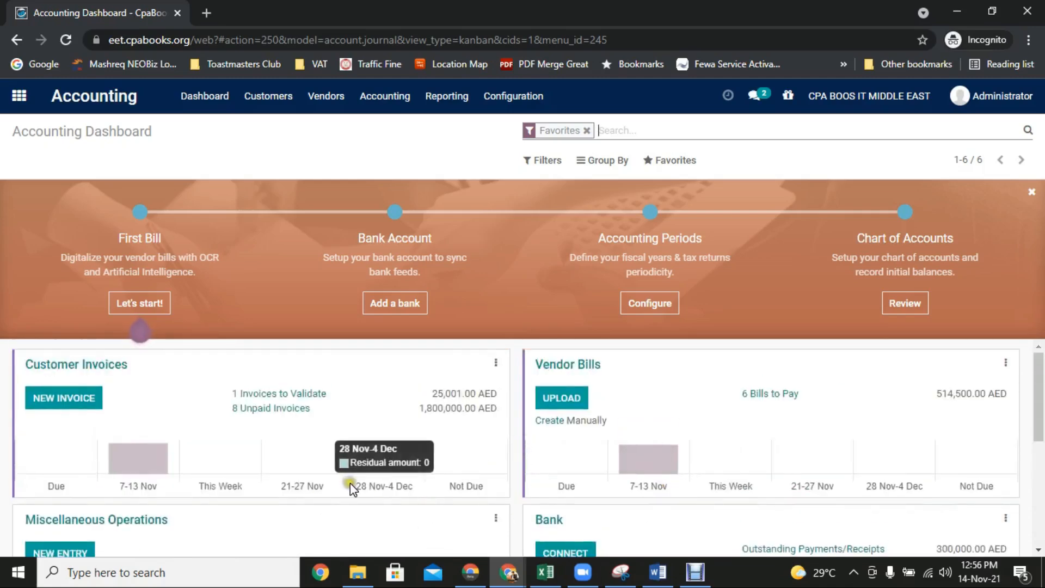
# Create a new customer invoice and select MACROBERT ASSOCIATES FZE as the customer.
pyautogui.click(270, 98)
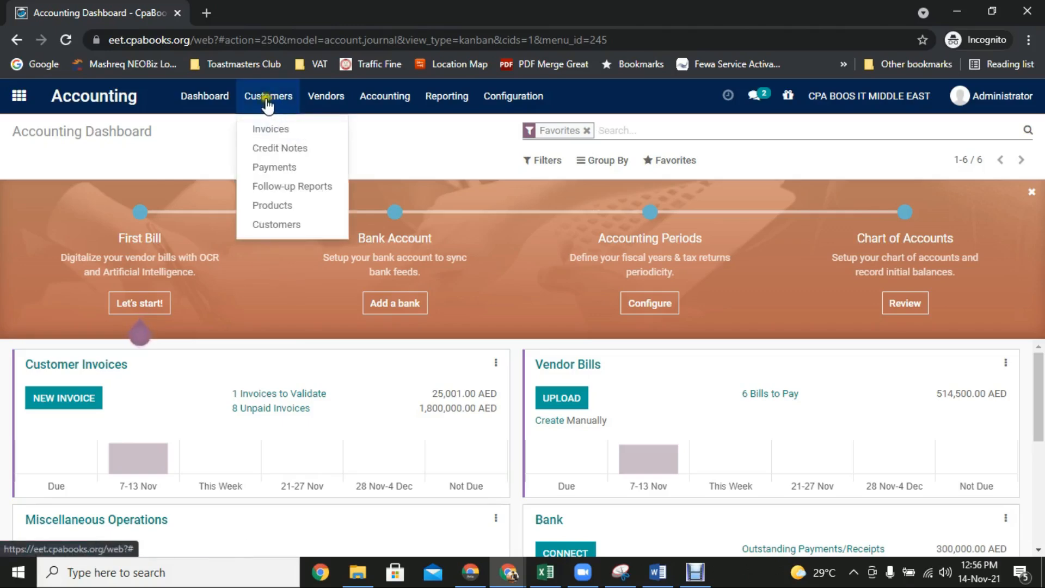
pyautogui.click(262, 132)
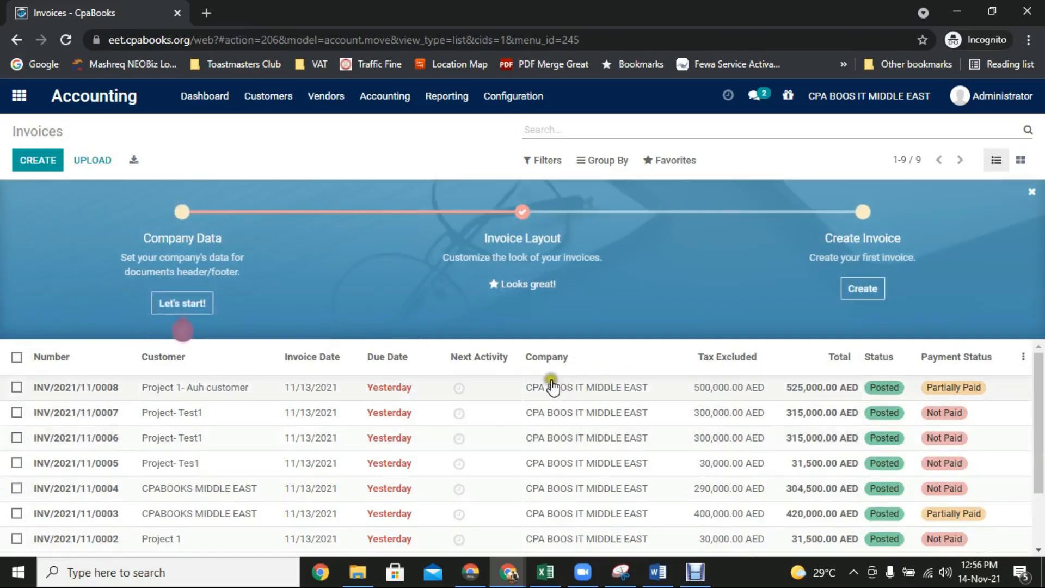
pyautogui.click(59, 171)
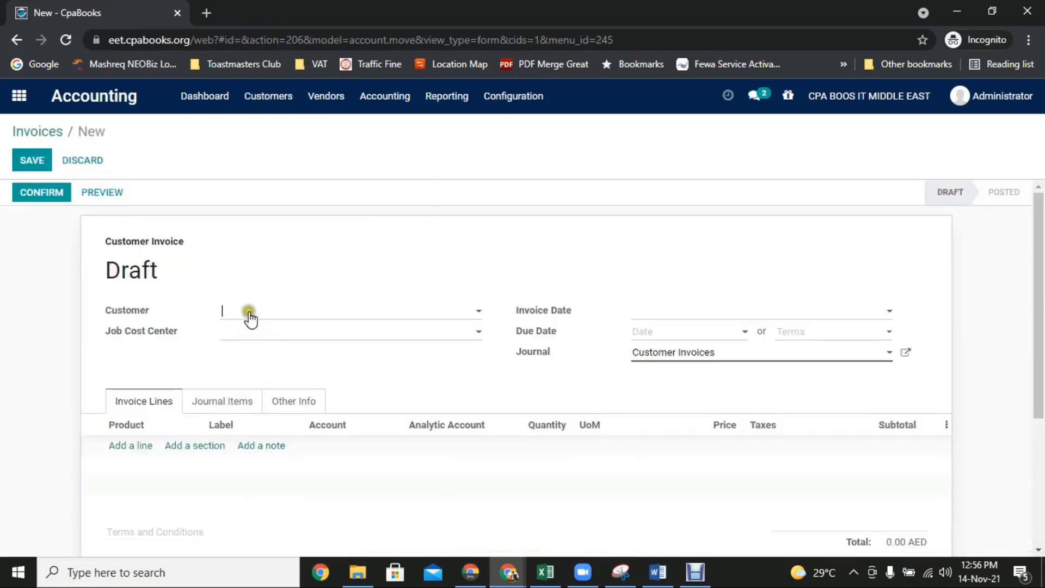
pyautogui.click(249, 313)
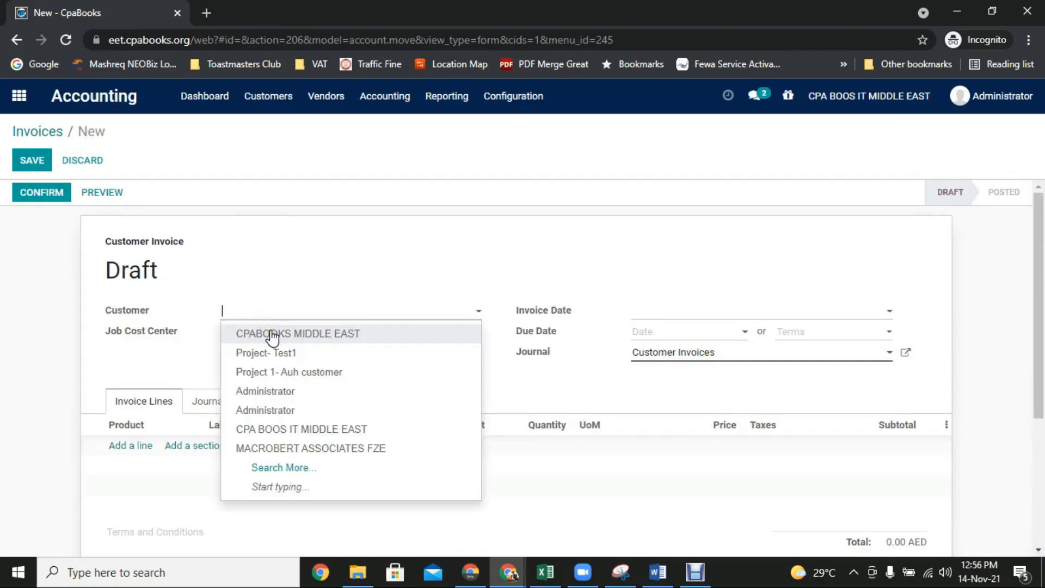
pyautogui.click(268, 447)
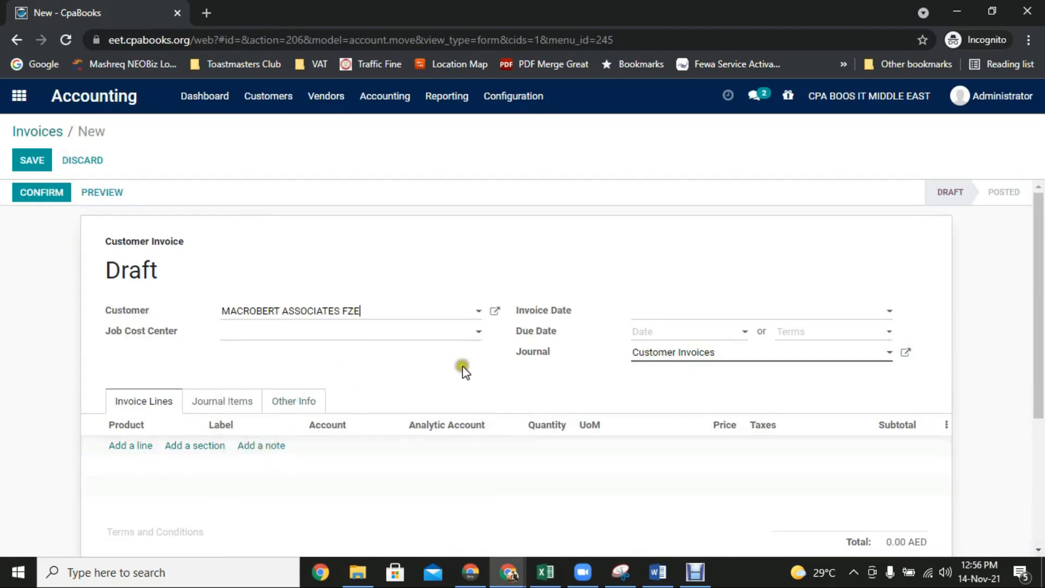
# Add an invoice line for Pipe Installation with the analytic account Project 3- Auh customer - Project 1- Auh customer.
pyautogui.click(150, 445)
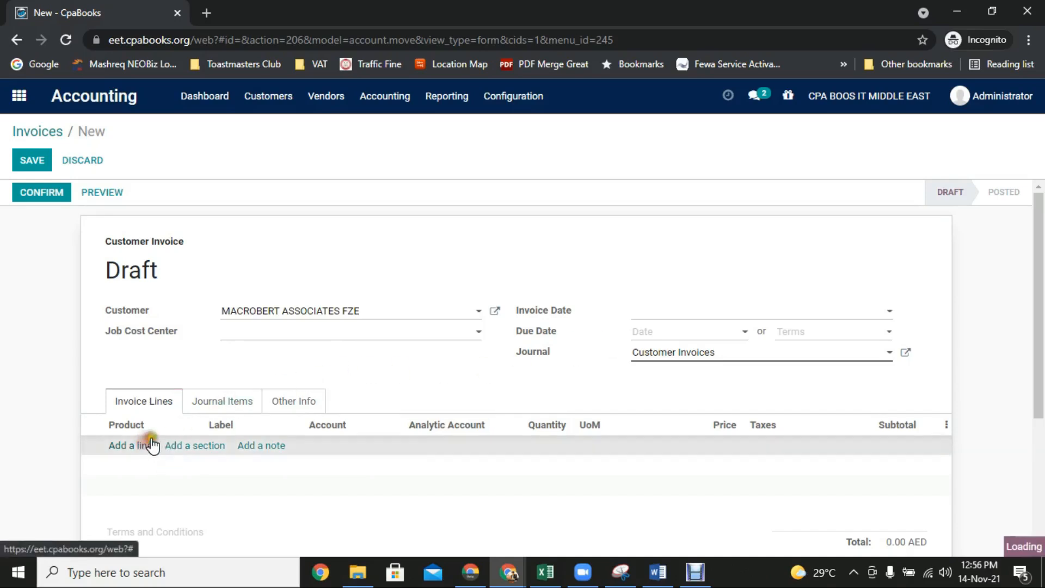
pyautogui.click(153, 446)
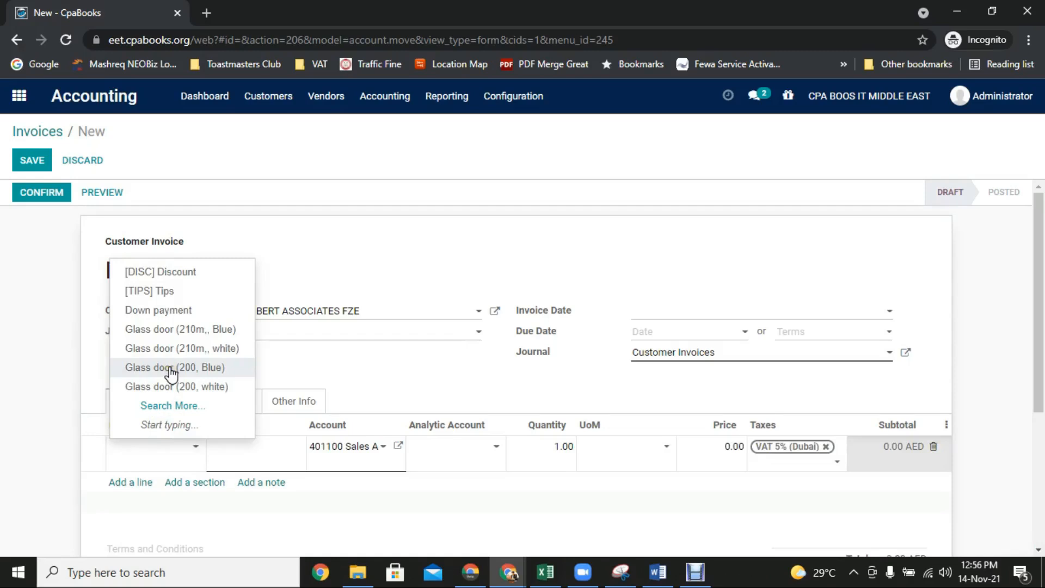
pyautogui.write('PIP')
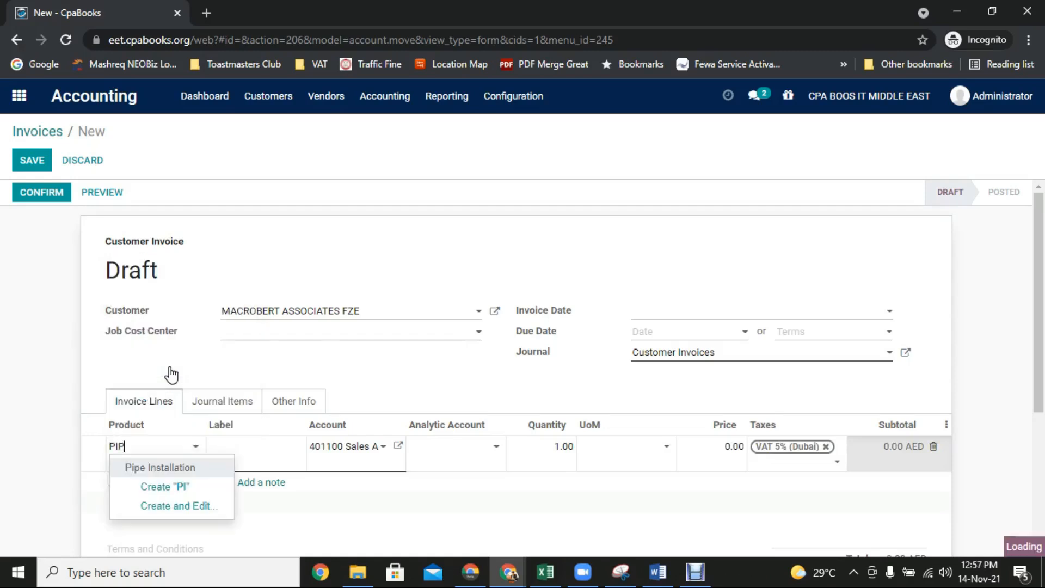
pyautogui.click(166, 463)
pyautogui.click(450, 452)
pyautogui.click(451, 447)
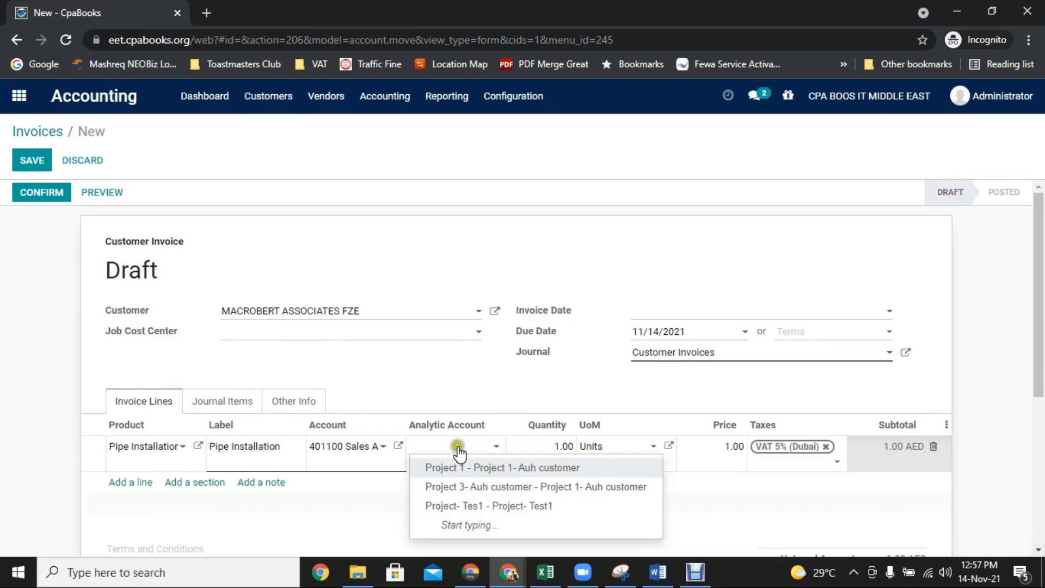
pyautogui.click(473, 493)
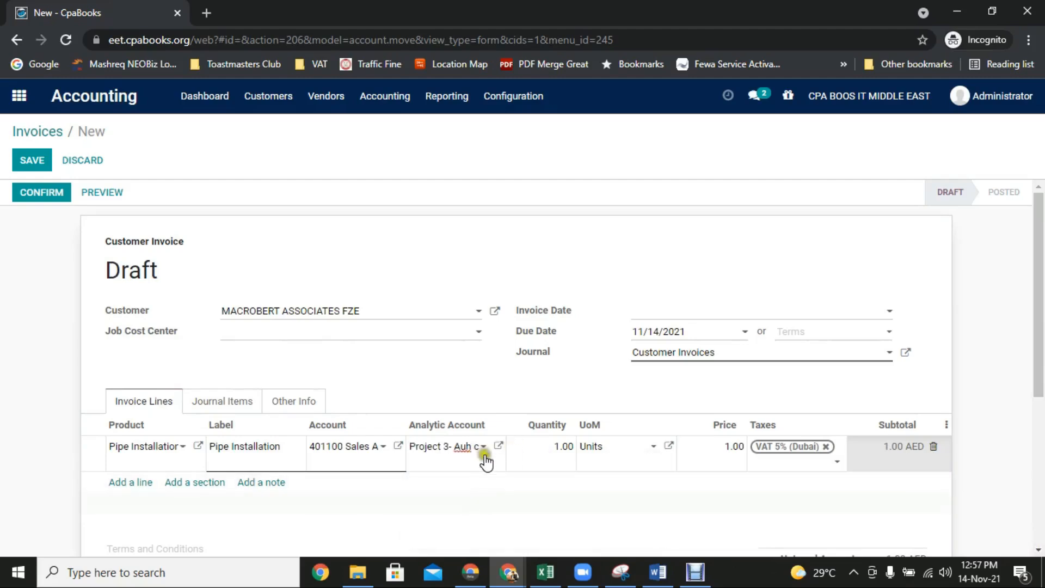
# Set the Pipe Installation line's quantity to 10 and its price to 60000.
pyautogui.click(531, 444)
pyautogui.write('10')
pyautogui.press('Tab')
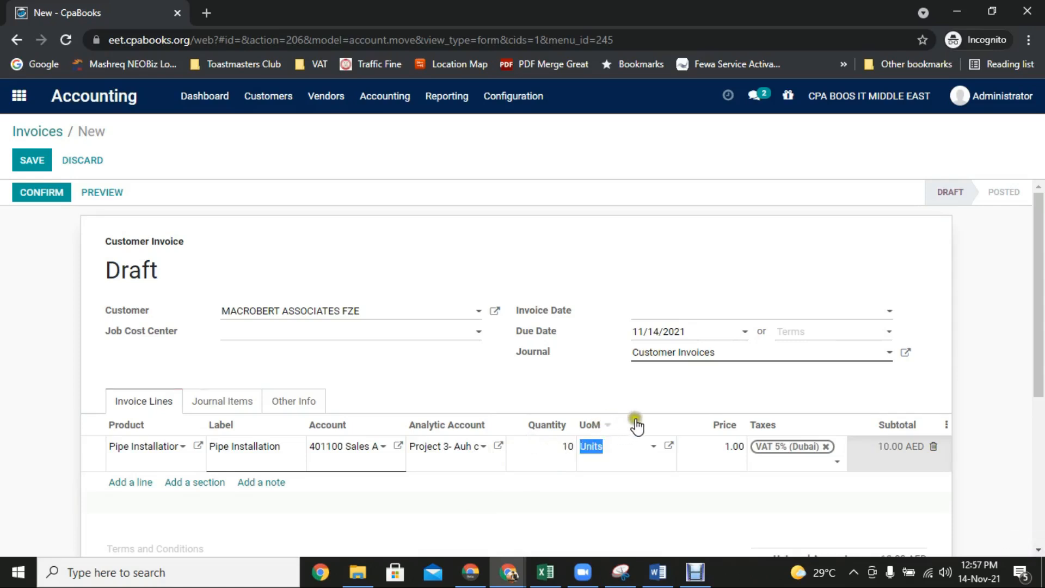
pyautogui.click(724, 450)
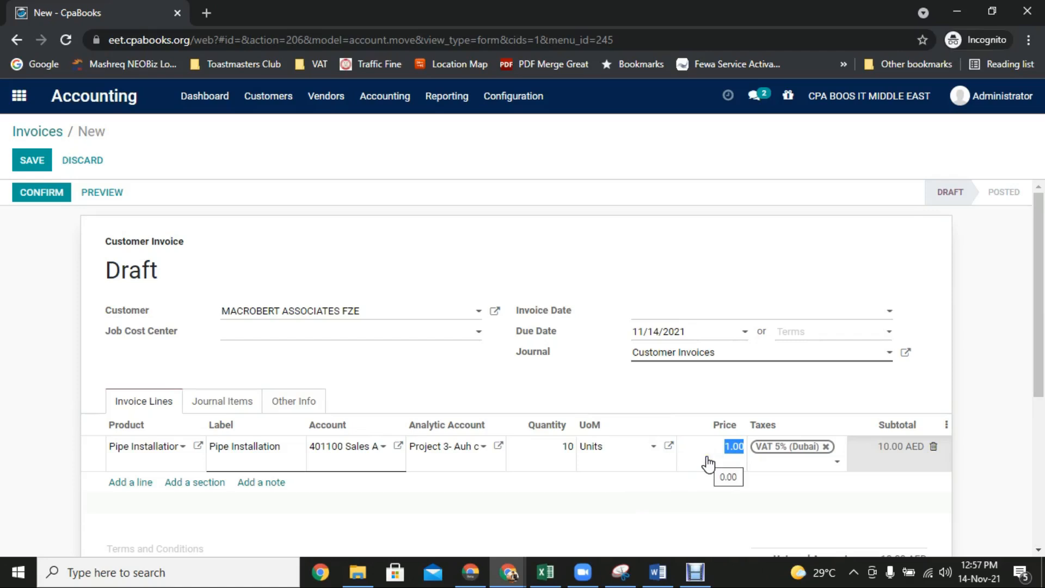
pyautogui.write('60000')
pyautogui.scroll(-2, 708, 462)
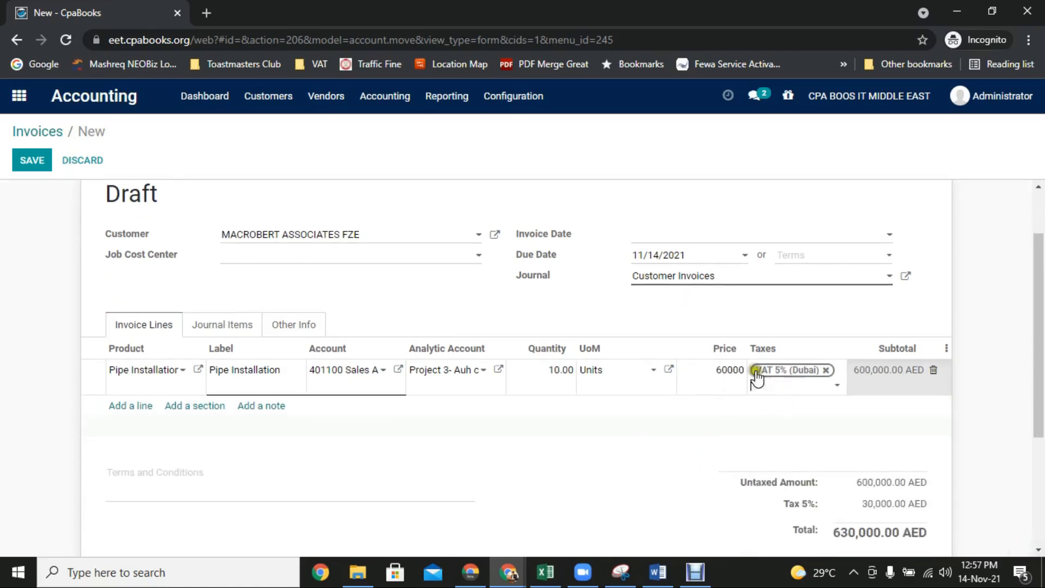
# Add a second invoice line for Glass door (210m,, white) with the analytic account Project- Tes1 - Project- Test1.
pyautogui.click(135, 405)
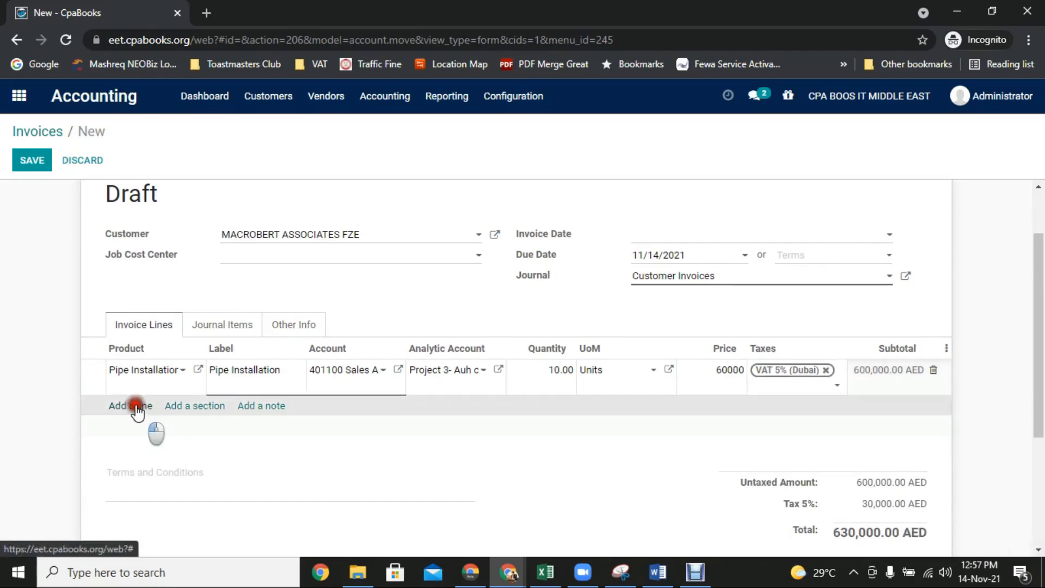
pyautogui.click(143, 392)
pyautogui.click(148, 396)
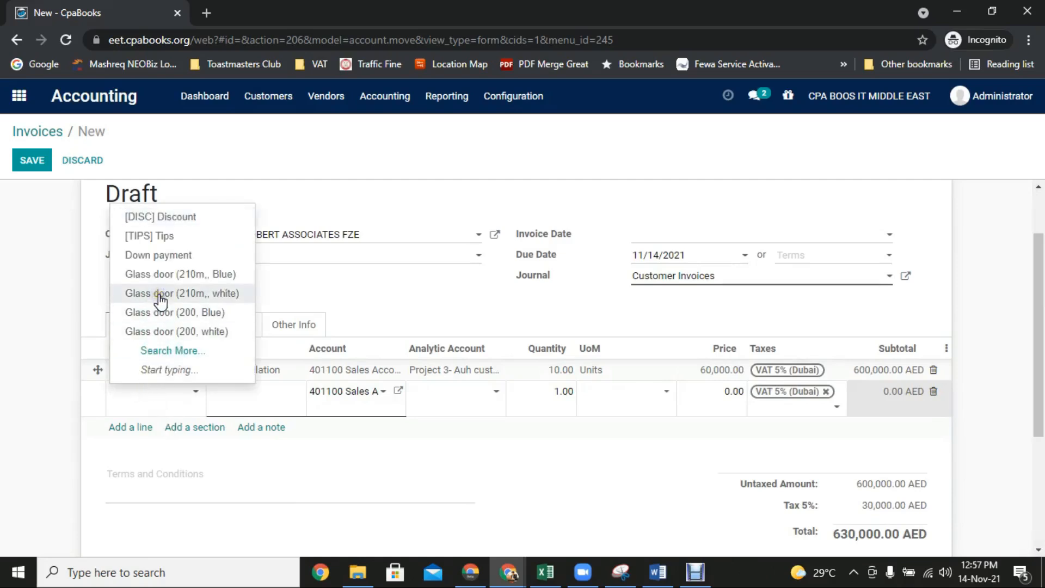
pyautogui.click(160, 295)
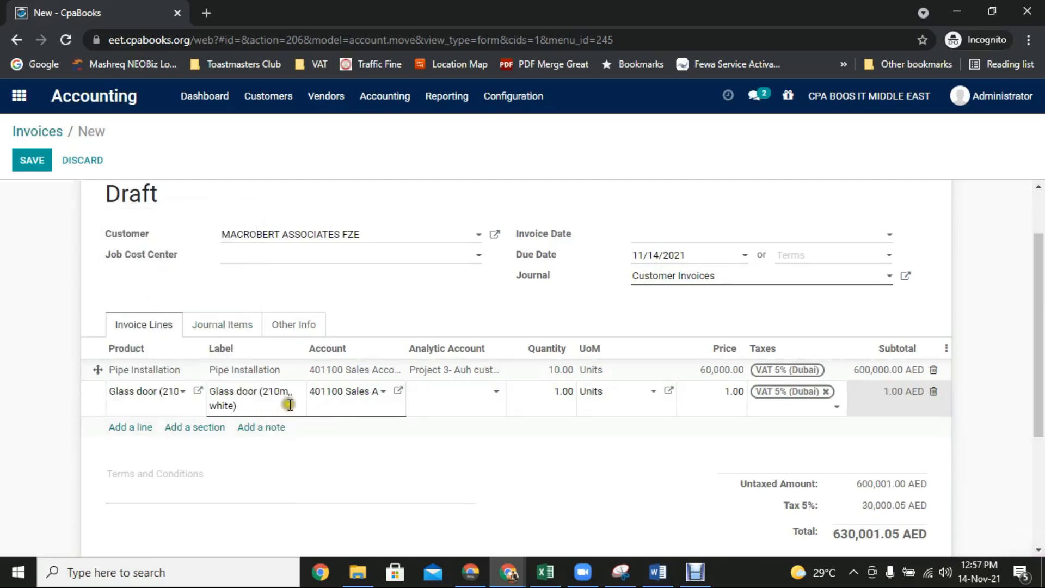
pyautogui.click(456, 395)
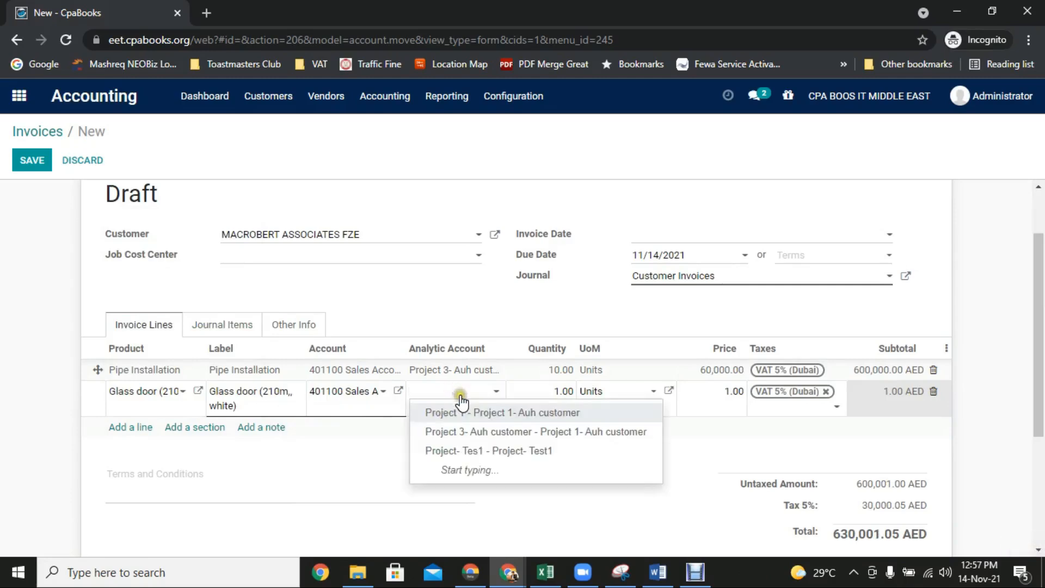
pyautogui.click(480, 453)
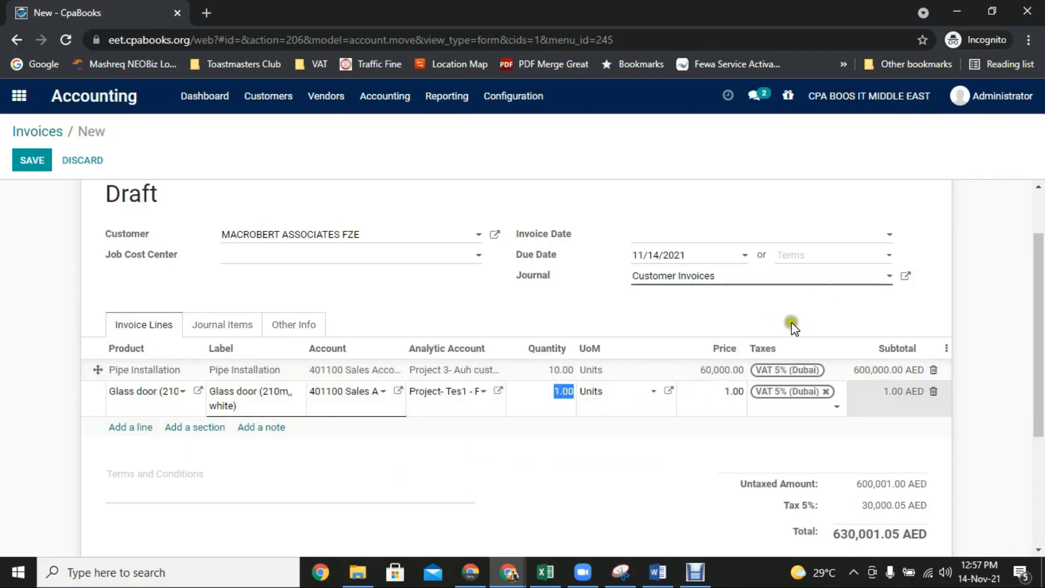
# Set the glass door line's quantity to 5 and its price to 10000.
pyautogui.write('5')
pyautogui.press('Tab')
pyautogui.press('Tab')
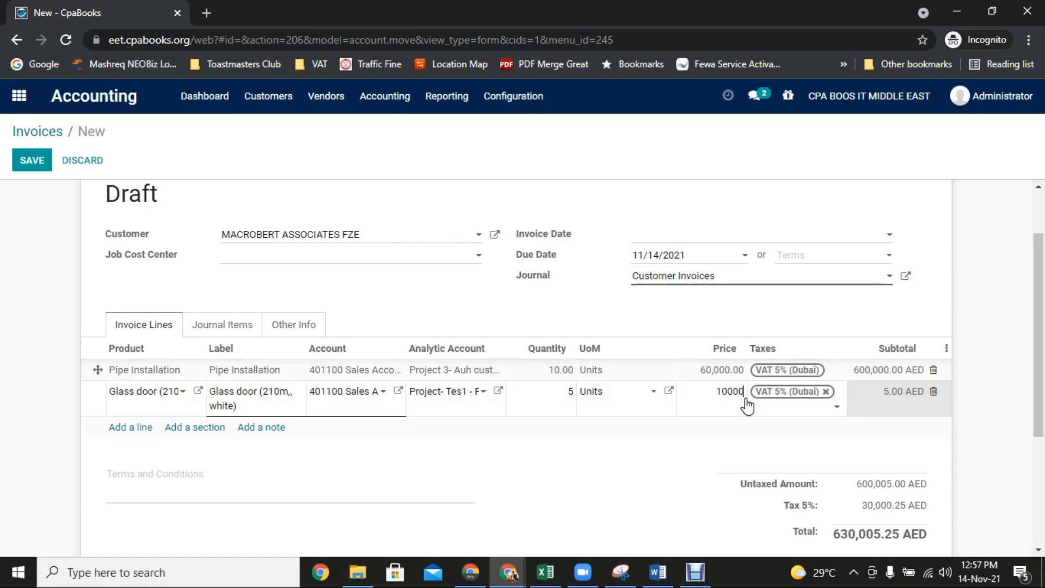
pyautogui.click(728, 415)
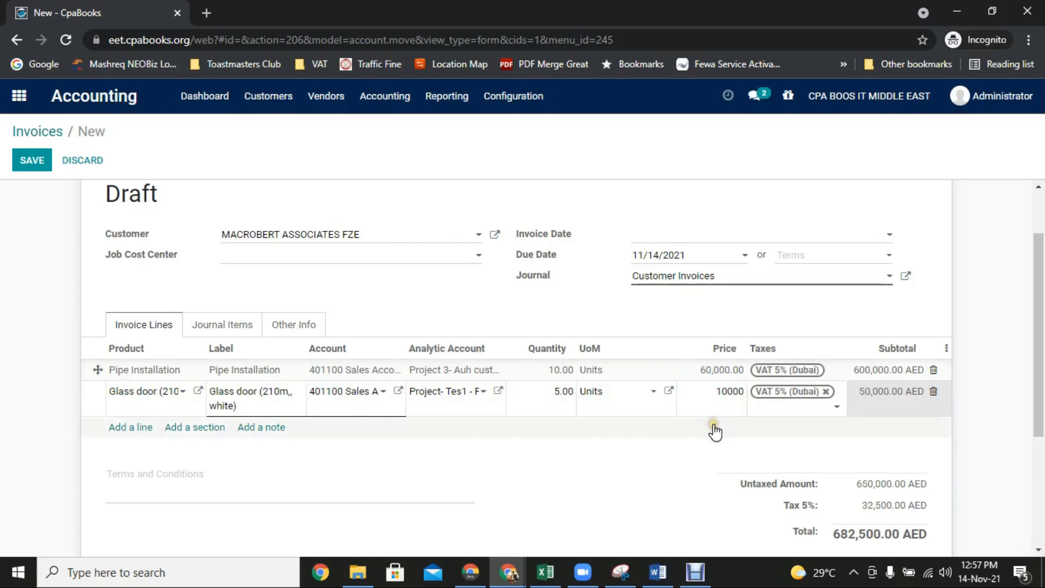
# Save the customer invoice and confirm it so that it is posted.
pyautogui.scroll(2, 669, 440)
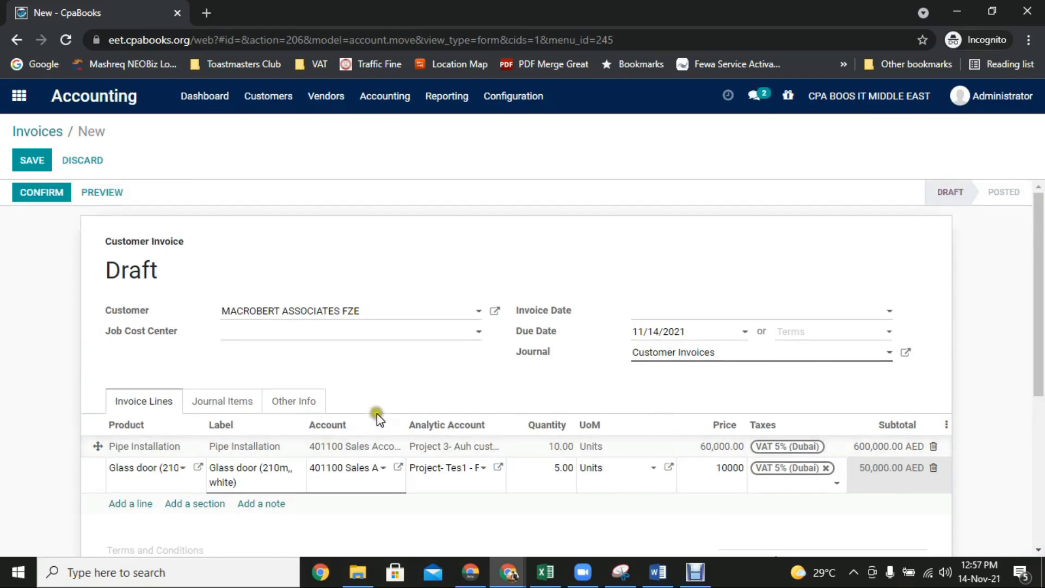
pyautogui.click(32, 160)
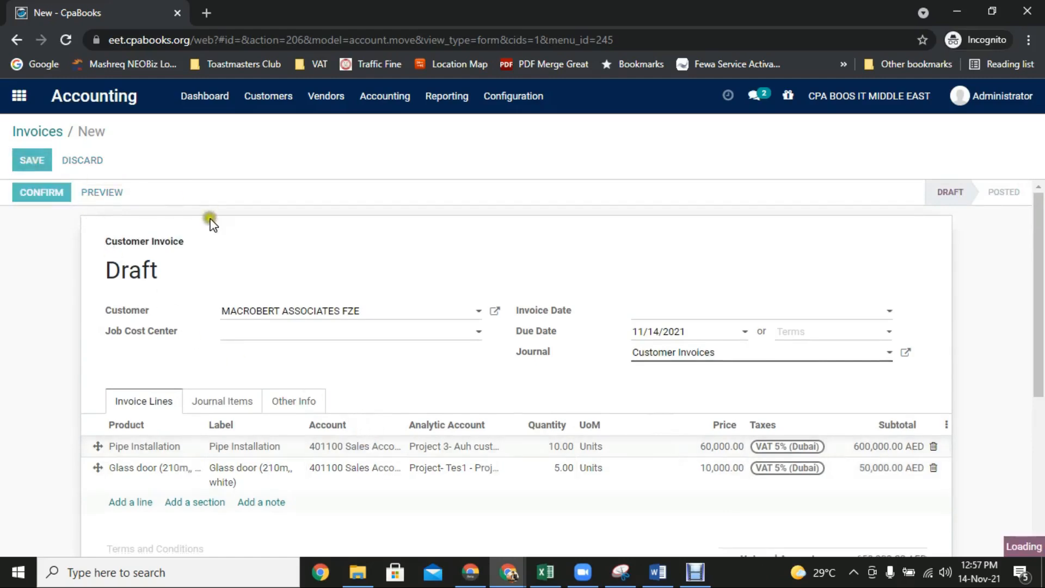
pyautogui.click(44, 196)
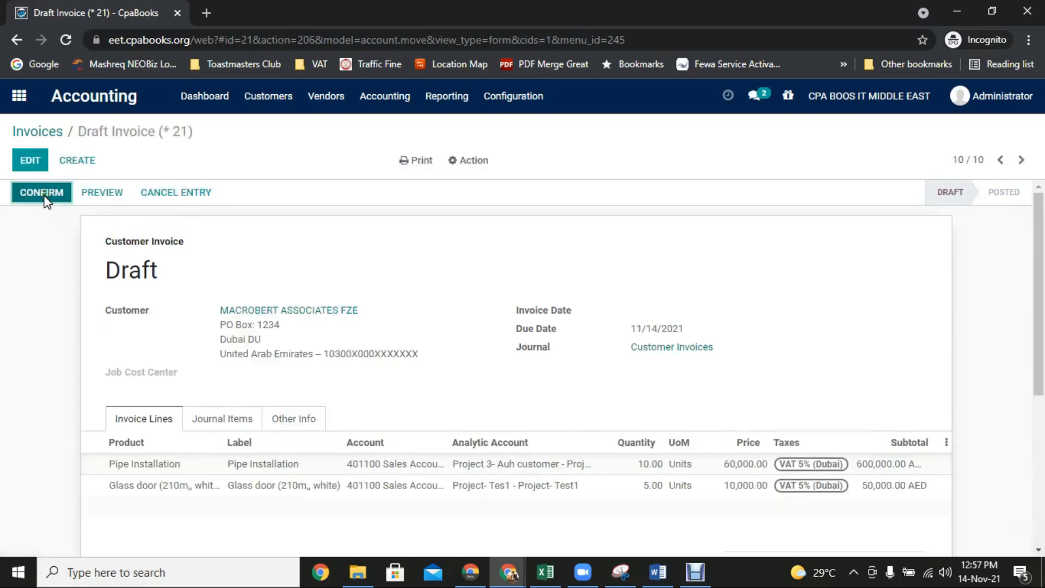
pyautogui.click(43, 195)
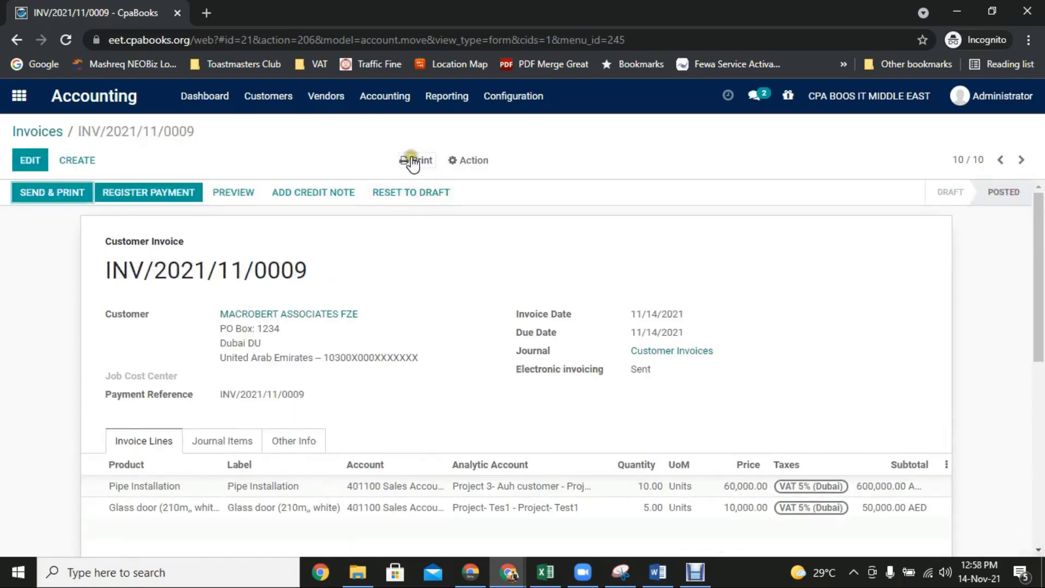
# Print the posted invoice with the Invoices report and open the downloaded PDF to review its lines and totals.
pyautogui.click(413, 163)
pyautogui.click(430, 186)
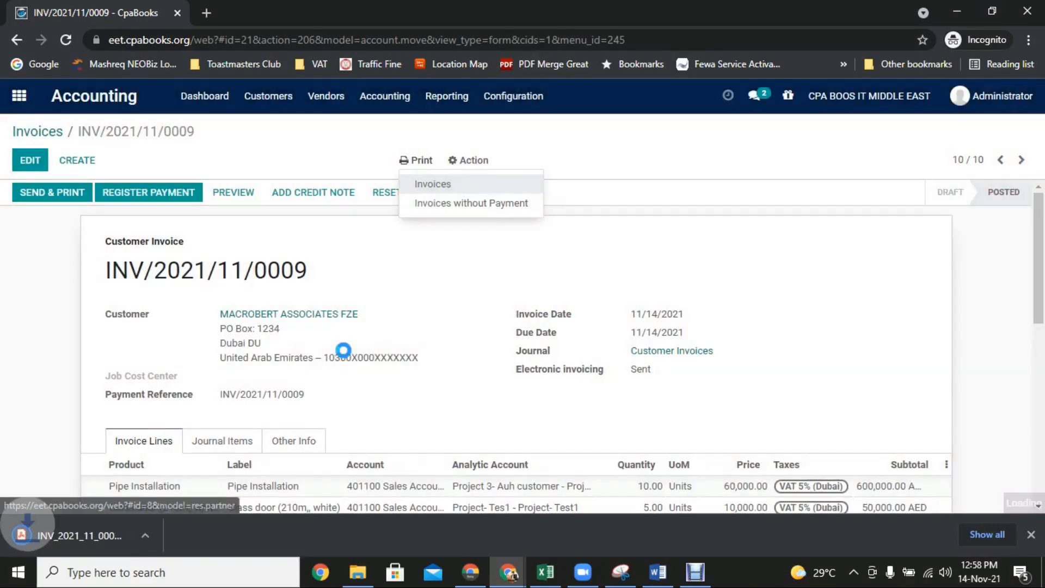
pyautogui.click(84, 526)
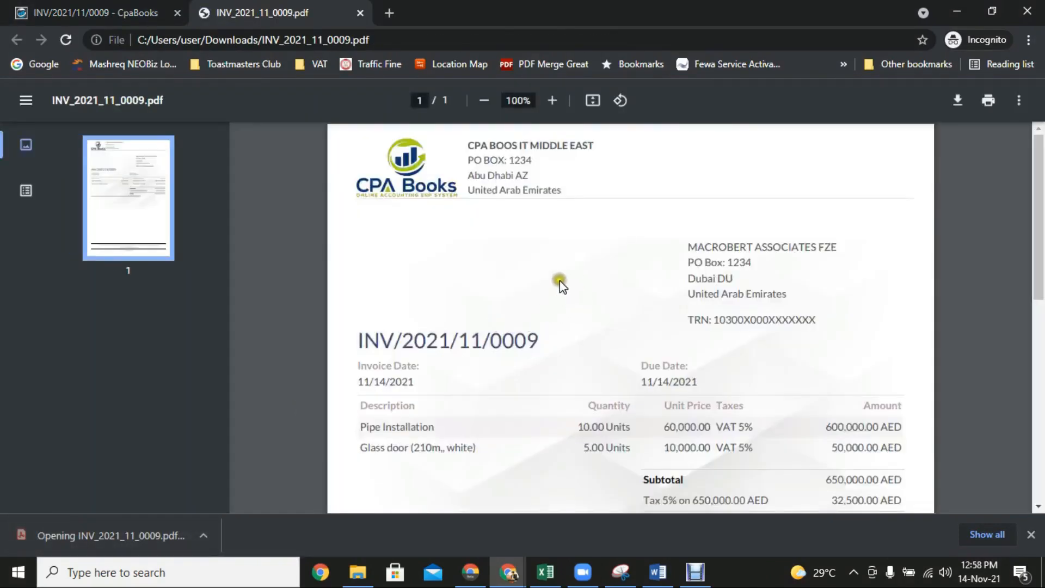
pyautogui.scroll(-5, 724, 305)
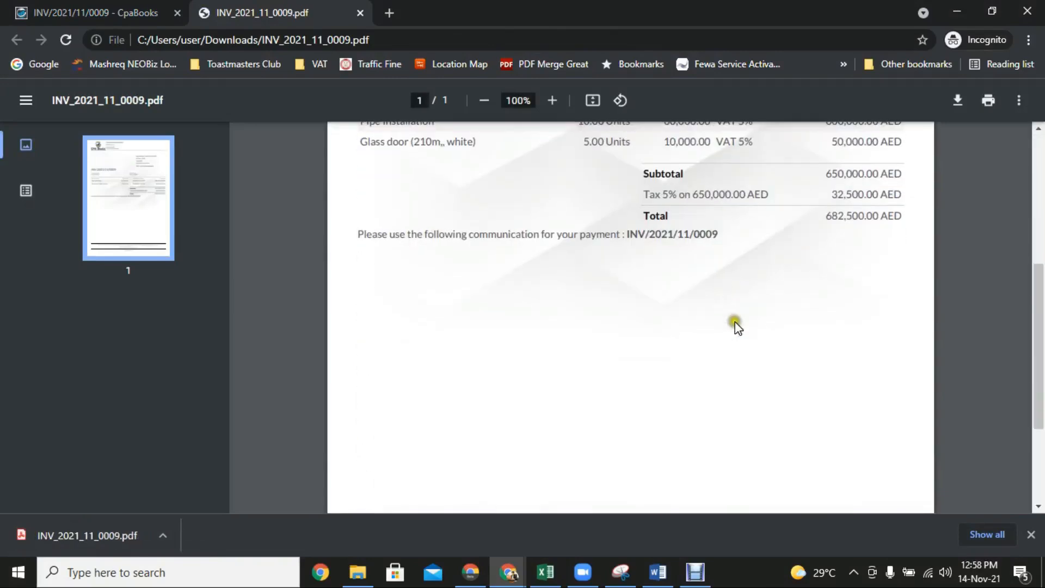
pyautogui.scroll(5, 738, 329)
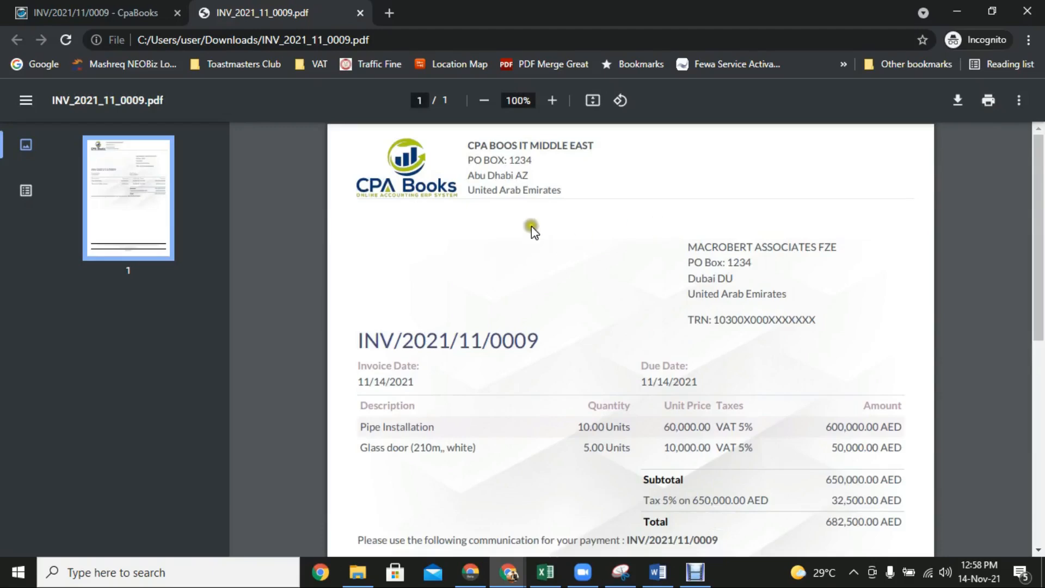
pyautogui.scroll(-2, 734, 424)
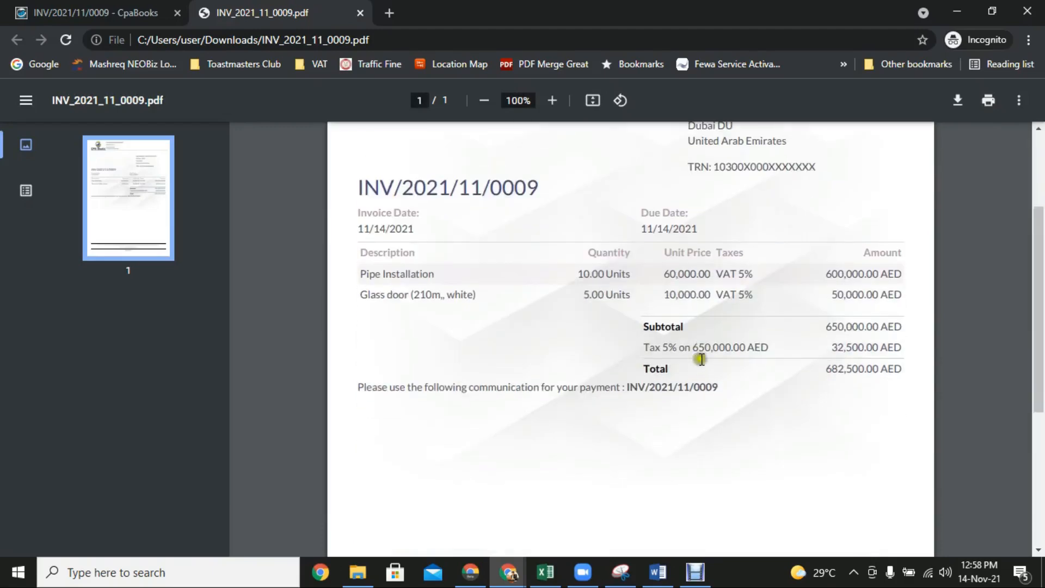
pyautogui.scroll(2, 789, 436)
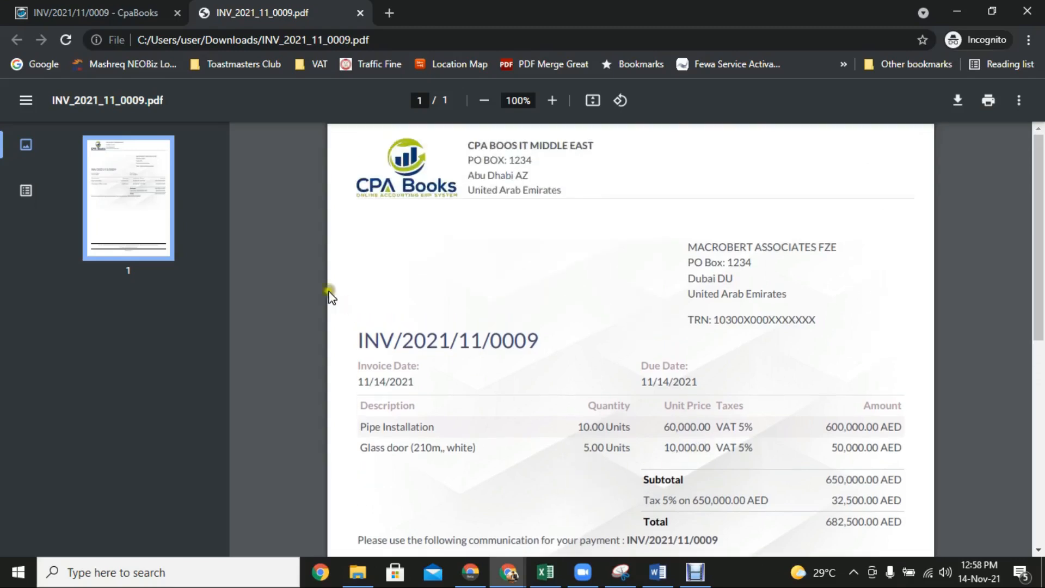
# Start registering a payment on the customer invoice with the Bank journal and an amount of 500000.
pyautogui.click(109, 13)
pyautogui.click(419, 258)
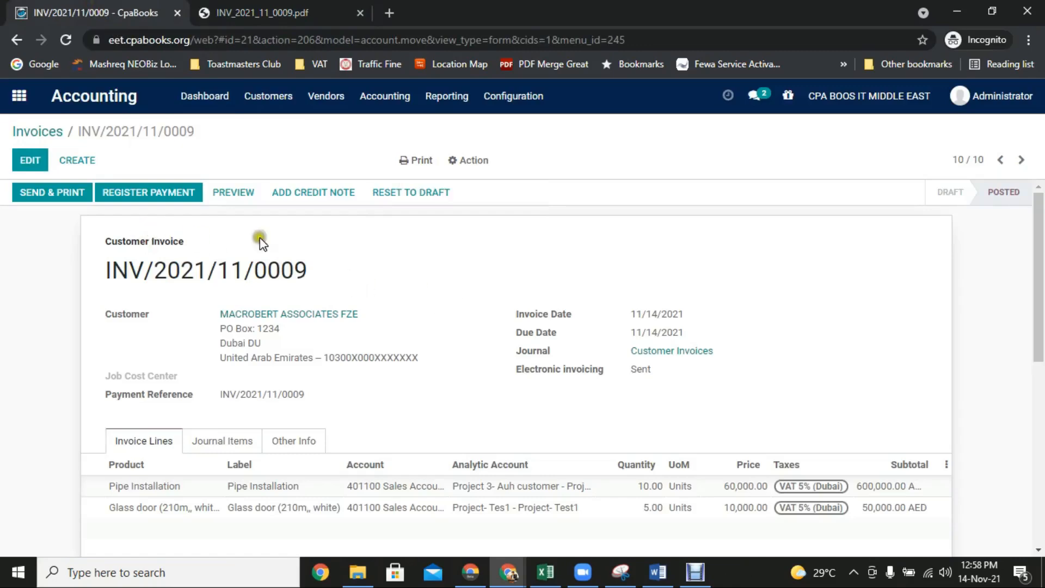
pyautogui.click(129, 200)
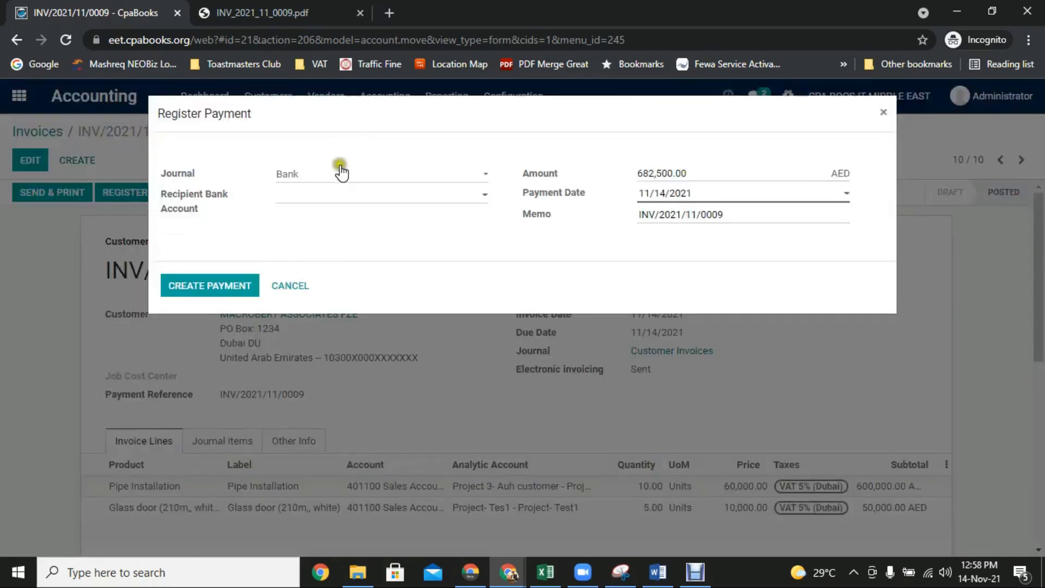
pyautogui.click(344, 175)
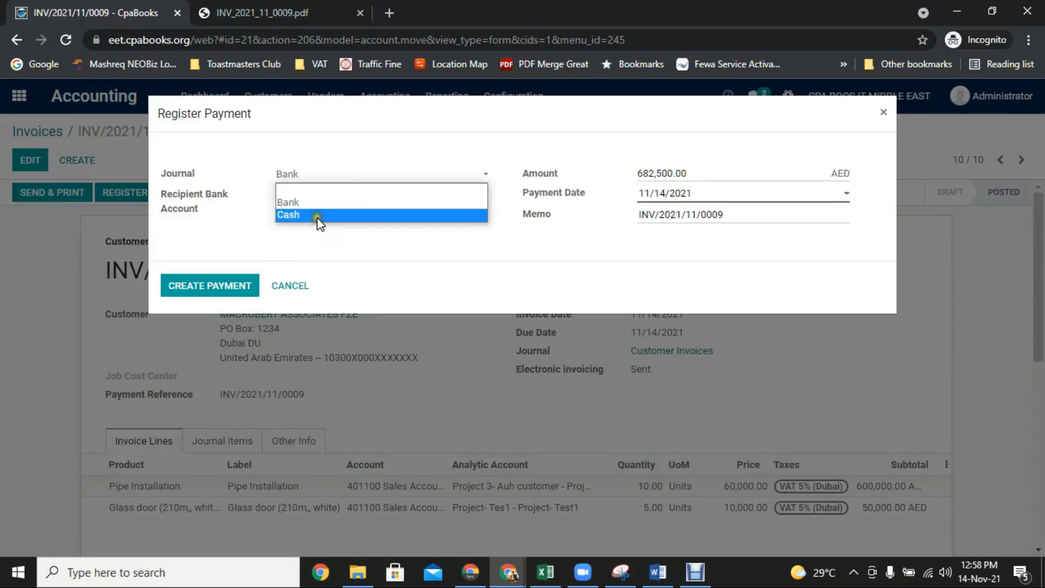
pyautogui.click(325, 203)
pyautogui.click(694, 169)
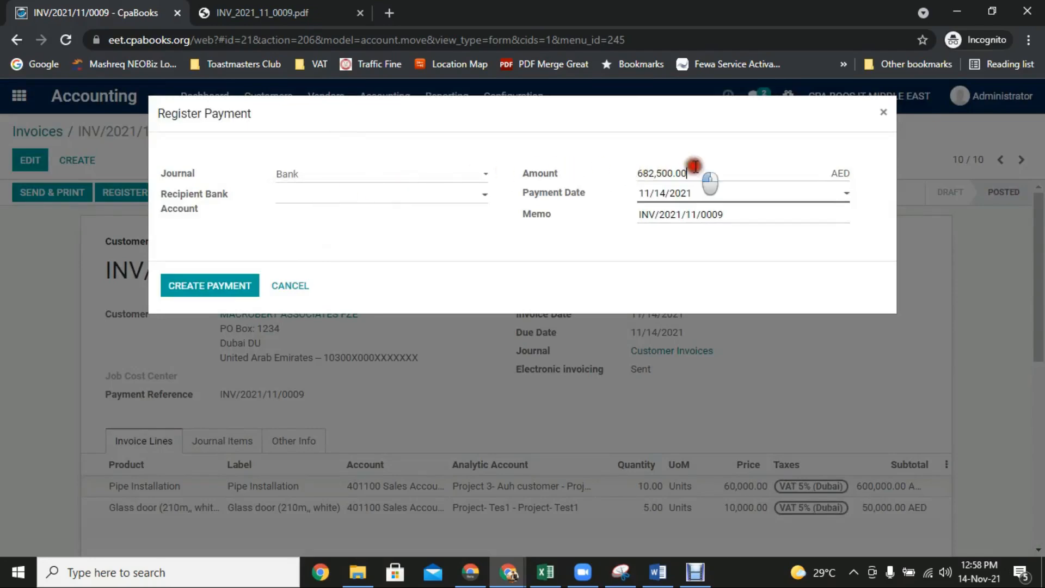
pyautogui.moveTo(694, 166); pyautogui.dragTo(618, 168)
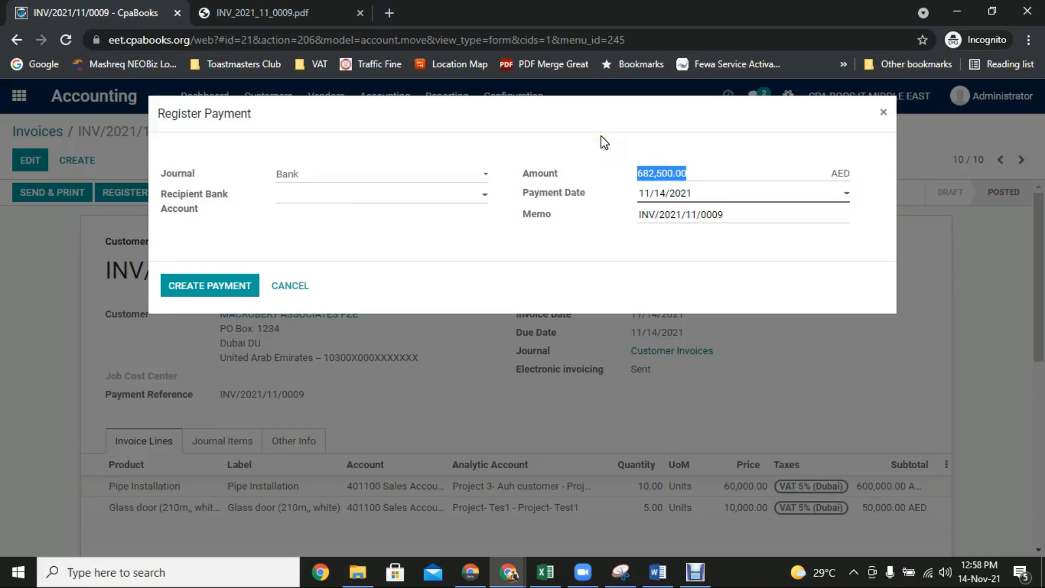
pyautogui.write('5000')
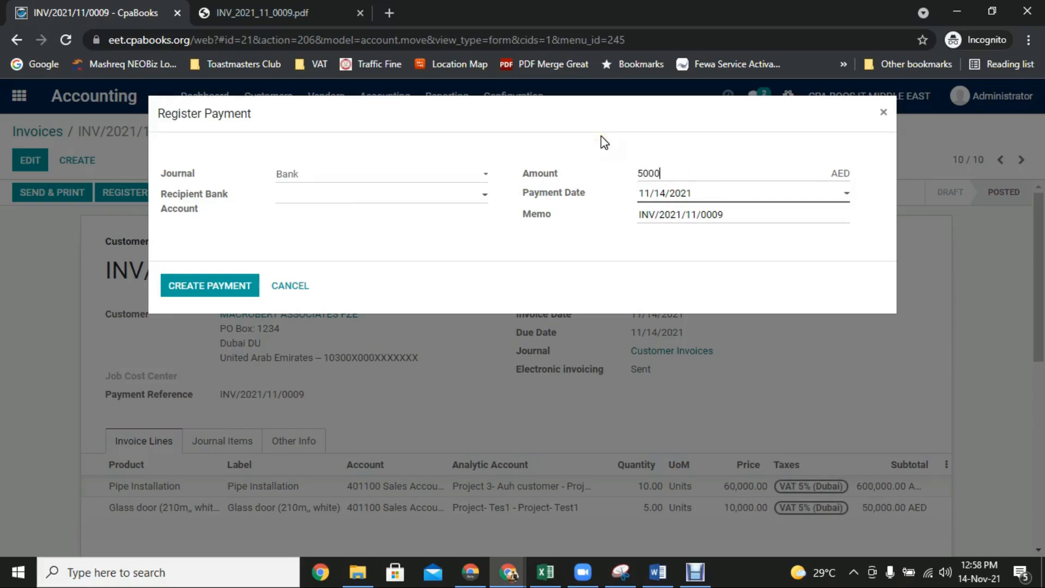
pyautogui.press('Tab')
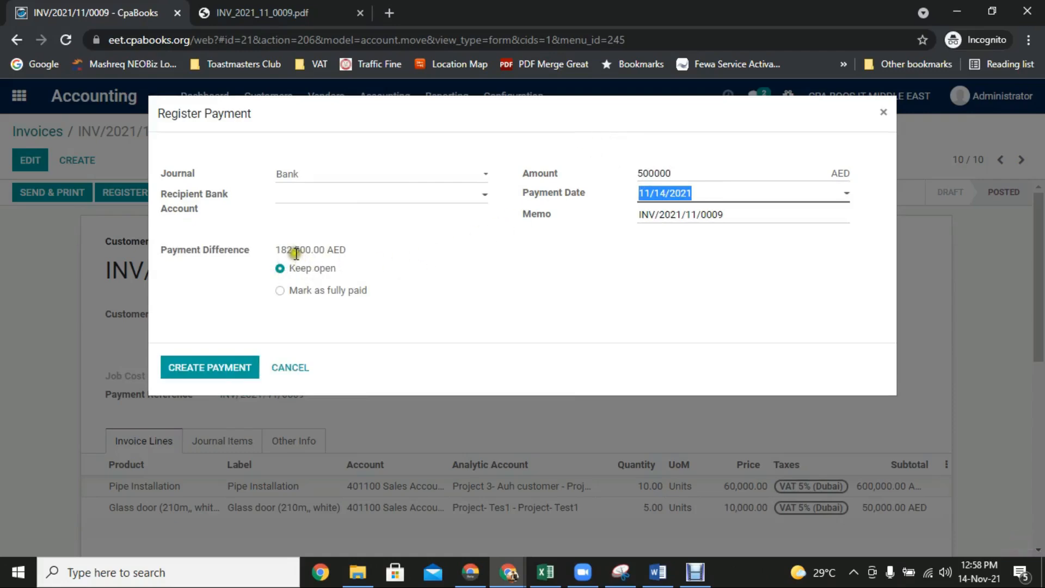
# Try to mark the payment difference as fully paid and search for a write-off account to post it in.
pyautogui.click(280, 290)
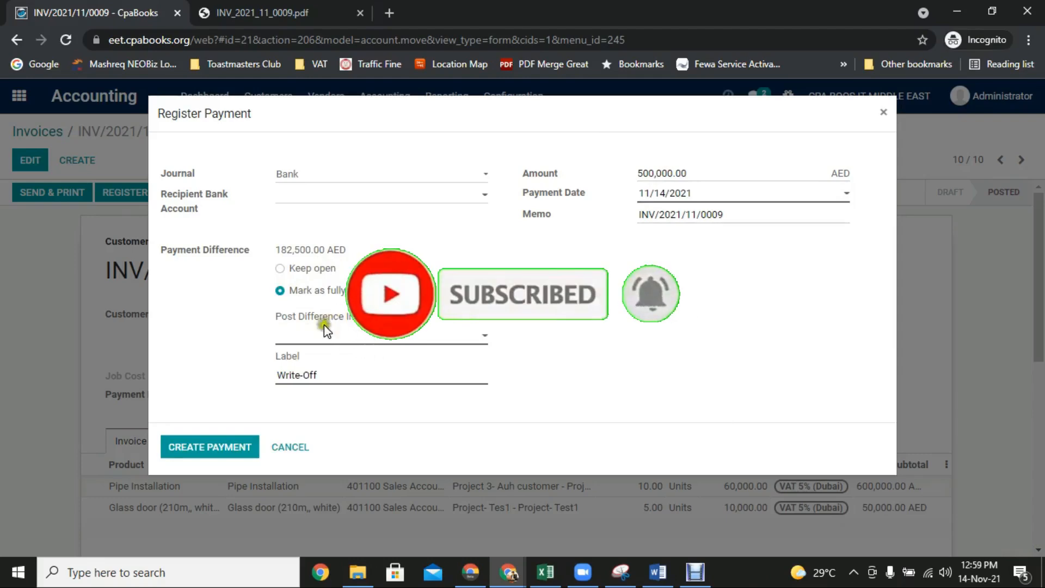
pyautogui.click(379, 340)
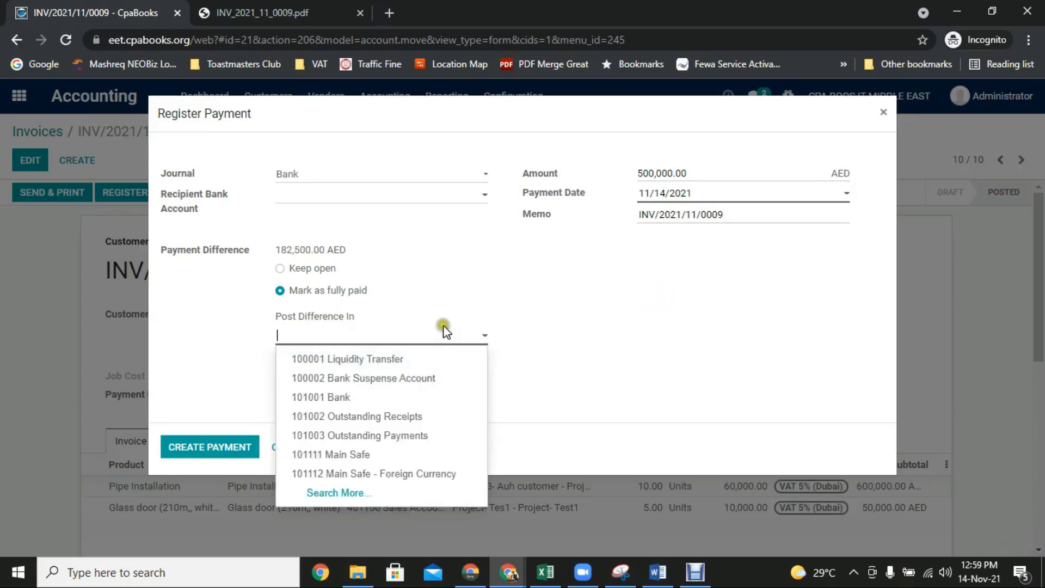
pyautogui.write('WRI')
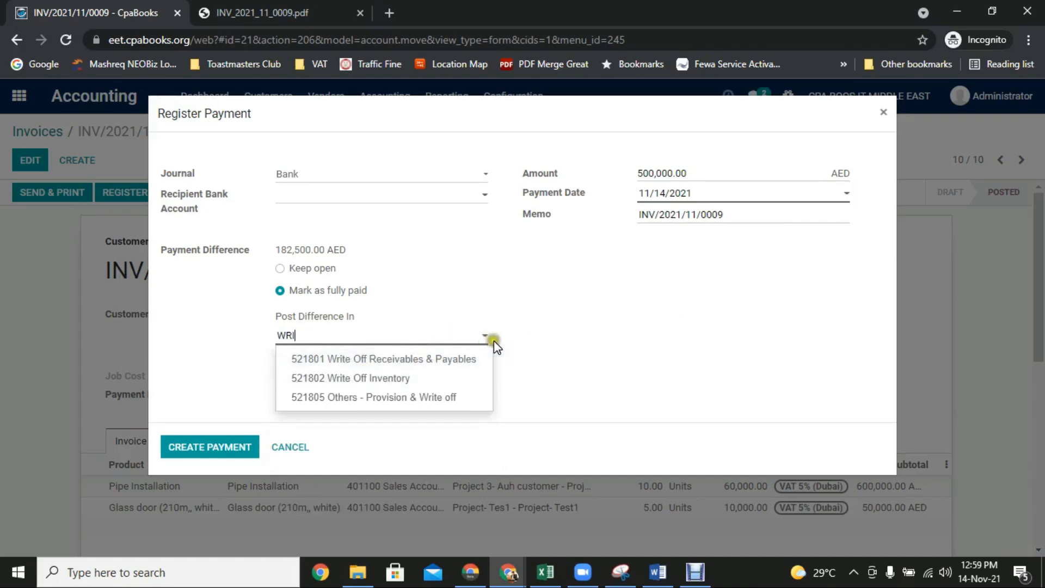
pyautogui.press('BackSpace')
pyautogui.click(578, 302)
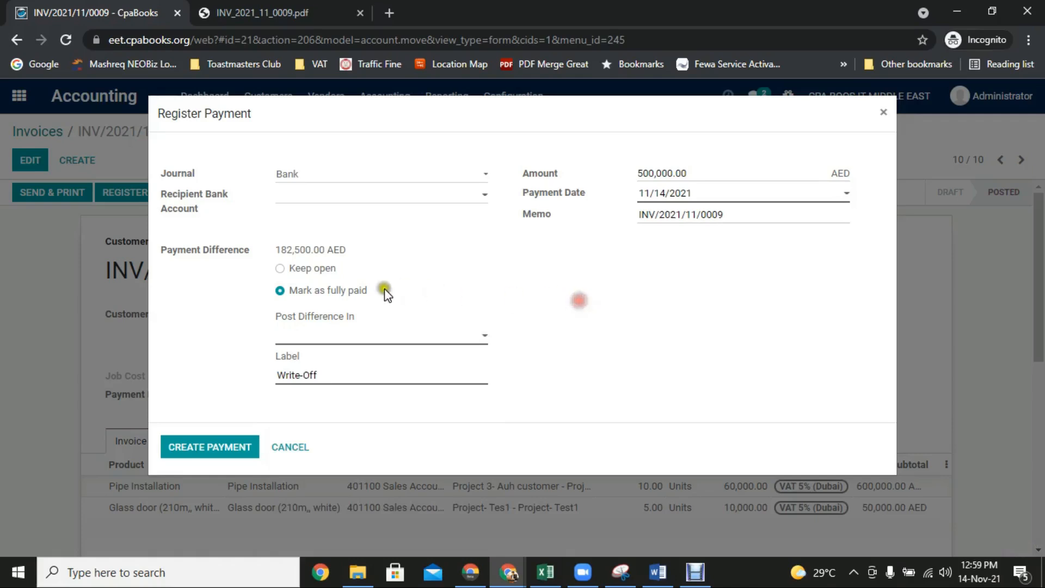
# Keep the payment difference open and create the payment.
pyautogui.click(286, 269)
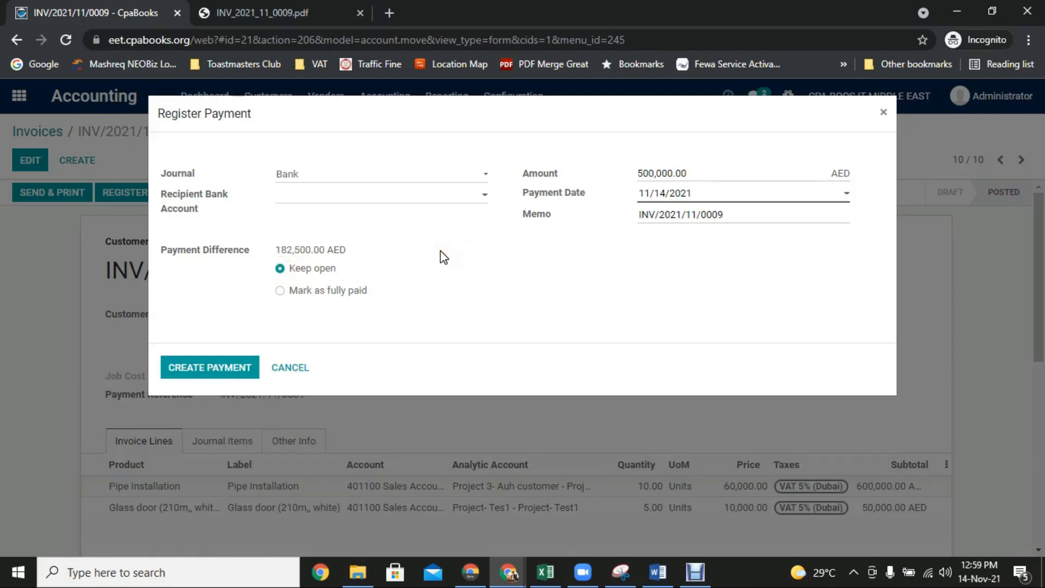
pyautogui.click(209, 366)
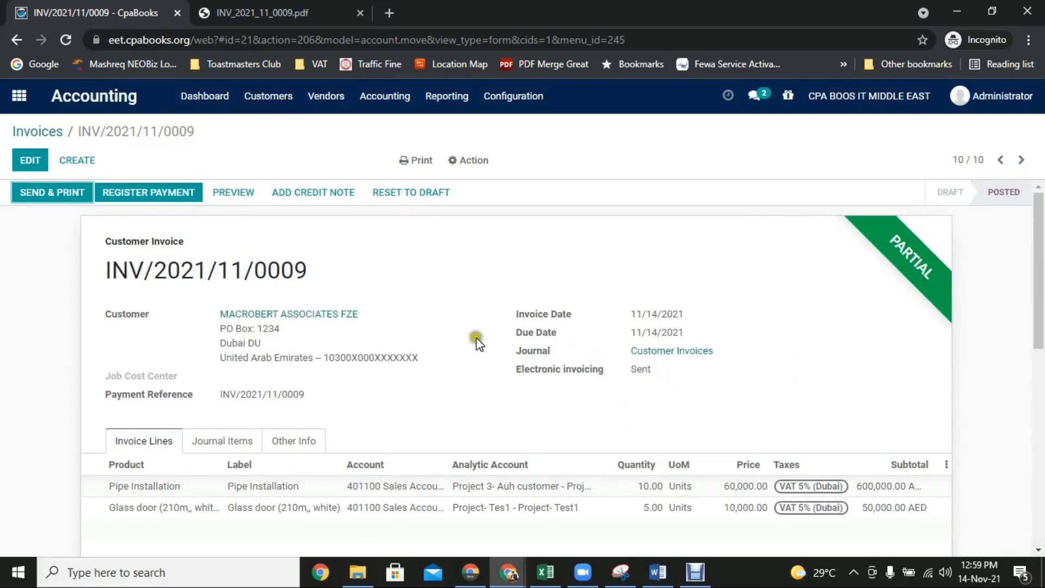
# Return to the invoices list and show the Amount Due column in it.
pyautogui.click(48, 132)
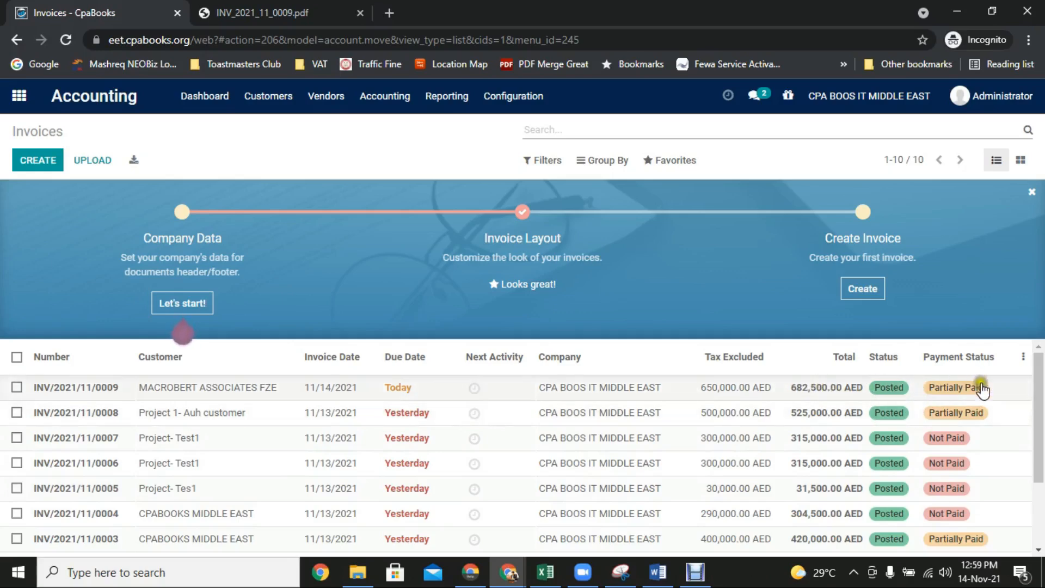
pyautogui.click(1023, 357)
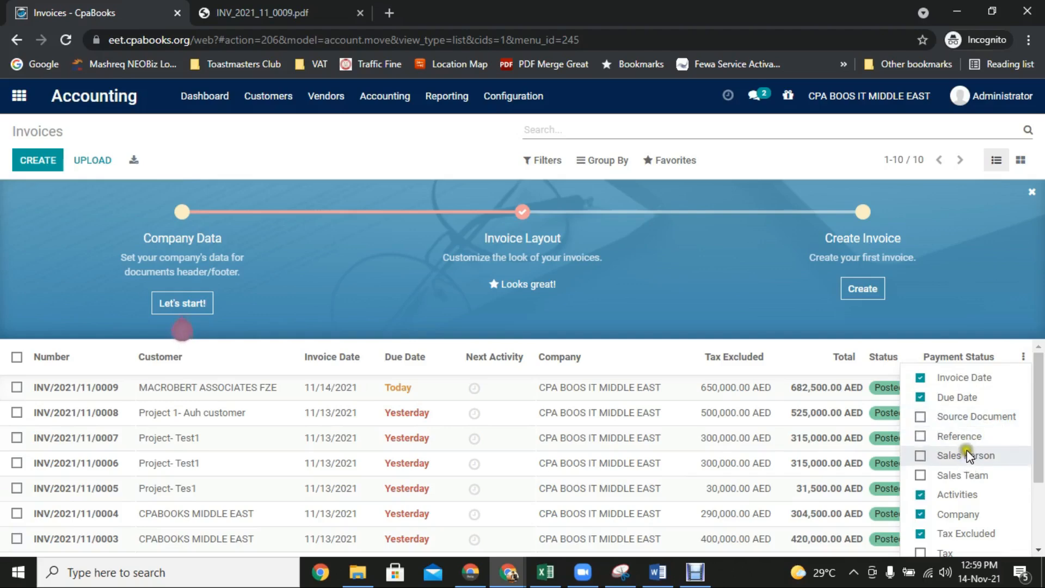
pyautogui.scroll(-2, 966, 455)
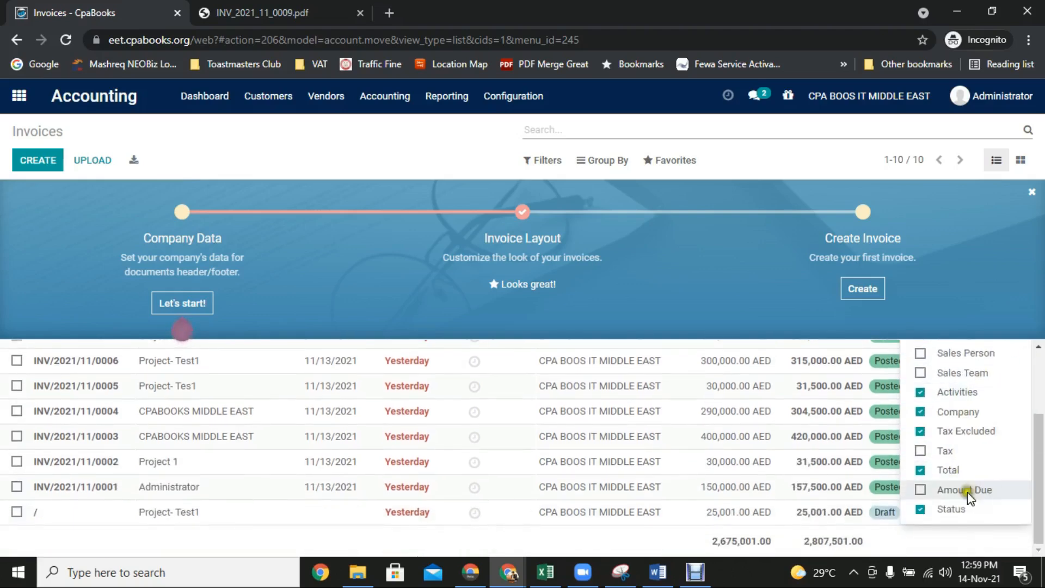
pyautogui.click(918, 489)
pyautogui.click(927, 314)
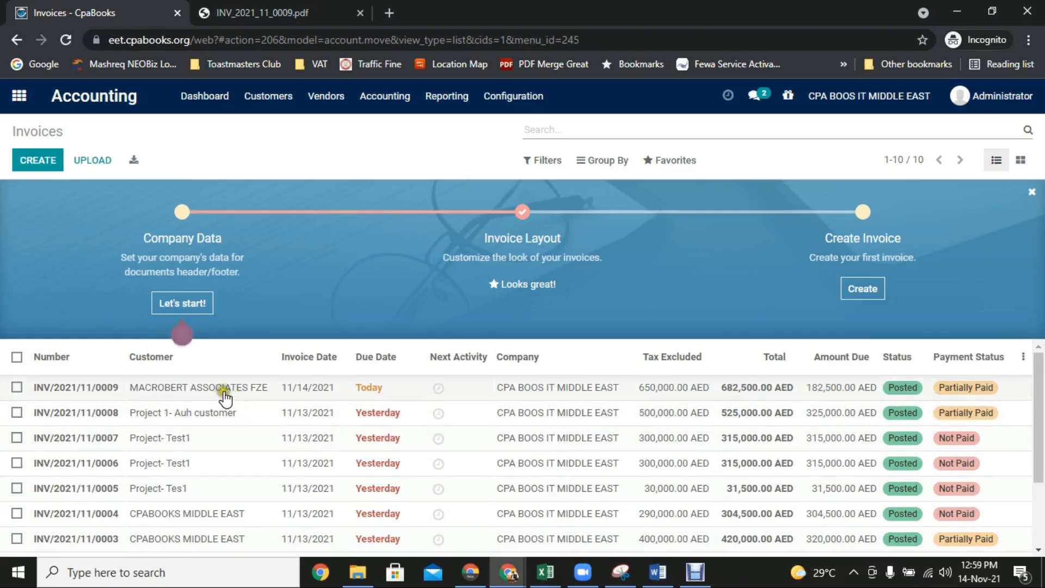
# Open the MACROBERT ASSOCIATES FZE customer payment, print its Payment Receipt and open the downloaded PDF.
pyautogui.click(257, 98)
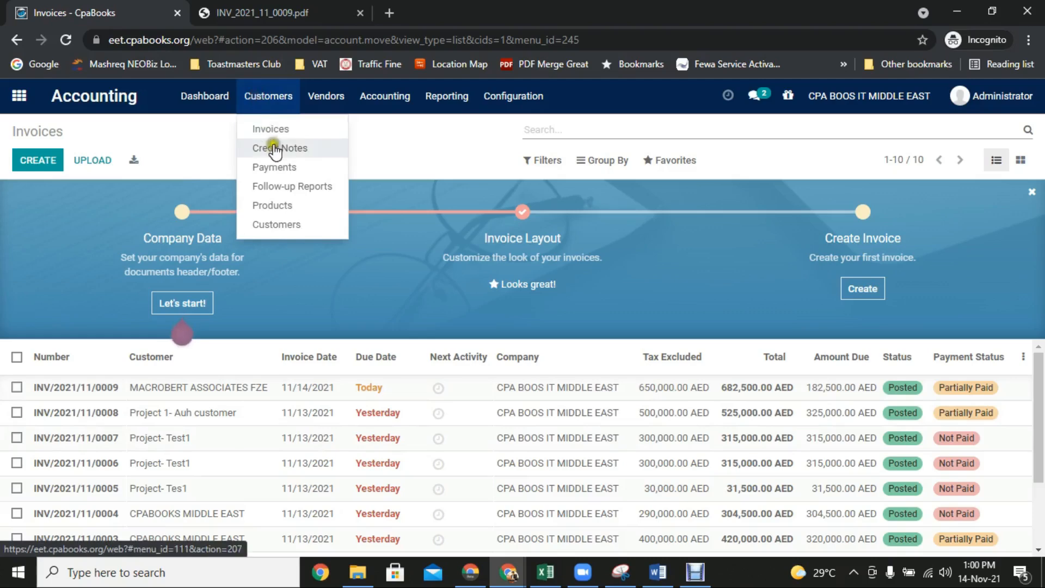
pyautogui.click(276, 169)
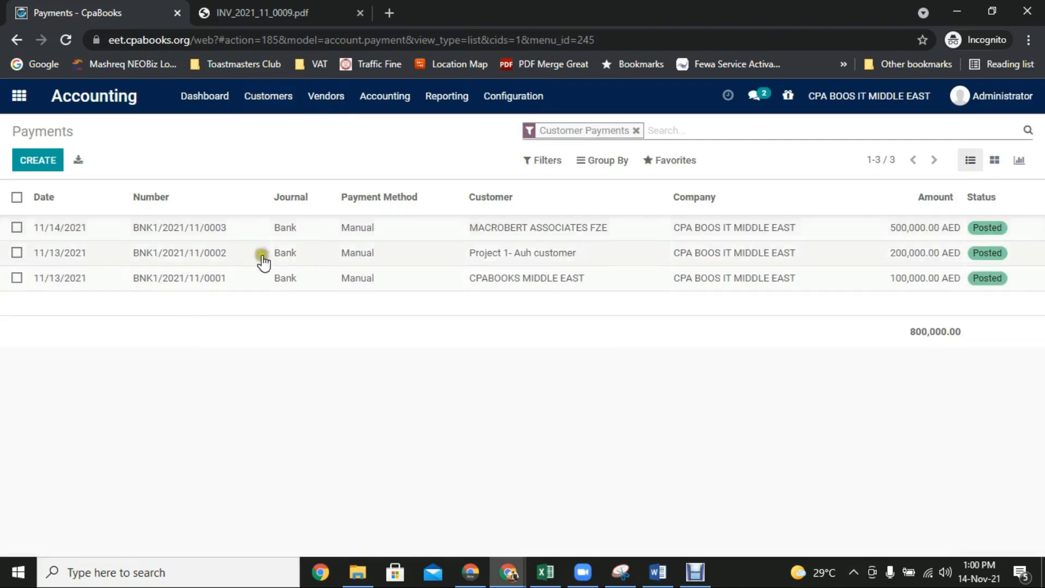
pyautogui.click(470, 229)
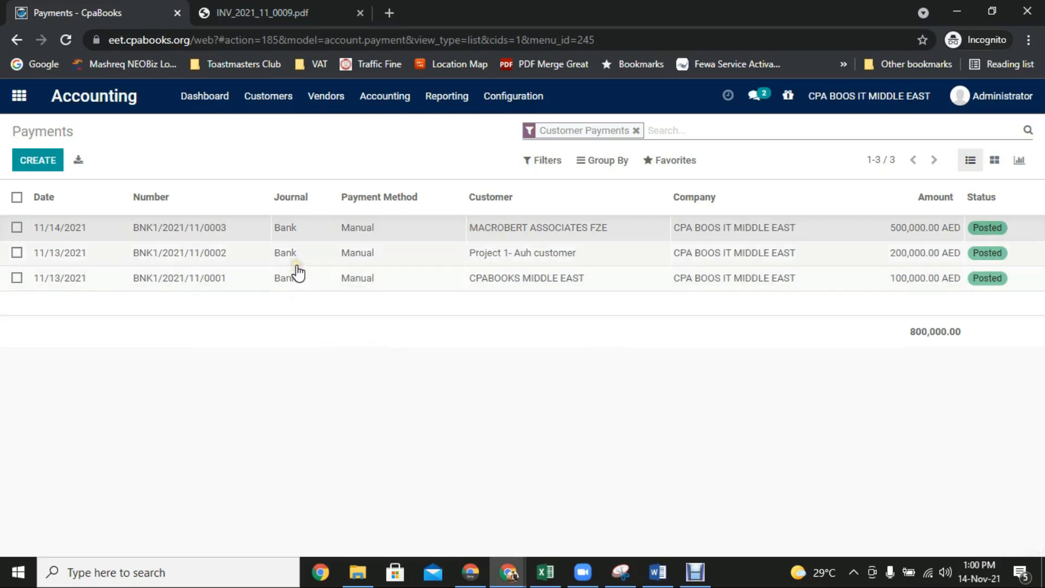
pyautogui.click(417, 160)
pyautogui.click(421, 183)
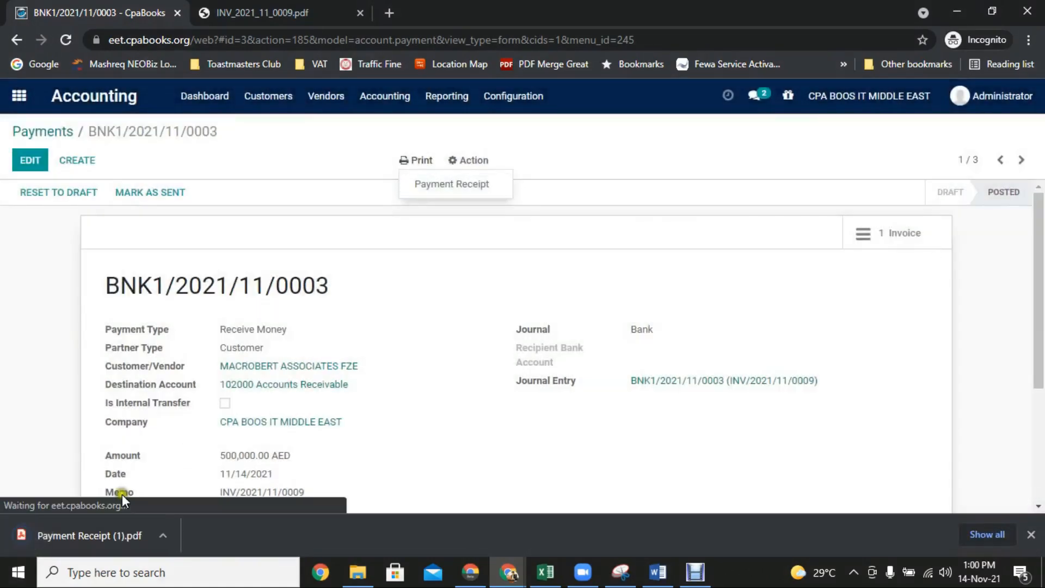
pyautogui.click(71, 533)
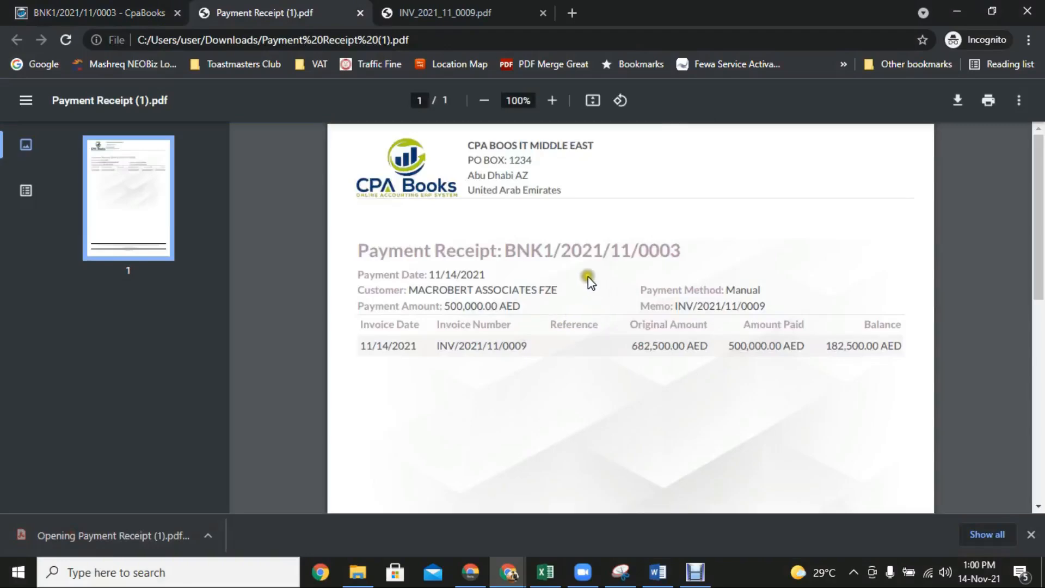
# Examine the receipt's payment amount, memo, invoice number, original amount, amount paid and balance.
pyautogui.moveTo(441, 302); pyautogui.dragTo(533, 306)
pyautogui.click(524, 305)
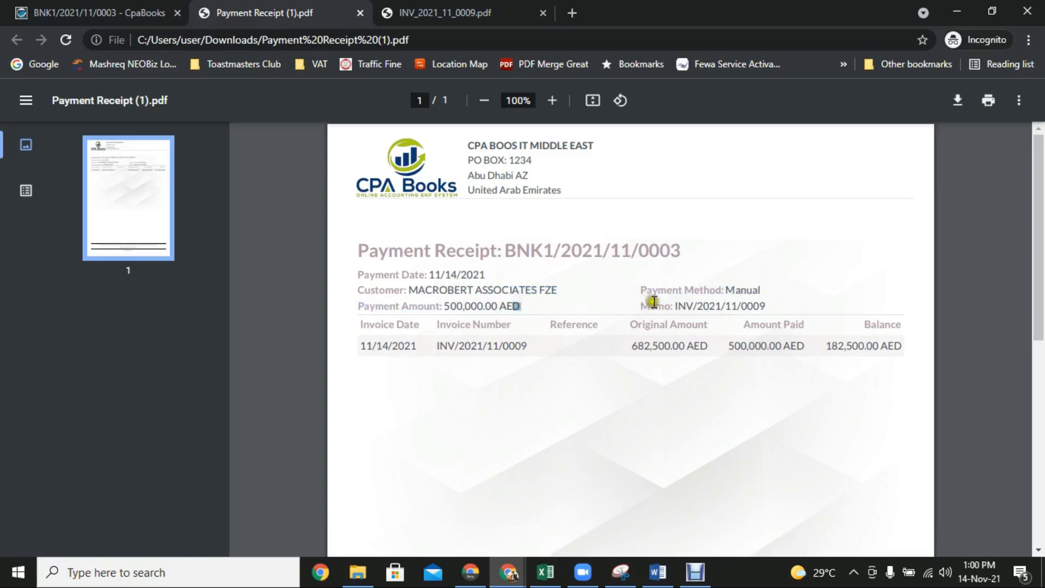
pyautogui.moveTo(677, 304); pyautogui.dragTo(793, 306)
pyautogui.click(803, 306)
pyautogui.moveTo(534, 350); pyautogui.dragTo(435, 355)
pyautogui.click(428, 359)
pyautogui.moveTo(634, 348); pyautogui.dragTo(887, 347)
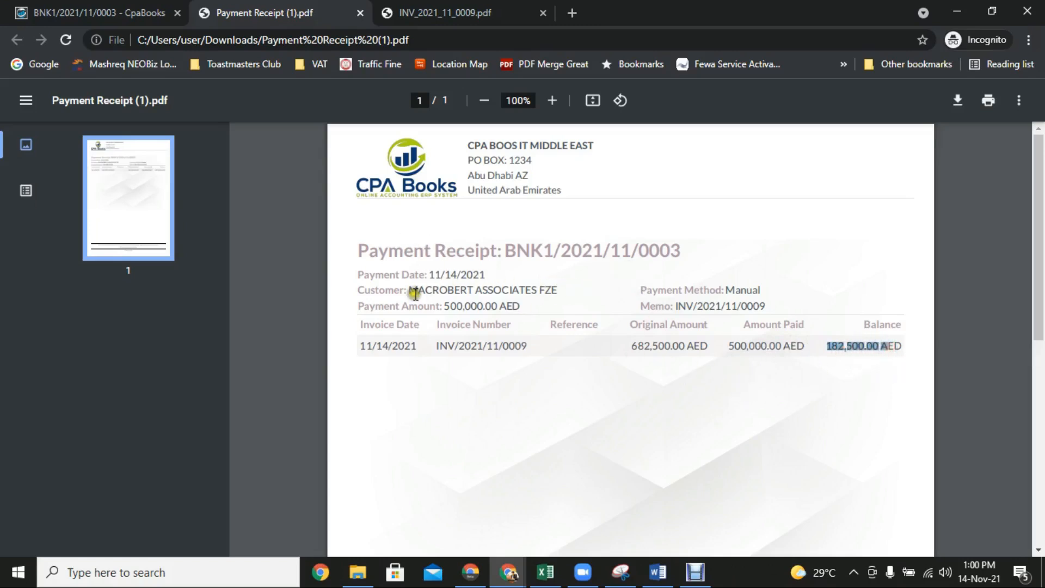
# Go back to the customer invoices list in Accounting and open the MACROBERT ASSOCIATES FZE invoice.
pyautogui.click(129, 2)
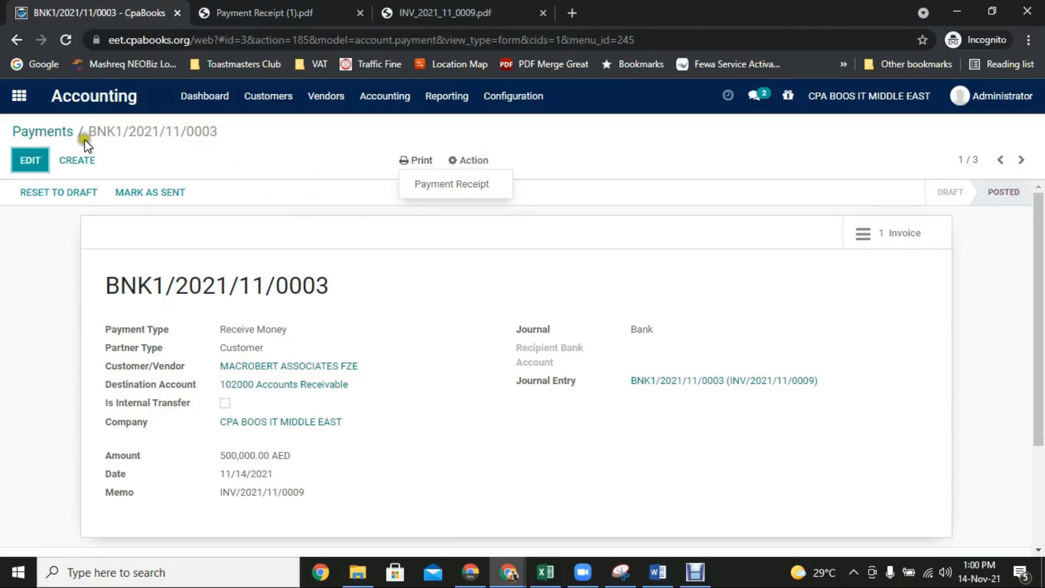
pyautogui.click(267, 96)
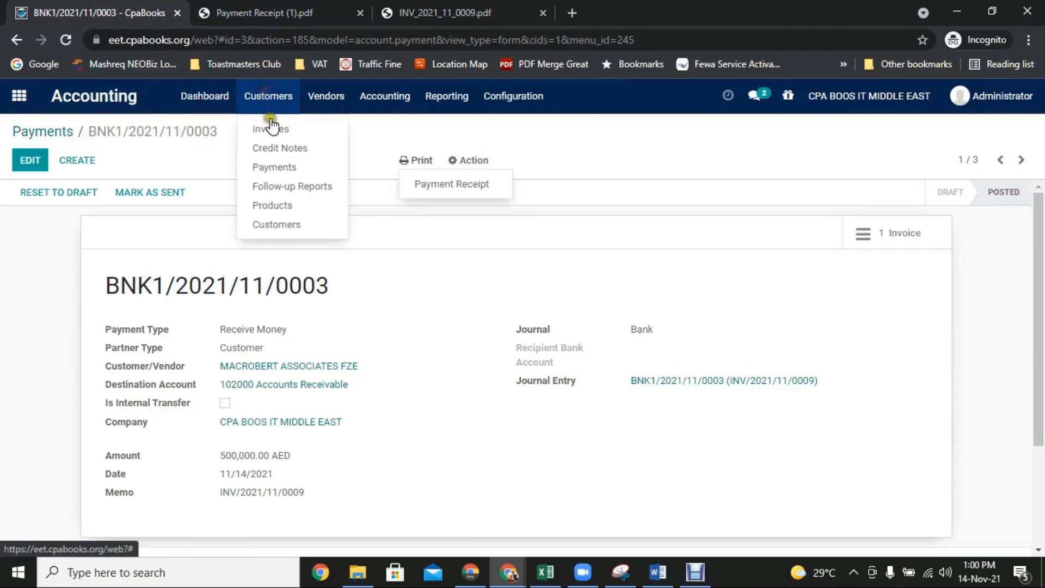
pyautogui.click(269, 128)
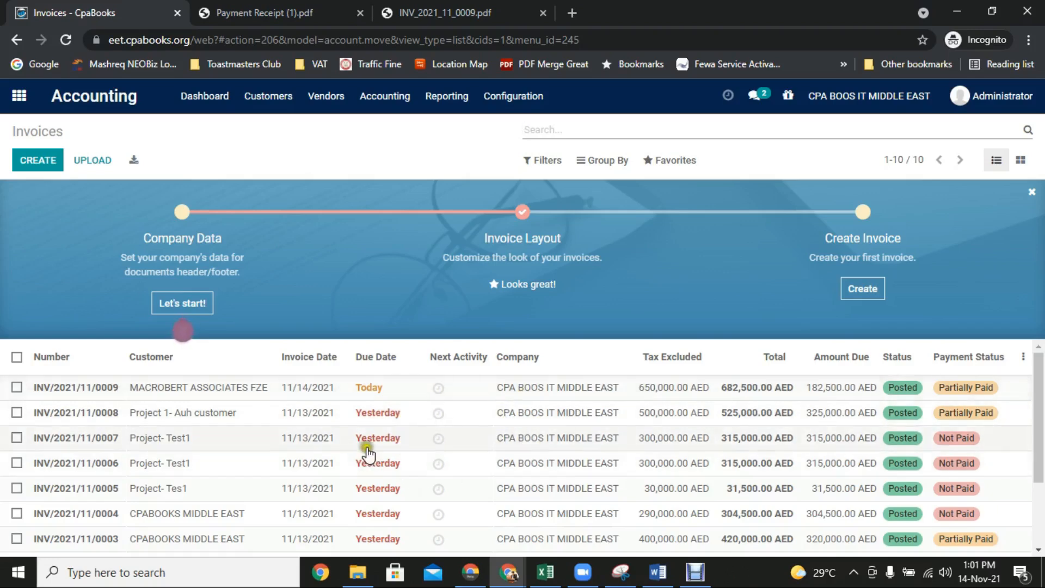
pyautogui.click(333, 436)
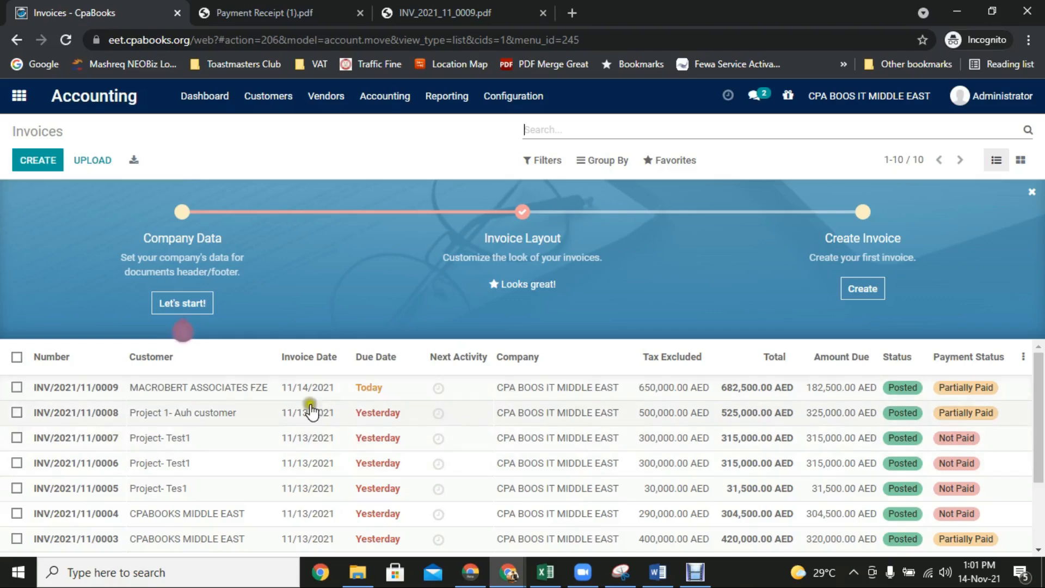
pyautogui.click(231, 389)
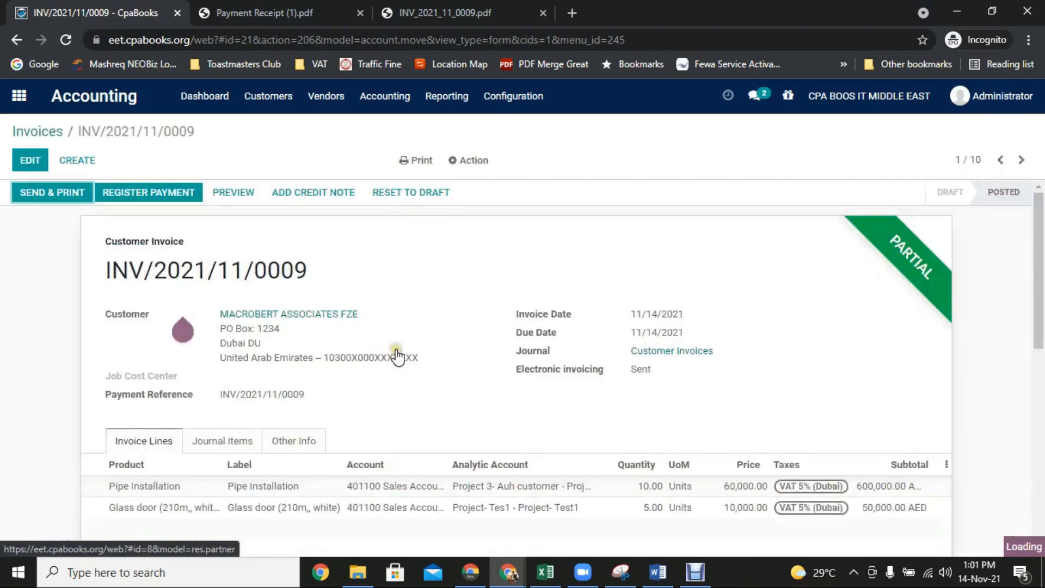
# Print the customer invoice with the Invoices without Payment report and open the downloaded PDF.
pyautogui.click(418, 161)
pyautogui.click(436, 204)
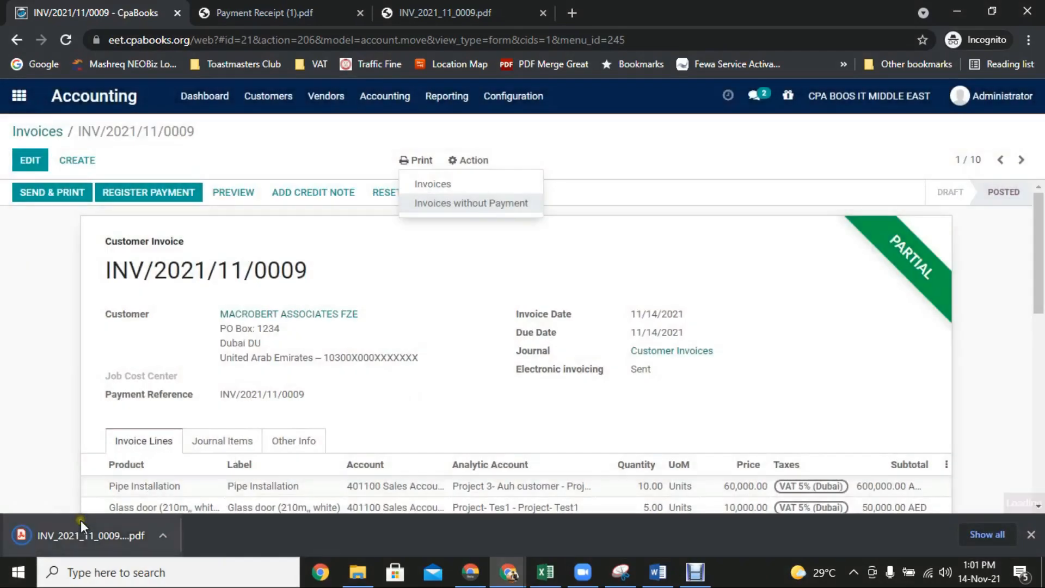
pyautogui.click(80, 531)
# Examine the line items, subtotal, tax and total on the invoice printed without payment.
pyautogui.scroll(-3, 667, 405)
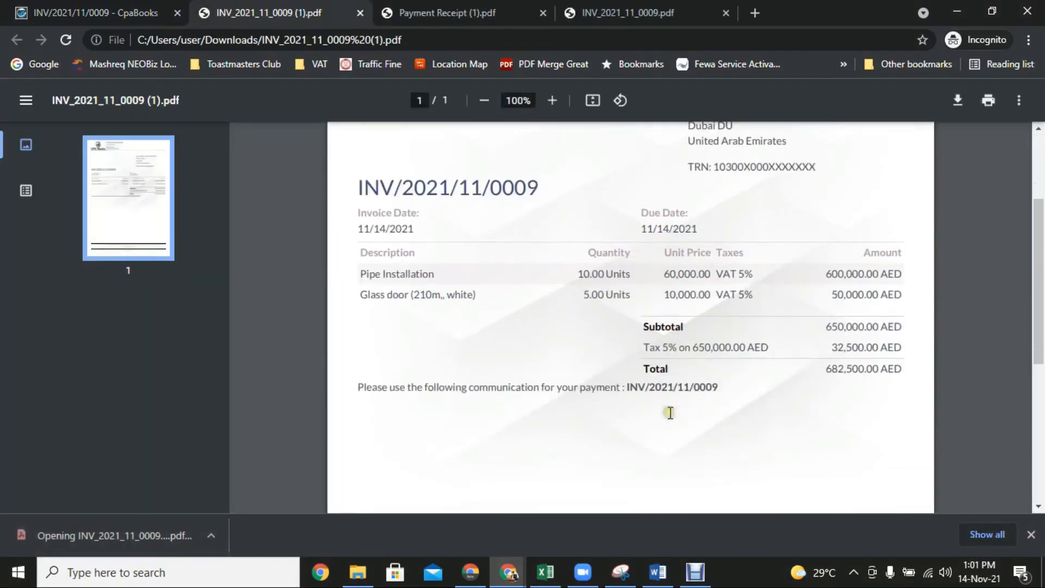
pyautogui.scroll(-2, 670, 412)
pyautogui.scroll(2, 670, 412)
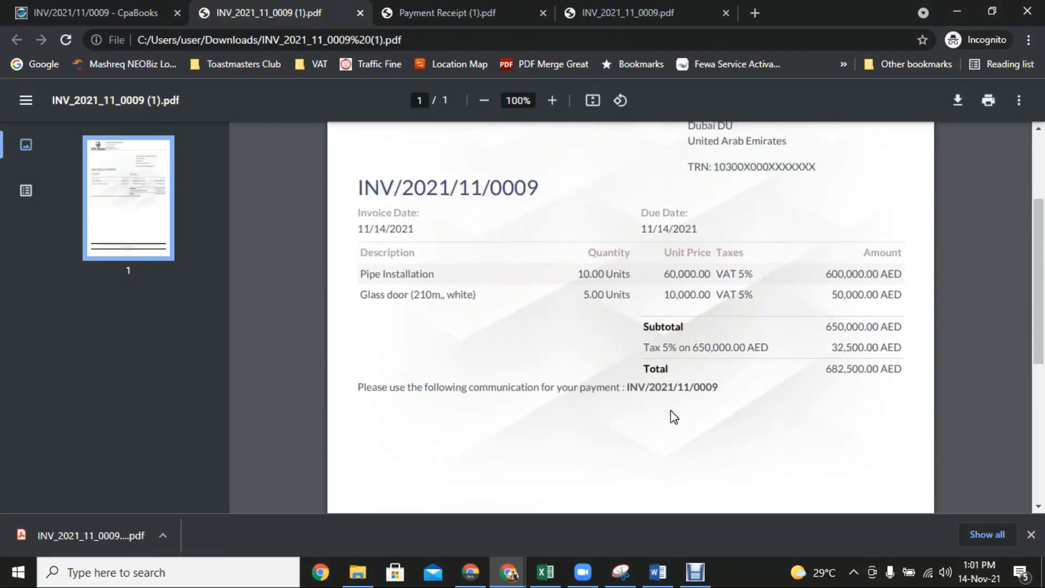
pyautogui.moveTo(691, 379); pyautogui.dragTo(803, 358)
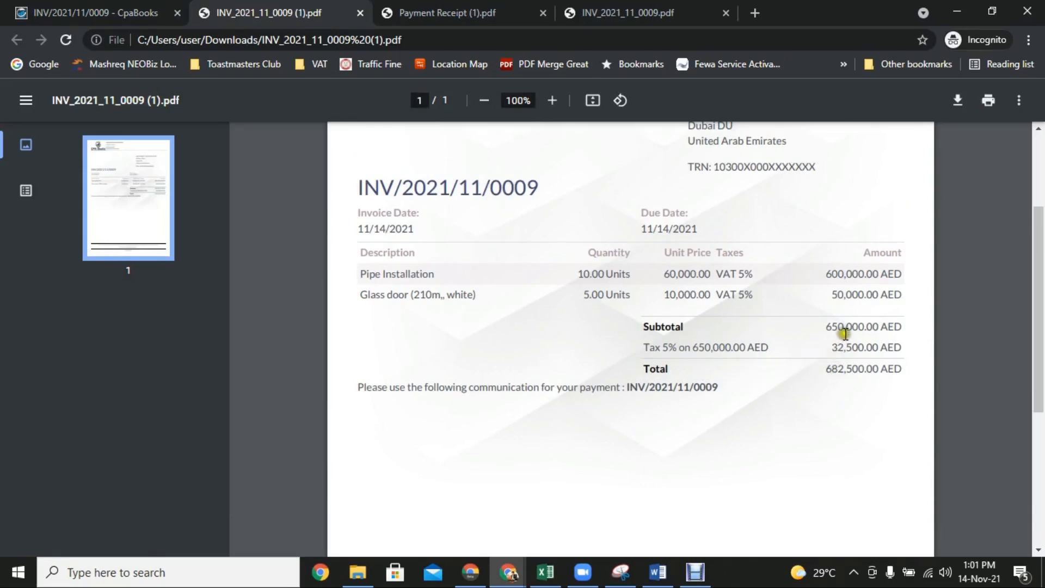
pyautogui.moveTo(836, 351); pyautogui.dragTo(864, 365)
pyautogui.scroll(3, 760, 368)
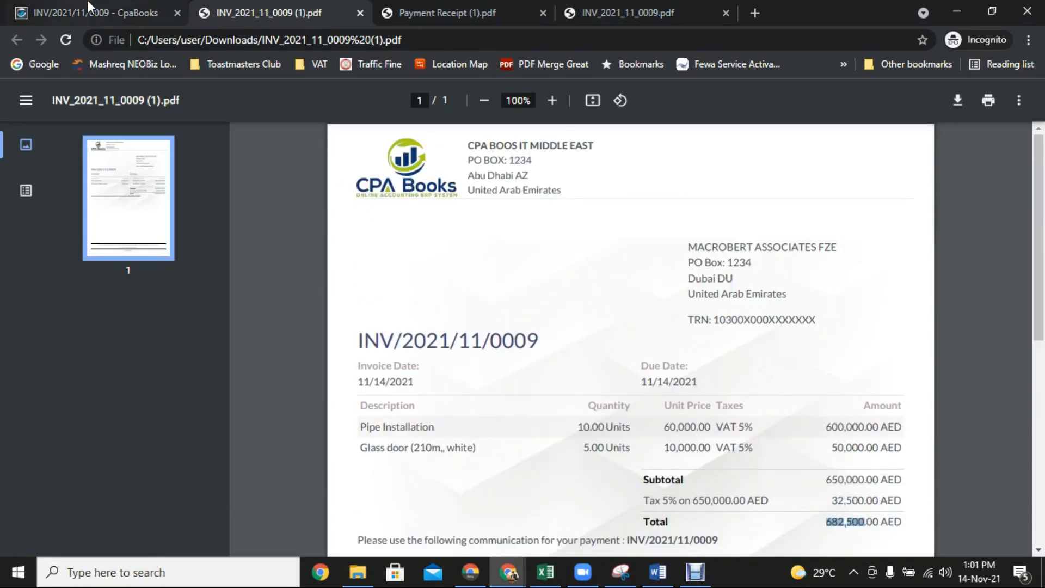
# Go back to the customer invoice, print it with the Invoices report and open the downloaded PDF.
pyautogui.click(88, 1)
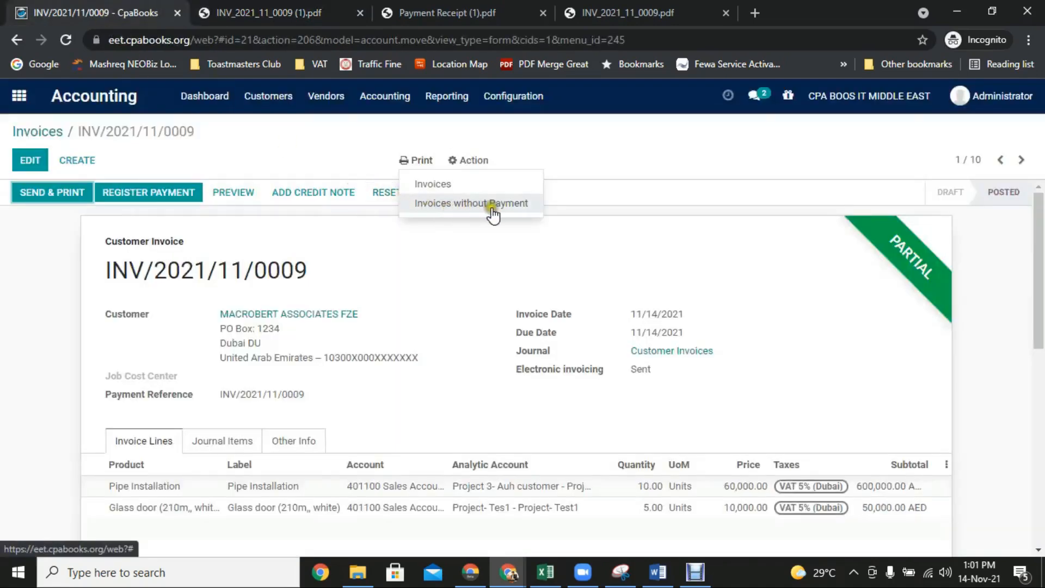
pyautogui.click(443, 187)
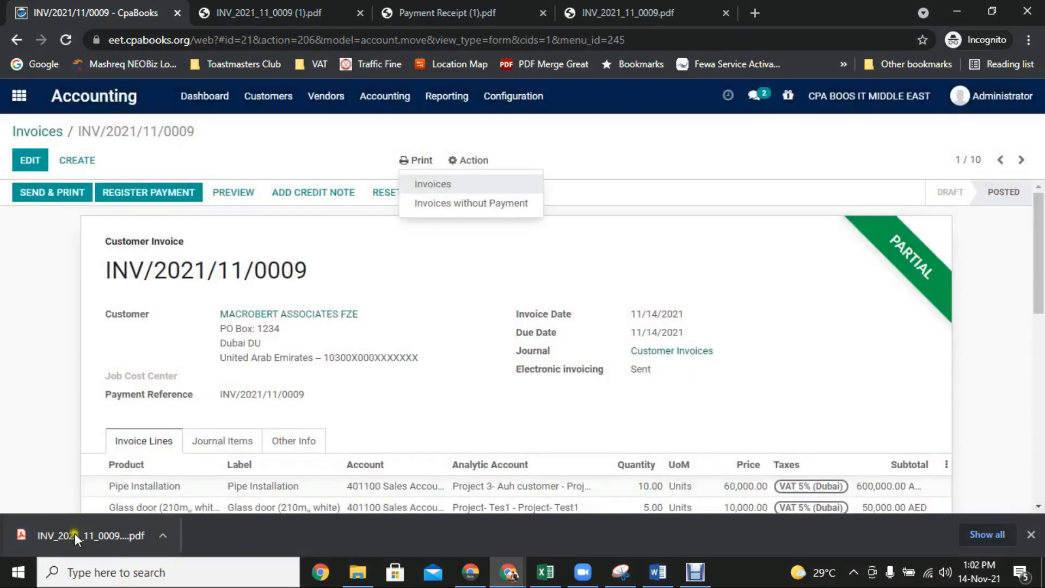
pyautogui.click(74, 533)
# Examine the total, paid amount and amount due on the invoice printed with its payment.
pyautogui.scroll(-4, 618, 412)
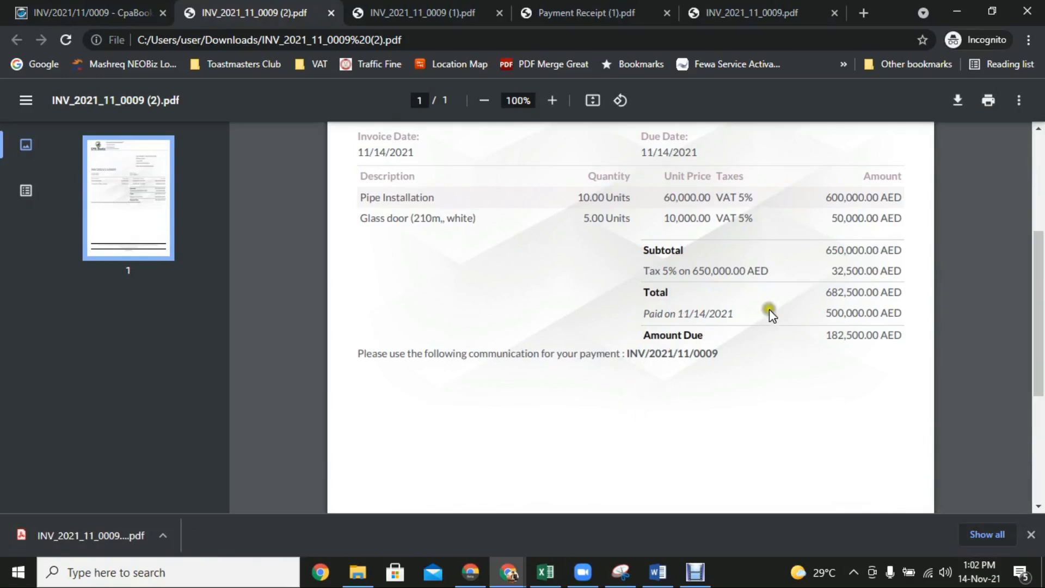
pyautogui.moveTo(832, 312); pyautogui.dragTo(864, 335)
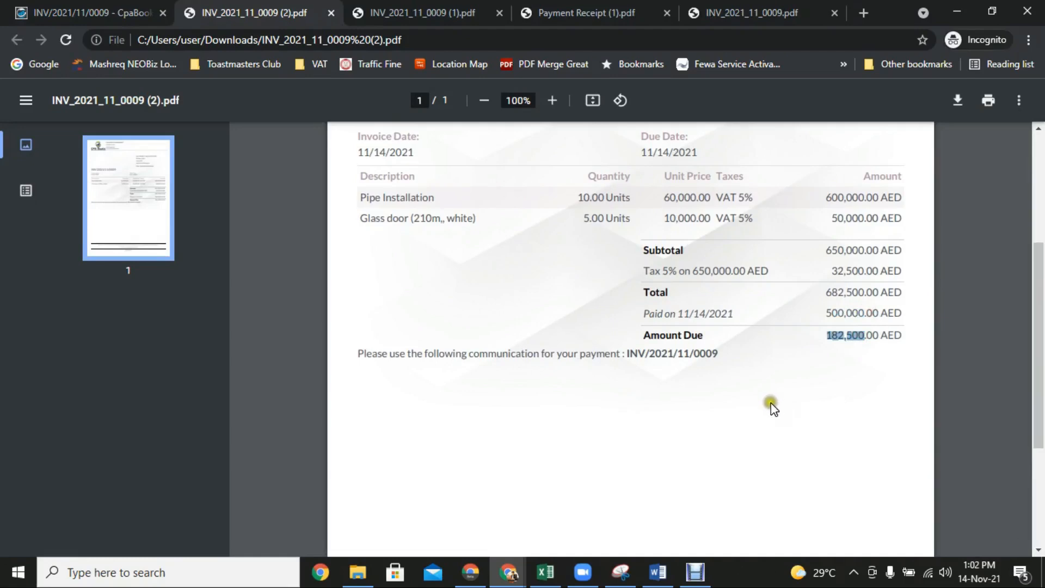
pyautogui.scroll(4, 702, 380)
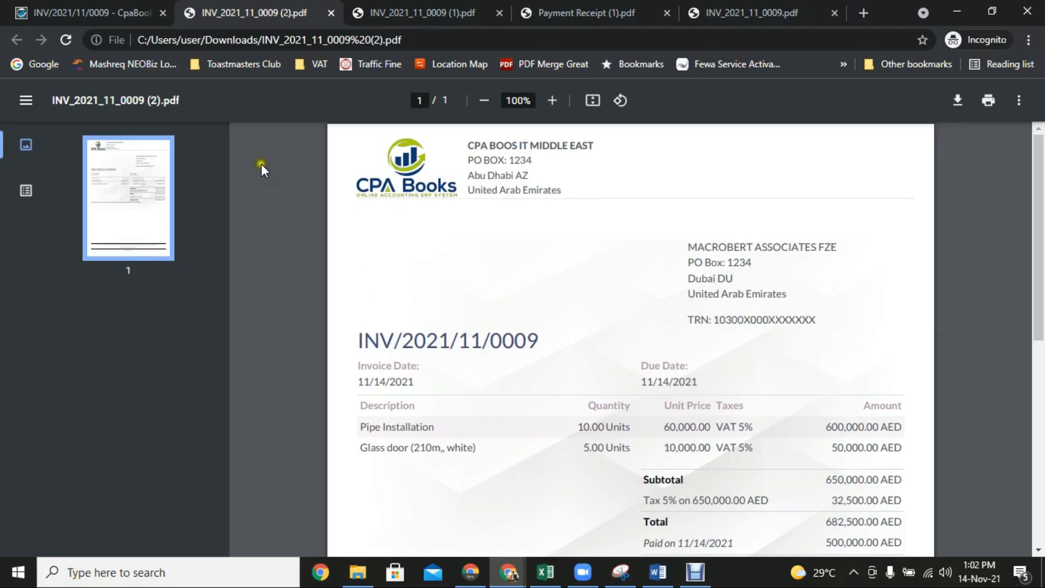
# Return to the accounting records, go to the vendor bills list and start a new bill.
pyautogui.click(95, 4)
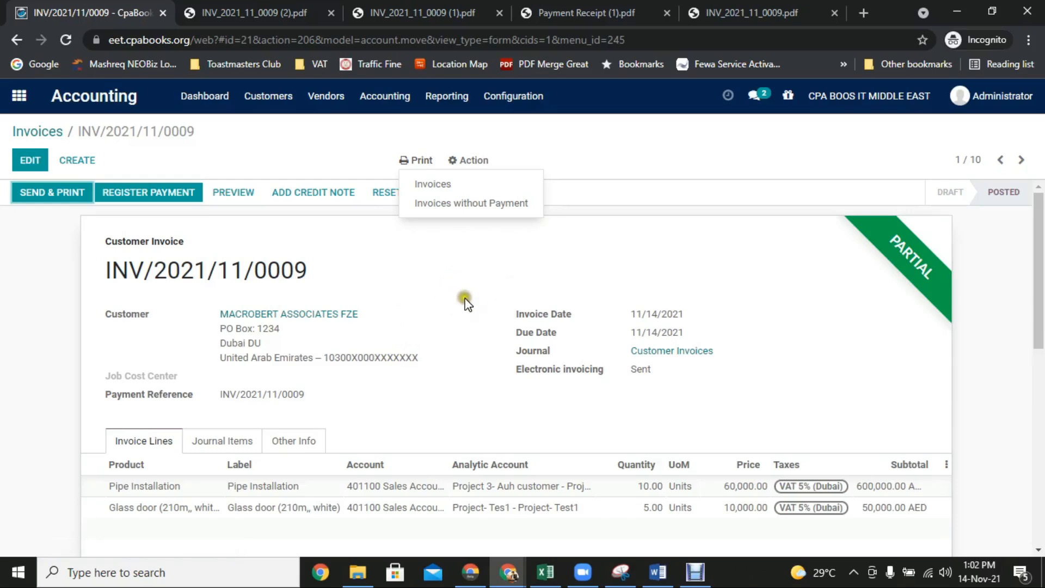
pyautogui.click(42, 132)
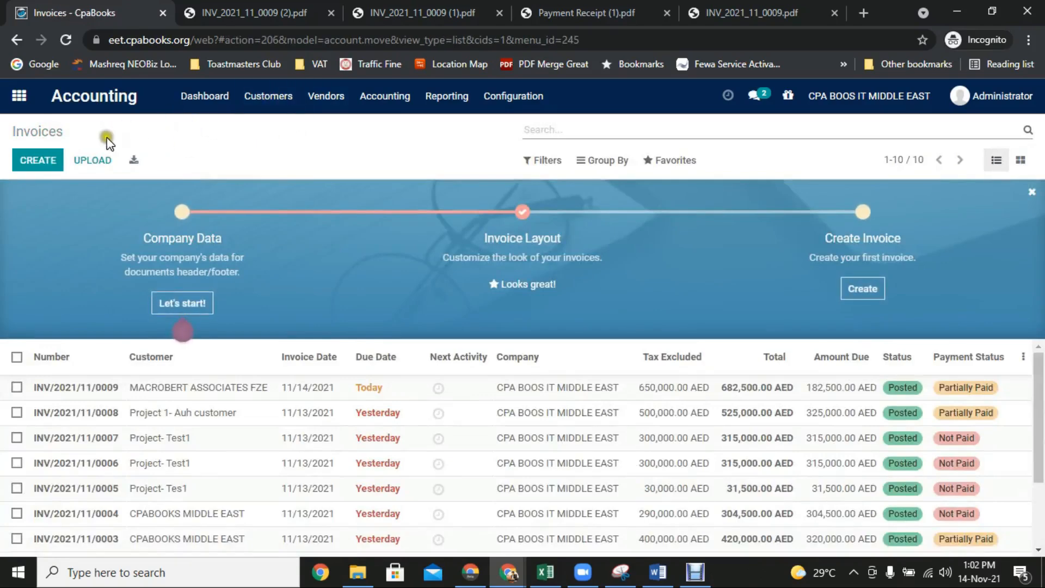
pyautogui.click(329, 101)
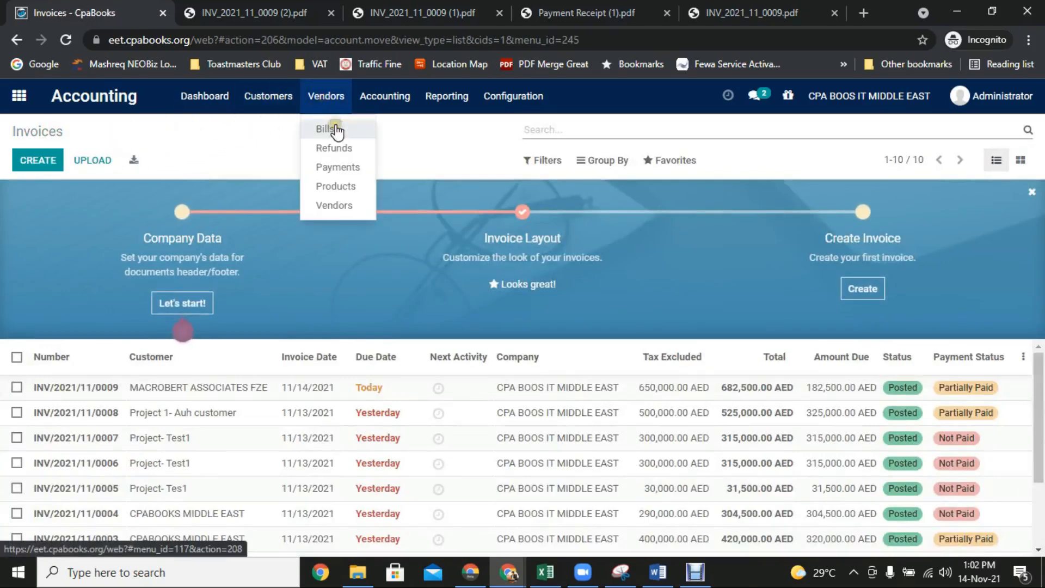
pyautogui.click(338, 129)
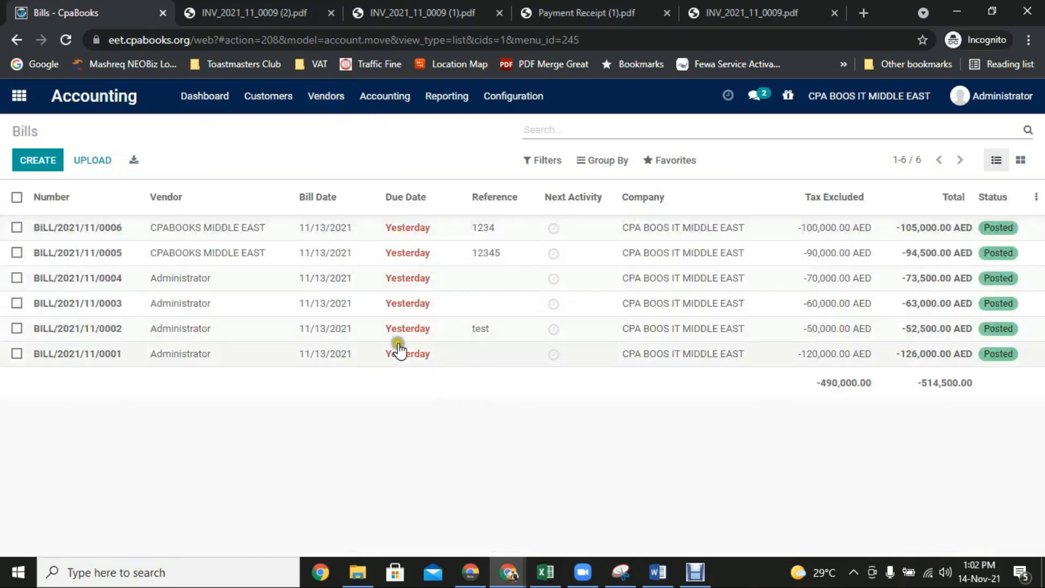
pyautogui.click(38, 161)
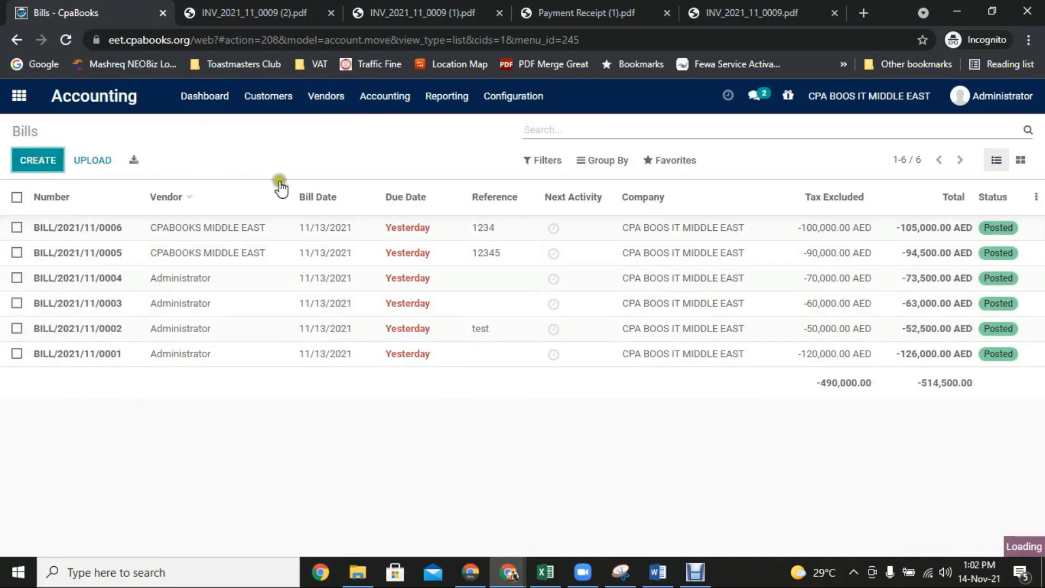
# Set the bill's vendor to MACROBERT ASSOCIATES FZE, its reference to 12345 and its job cost center to Project 1 (auh) (jcc).
pyautogui.click(251, 312)
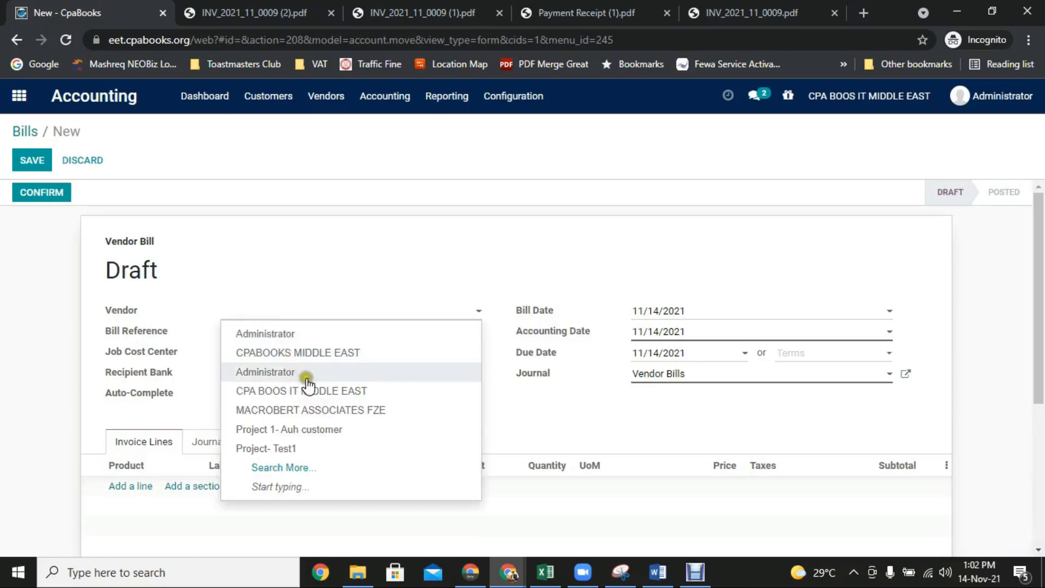
pyautogui.click(326, 414)
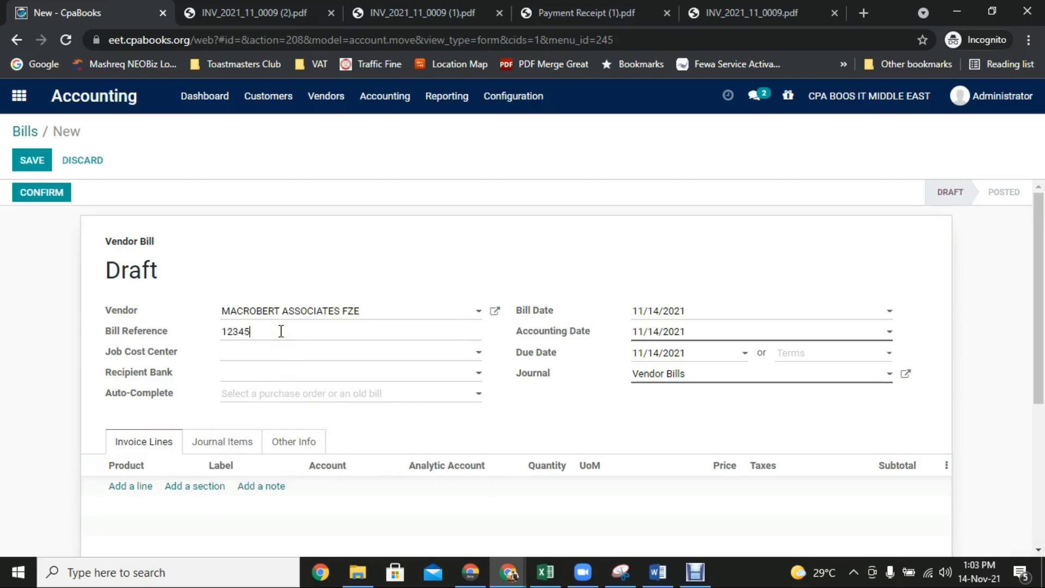
pyautogui.click(274, 353)
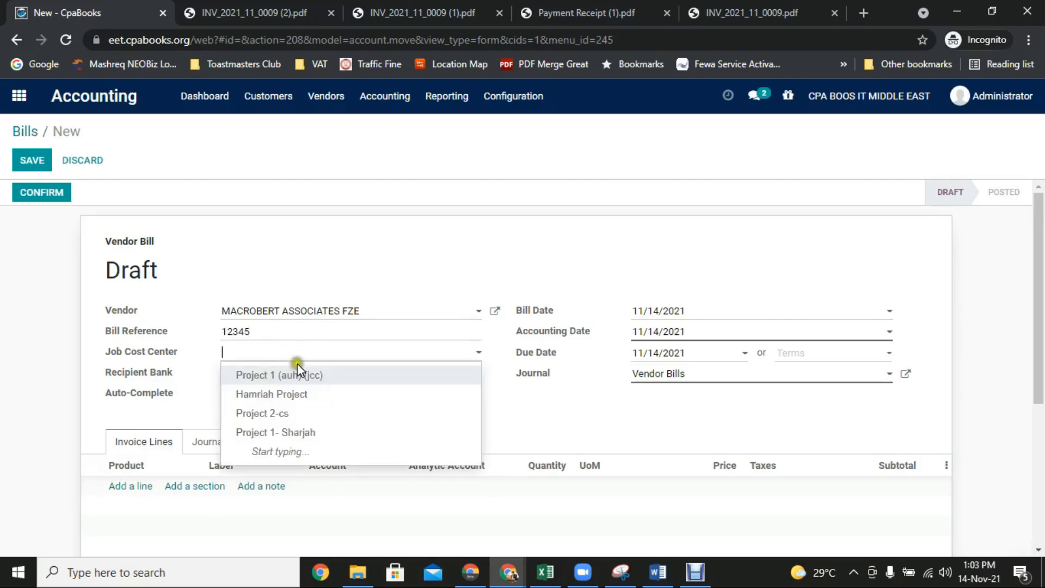
pyautogui.click(297, 374)
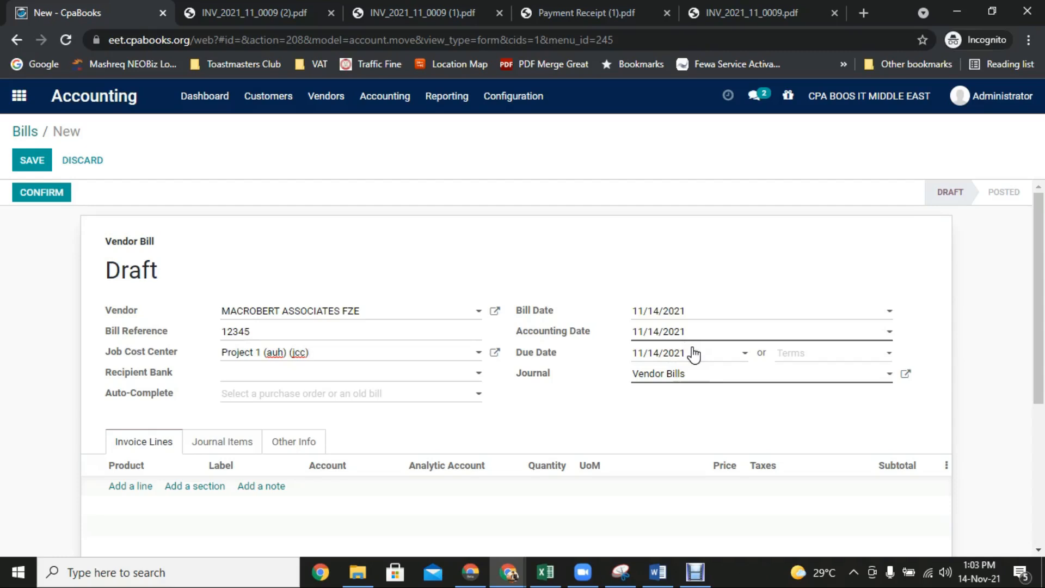
# Try 45 Days as the bill's payment terms, and finally set them to Immediate Payment.
pyautogui.click(812, 355)
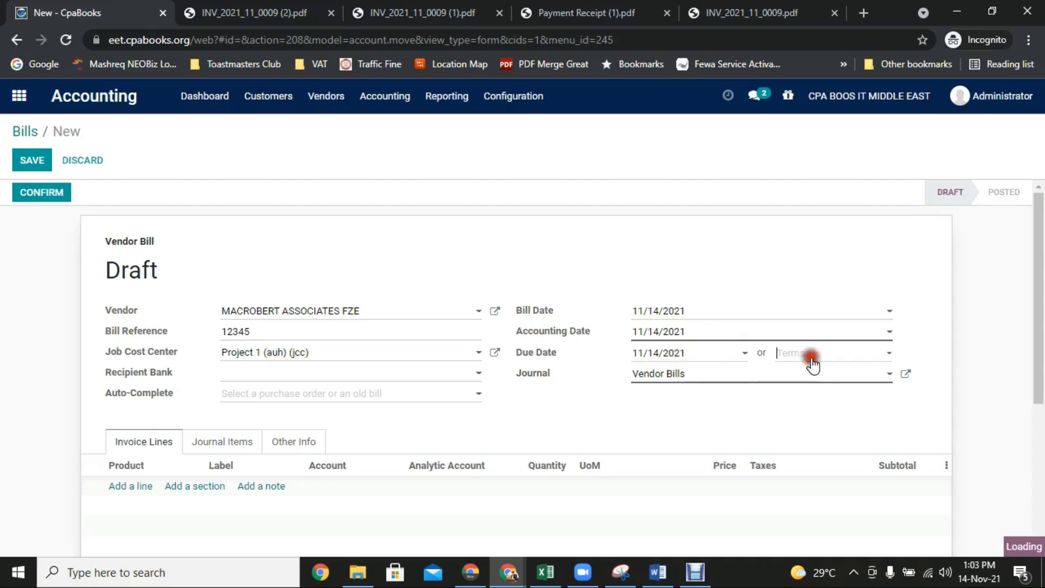
pyautogui.click(808, 452)
pyautogui.click(826, 352)
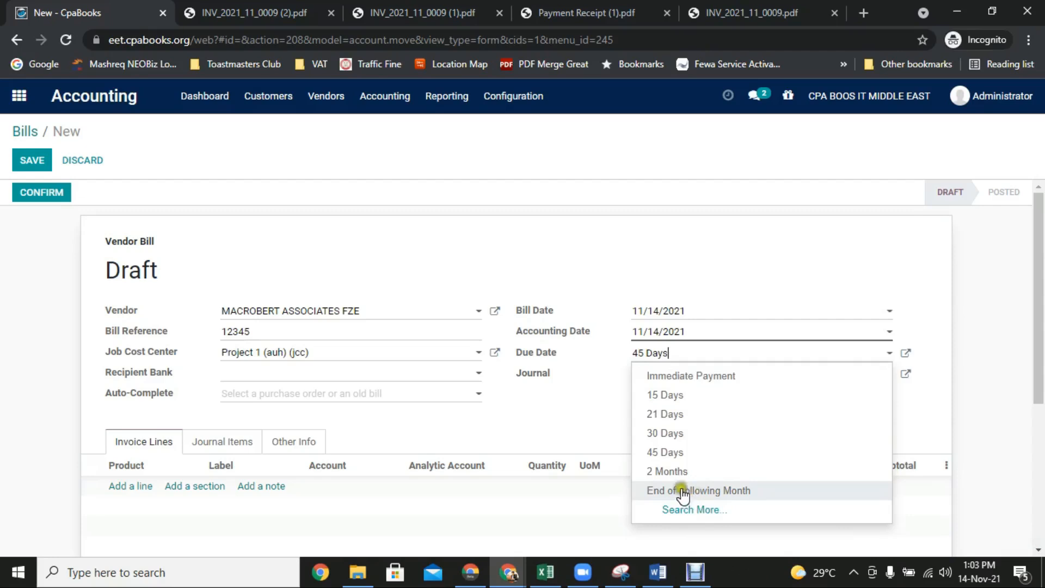
pyautogui.click(690, 376)
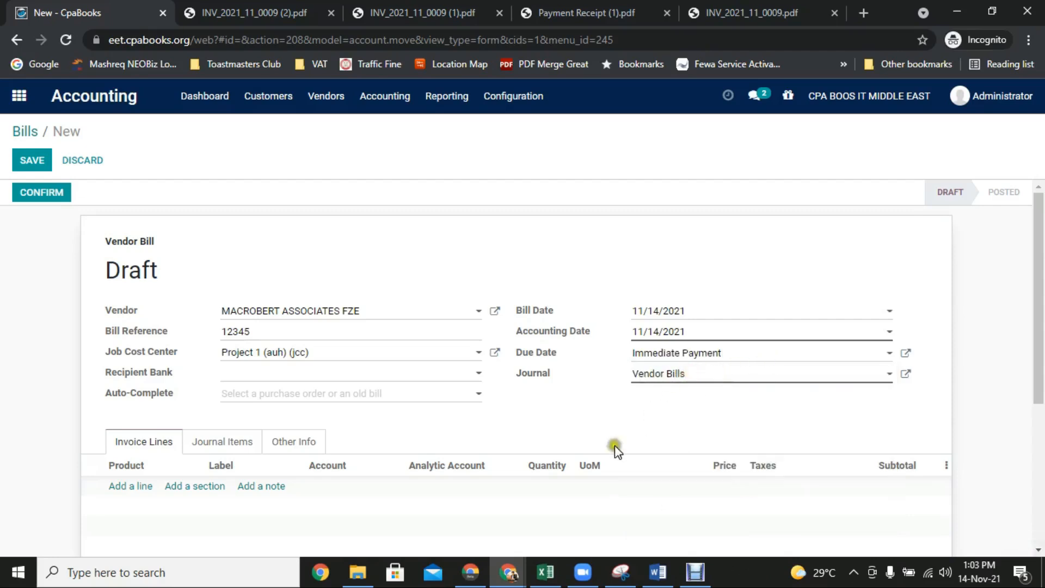
# Enter three lines of sample terms and conditions on the bill: ASDFASDF, ASDFASDFA and ASDFASDF.
pyautogui.scroll(-2, 555, 444)
pyautogui.scroll(-1, 459, 444)
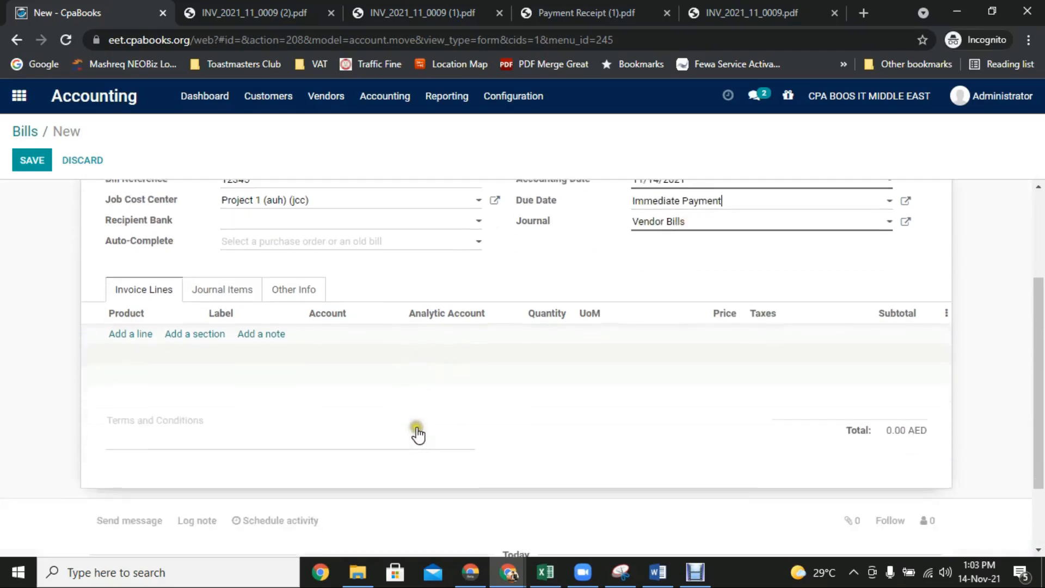
pyautogui.click(124, 424)
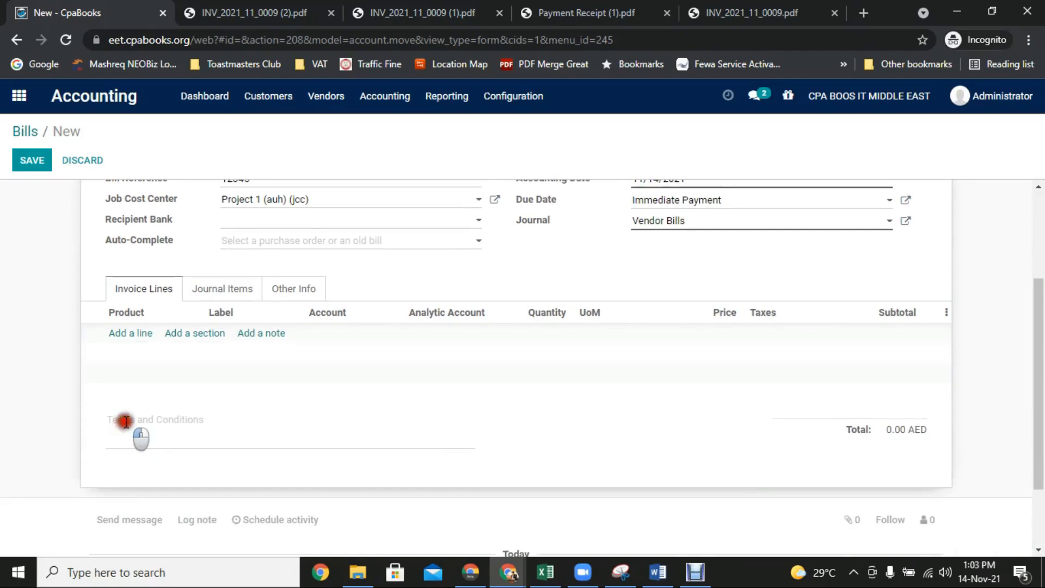
pyautogui.write('ASDFASDF ASDFASDFA')
pyautogui.press('Return')
pyautogui.write('A')
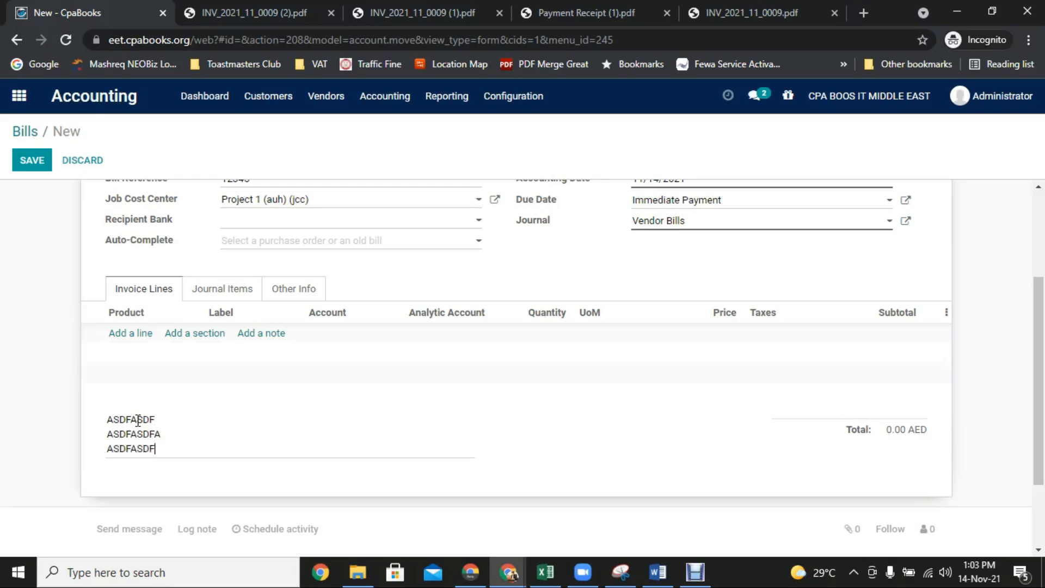
pyautogui.write('SDFASDF')
pyautogui.press('Return')
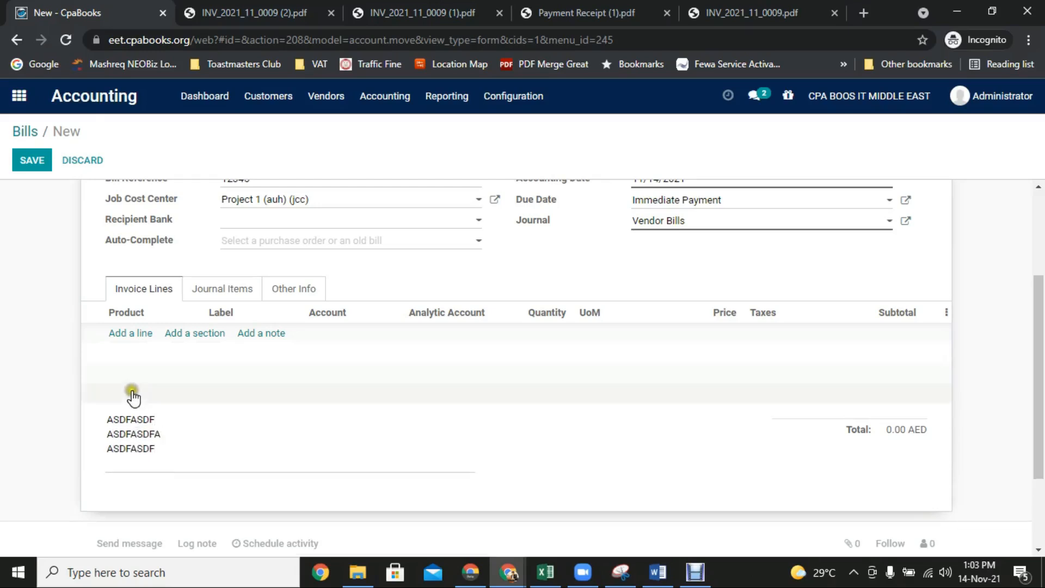
# Add a bill line for Glass door (210m,, white) with the analytic account Project 3- Auh customer - Project 1- Auh customer.
pyautogui.scroll(2, 248, 329)
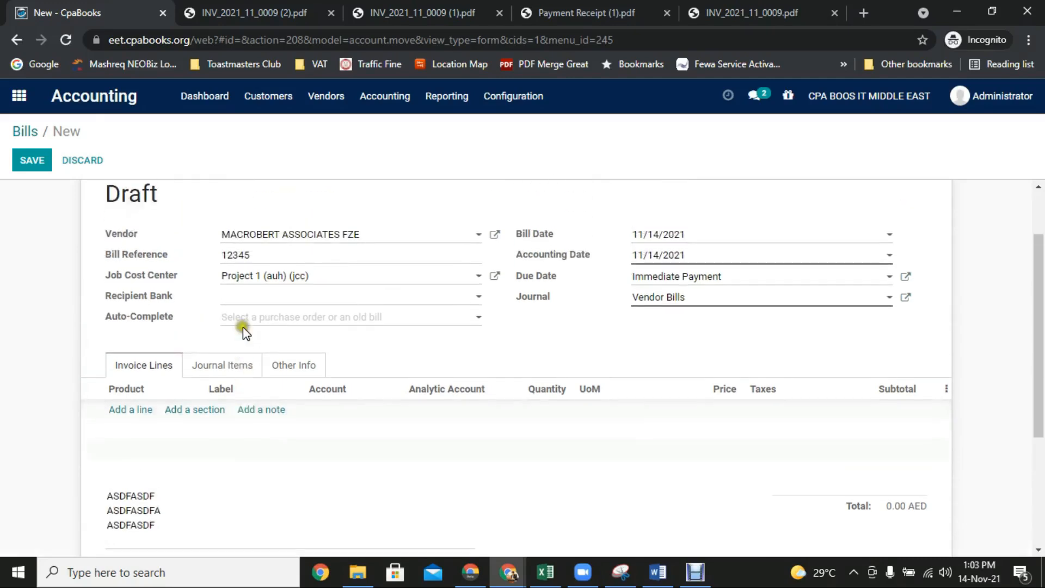
pyautogui.click(121, 409)
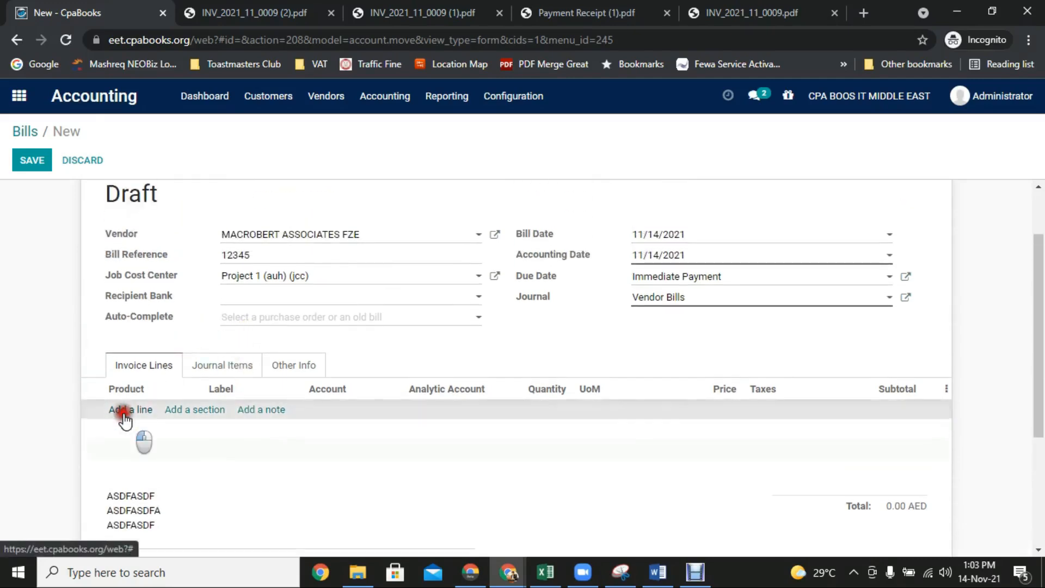
pyautogui.click(156, 411)
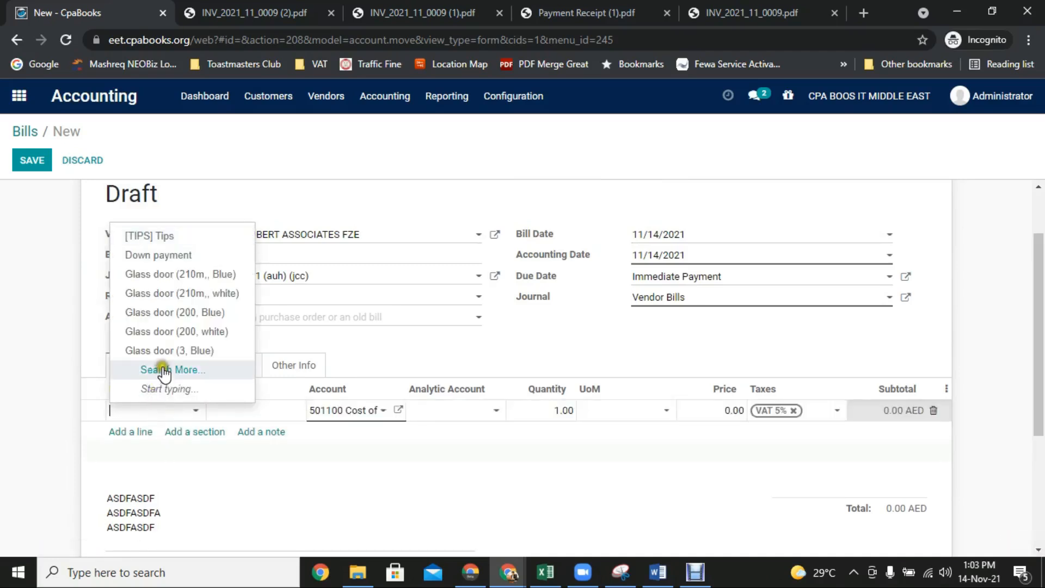
pyautogui.click(165, 297)
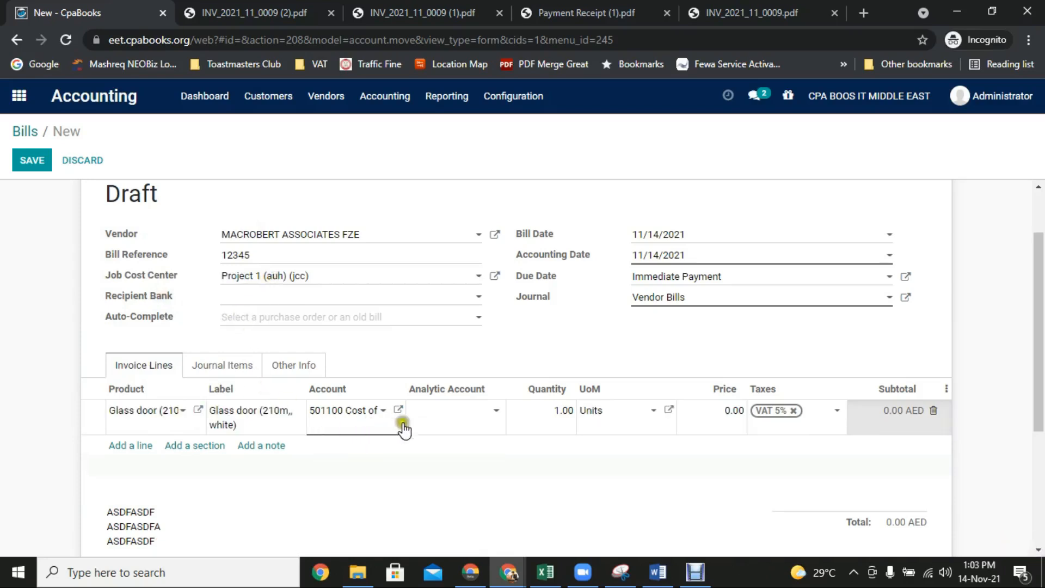
pyautogui.click(450, 409)
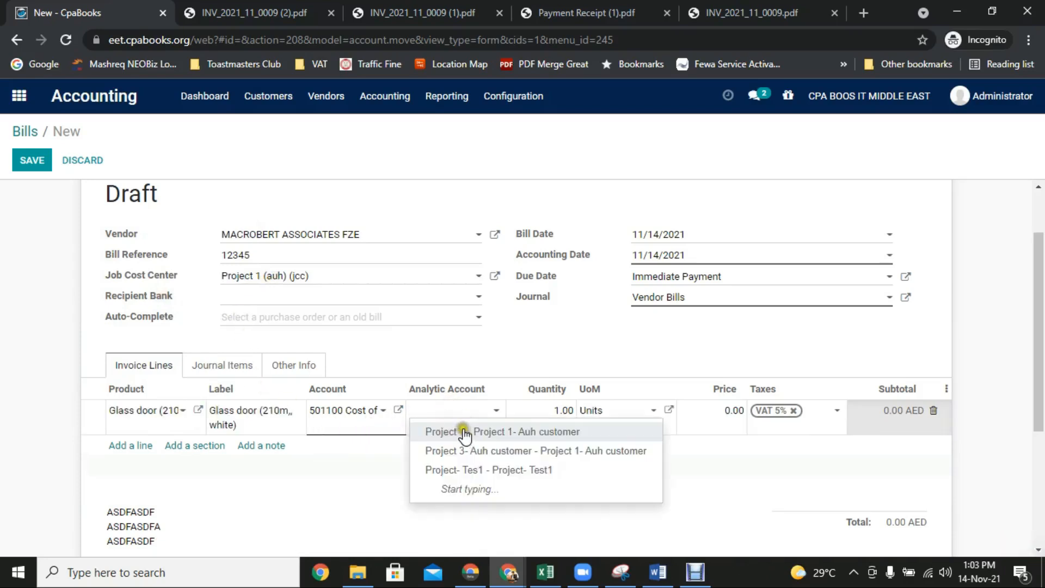
pyautogui.click(487, 455)
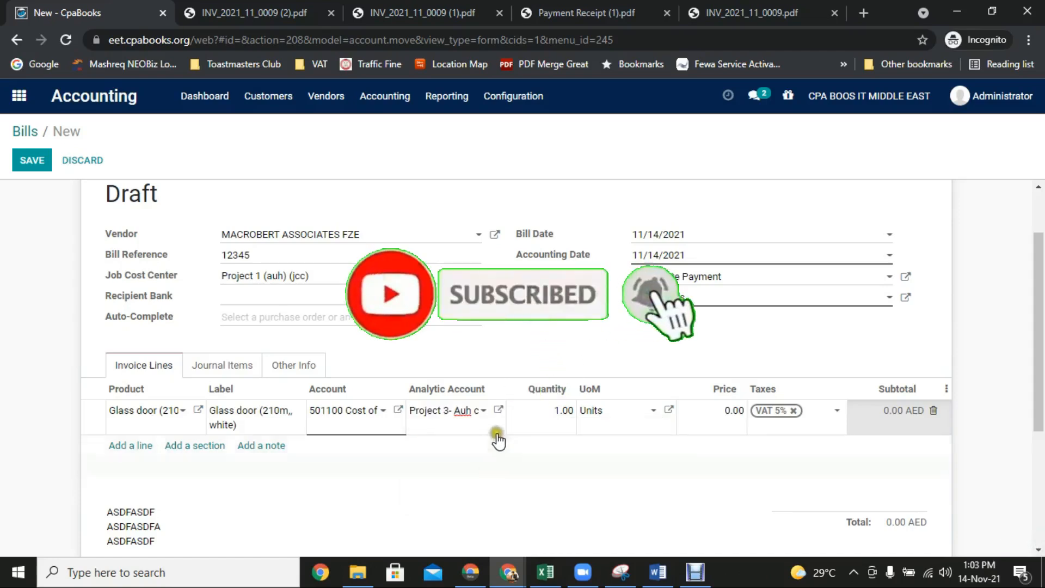
# Set the glass door line's price to 40,000 and its quantity to 3, and check the bill's totals.
pyautogui.click(701, 409)
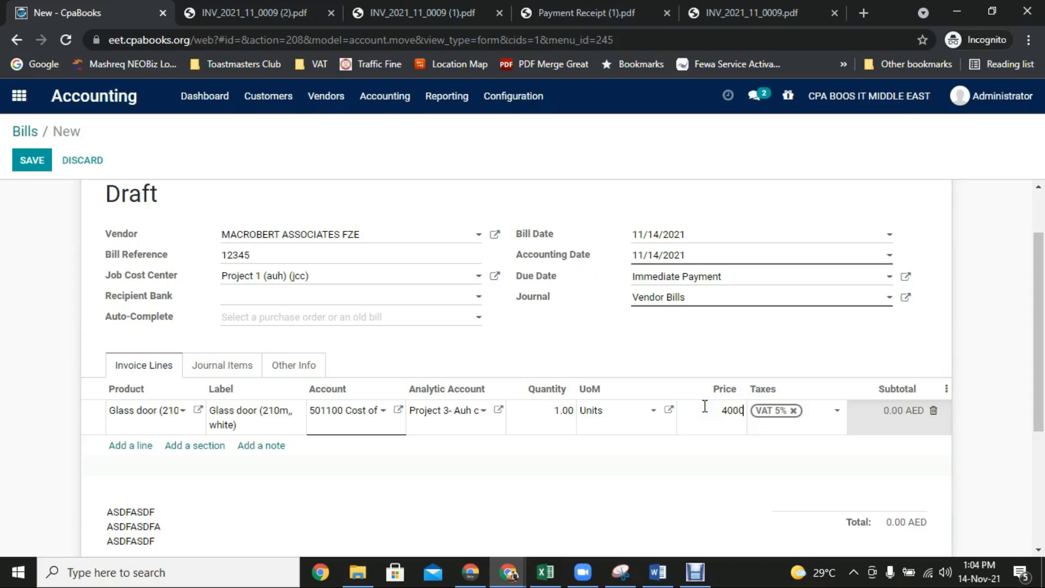
pyautogui.click(549, 409)
pyautogui.press('Tab')
pyautogui.scroll(-1, 593, 425)
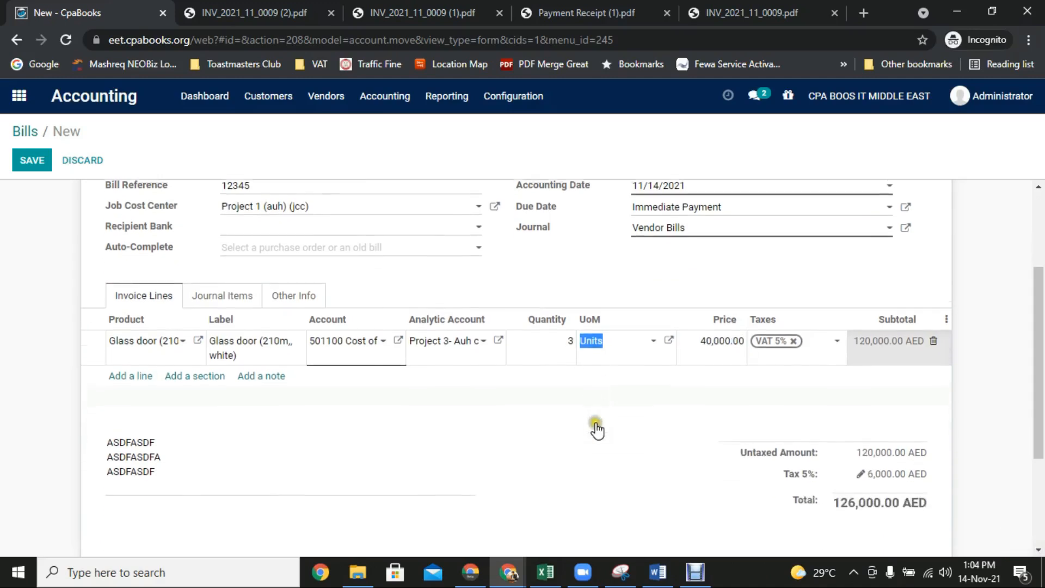
pyautogui.scroll(-1, 740, 410)
pyautogui.scroll(2, 675, 424)
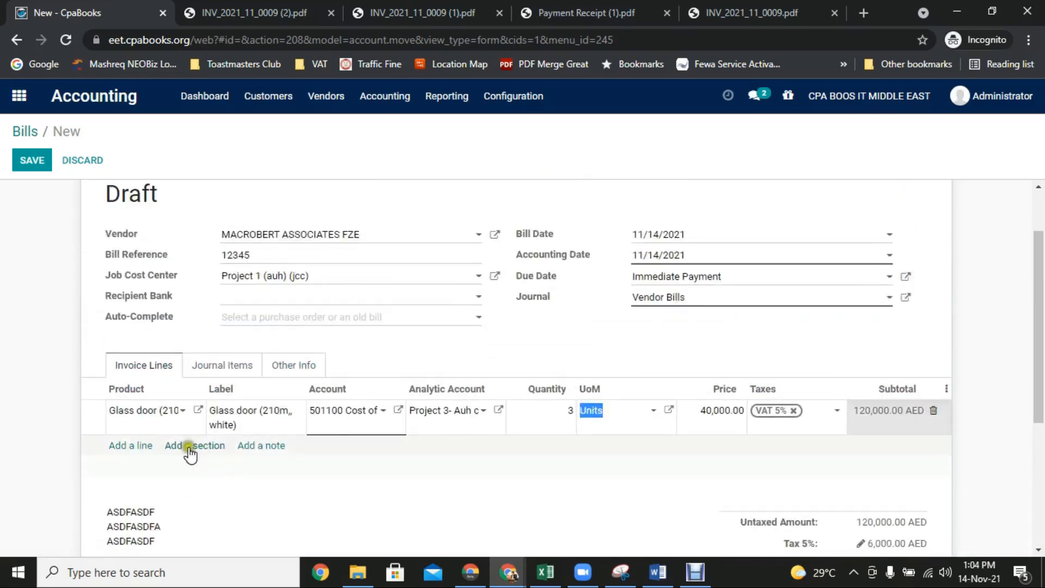
# Add a second bill line for Glass door (200, Blue) with the analytic account Project- Tes1 - Project- Test1.
pyautogui.click(133, 443)
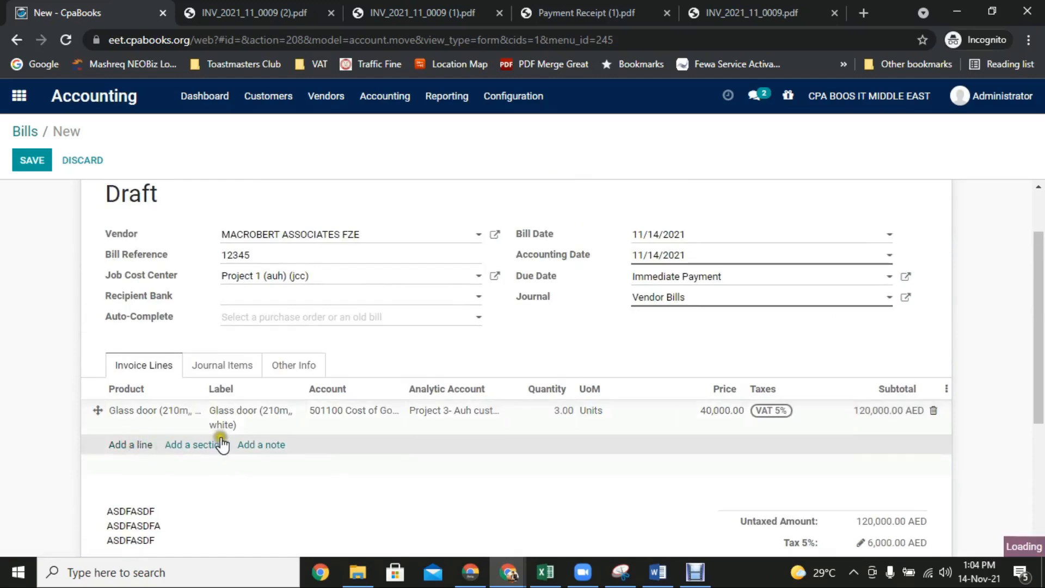
pyautogui.click(165, 445)
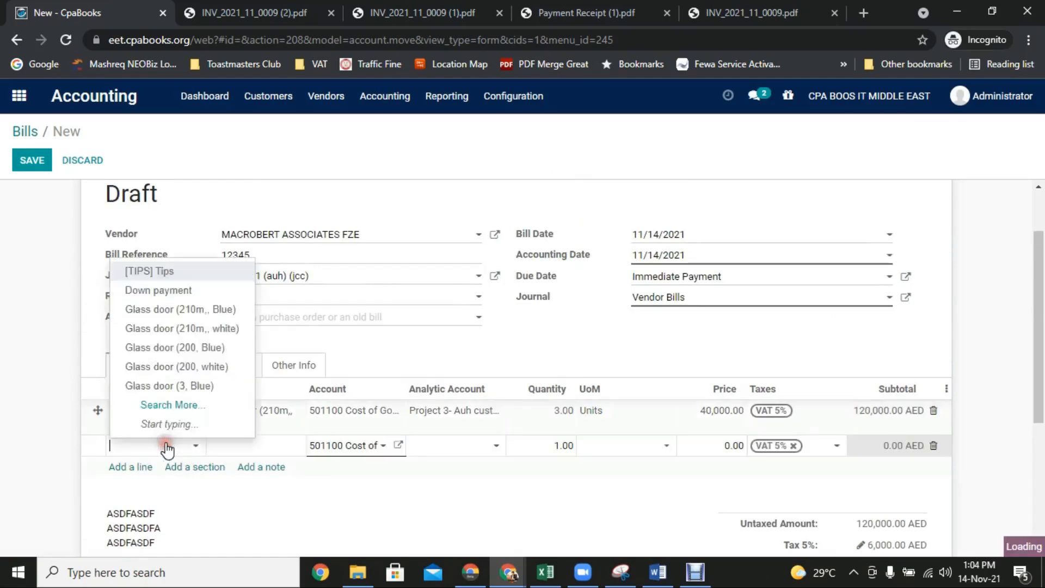
pyautogui.click(181, 353)
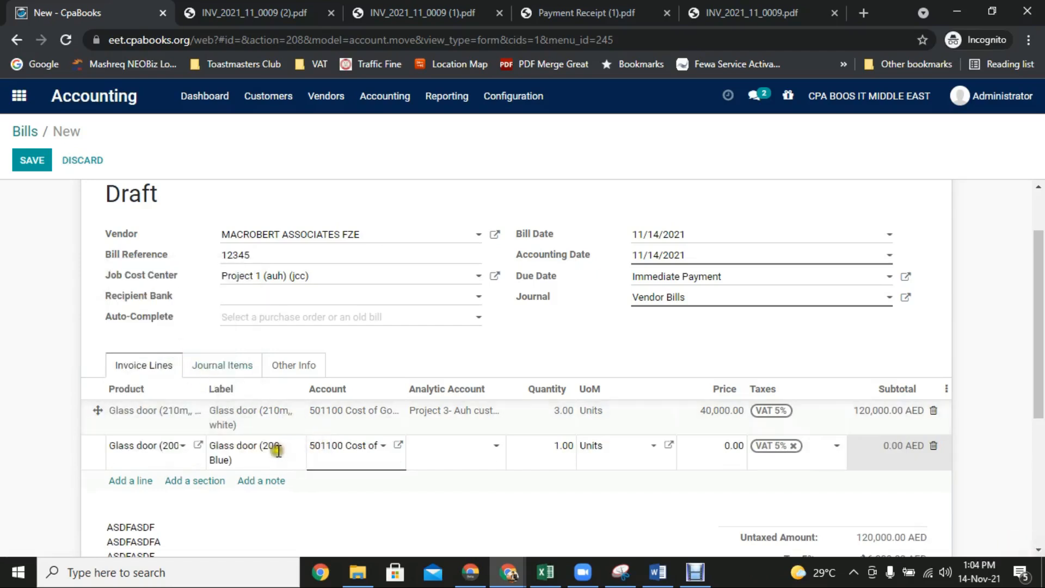
pyautogui.click(443, 452)
pyautogui.click(460, 448)
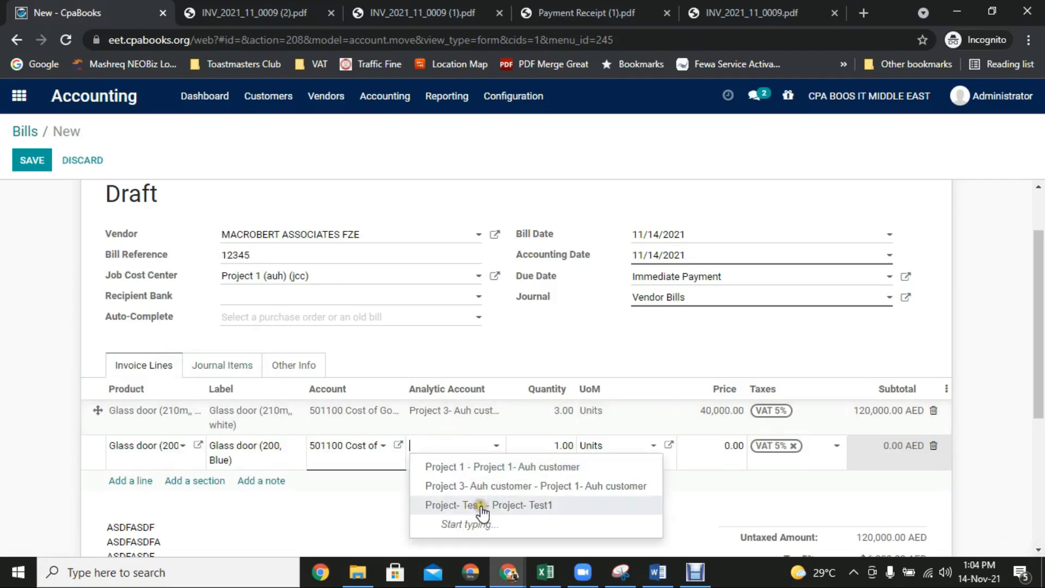
pyautogui.click(479, 497)
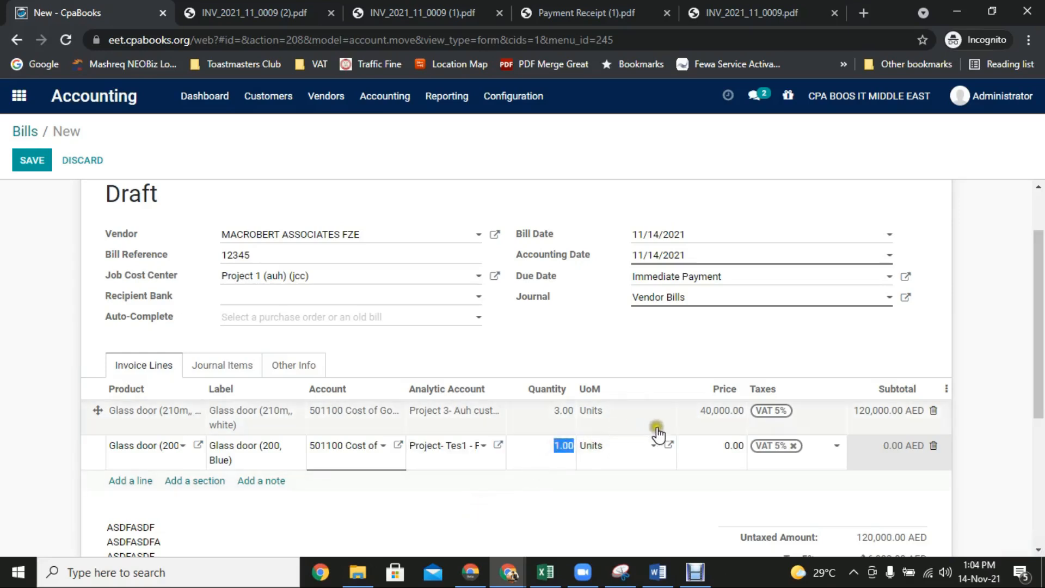
# Set the Glass door (200, Blue) line's quantity to 6 and price to 4000, and check the bill's totals.
pyautogui.write('6')
pyautogui.press('Tab')
pyautogui.click(713, 446)
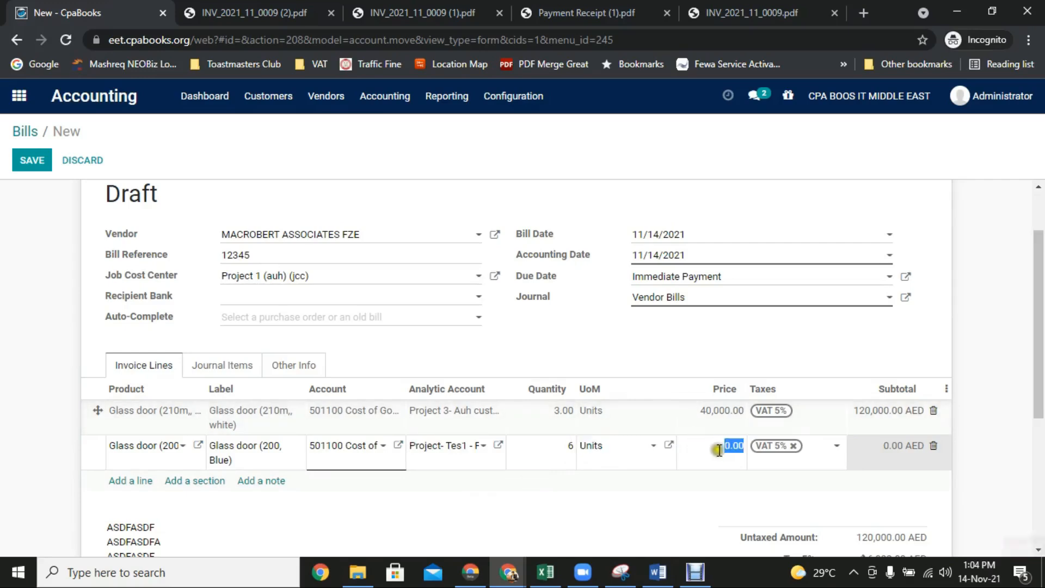
pyautogui.write('4000')
pyautogui.press('Tab')
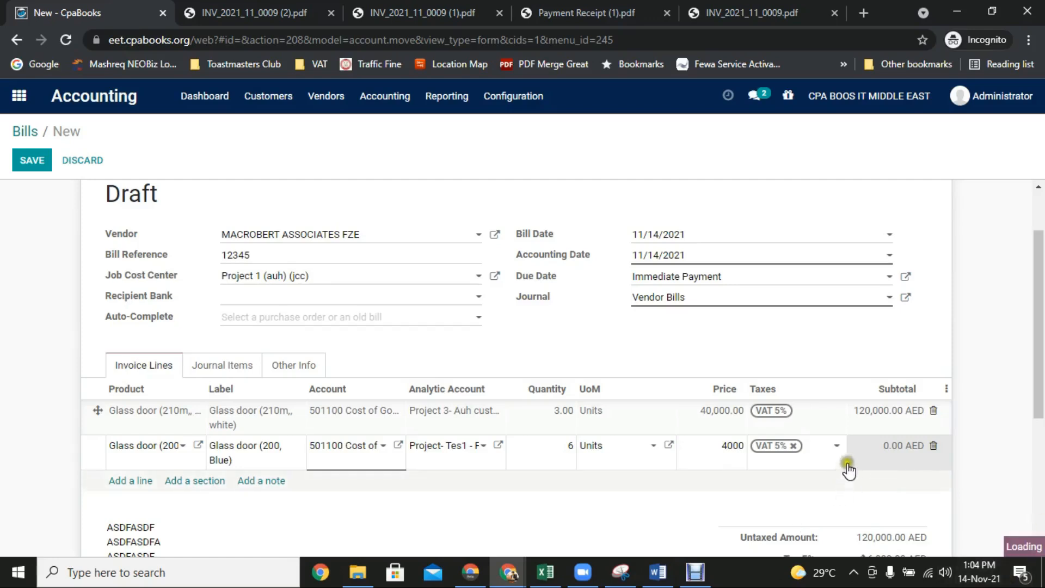
pyautogui.scroll(-3, 819, 460)
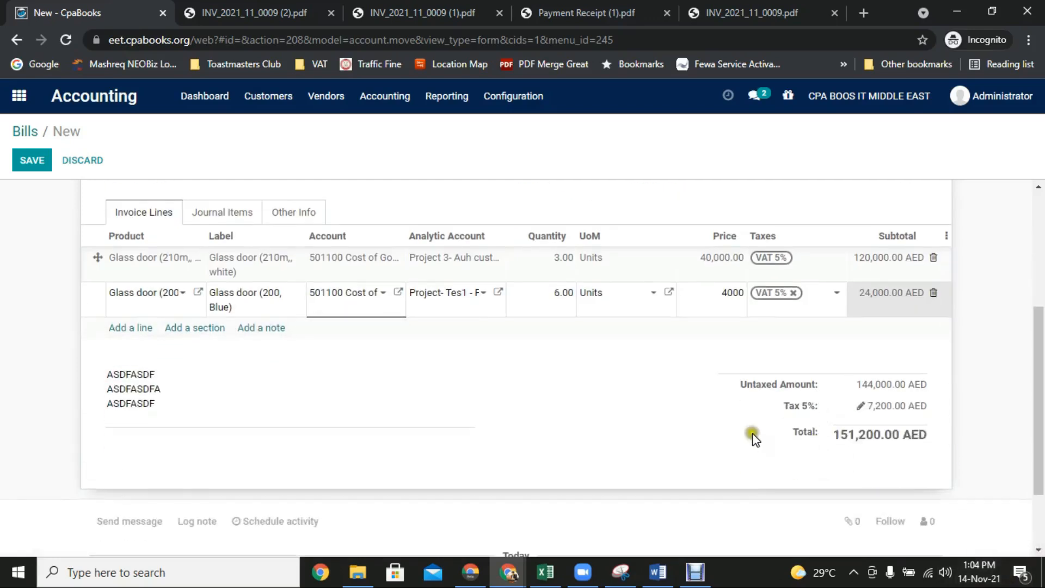
# Save the vendor bill and confirm it for posting.
pyautogui.scroll(5, 717, 433)
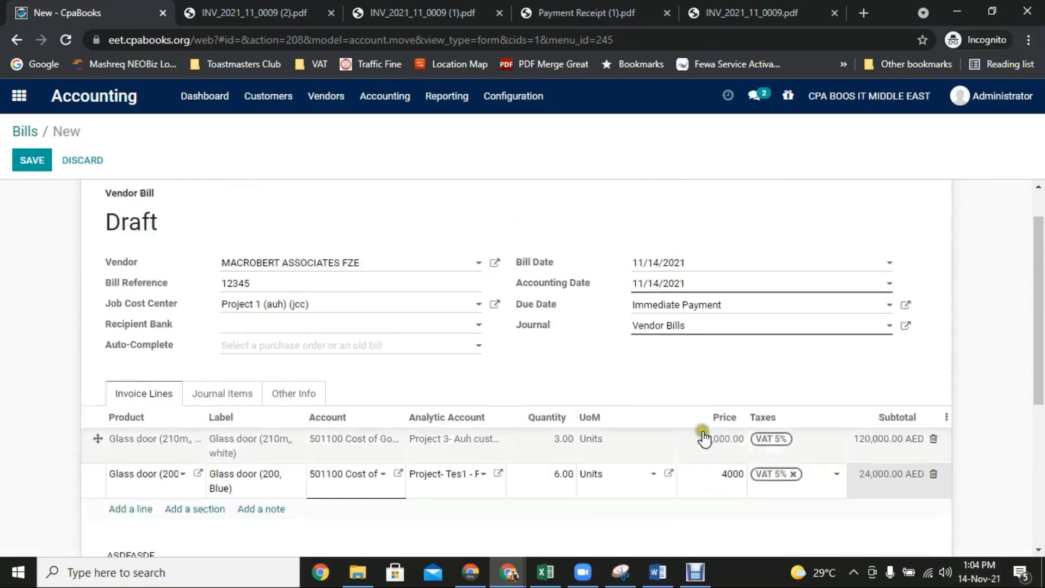
pyautogui.click(31, 160)
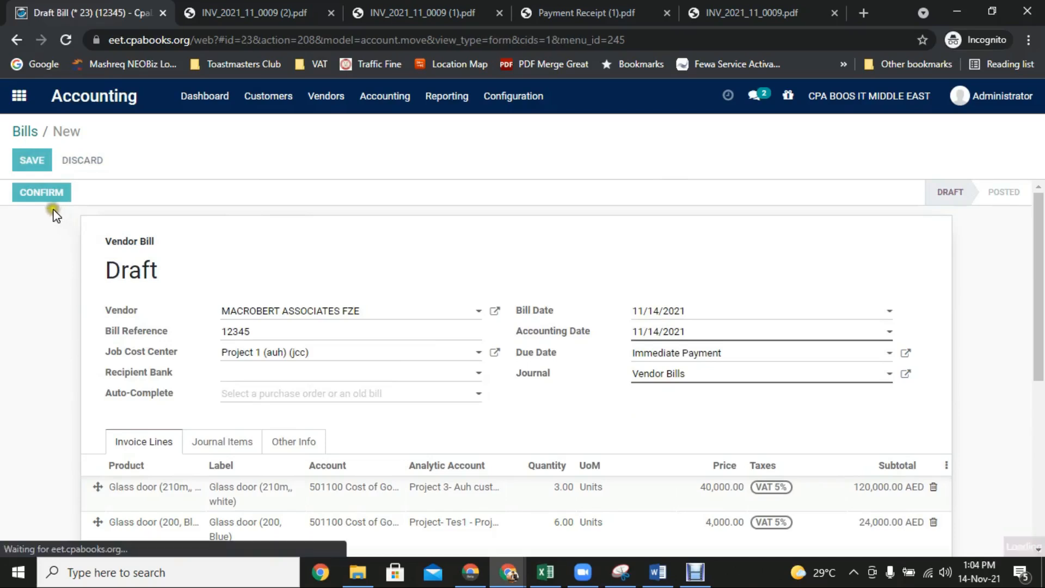
pyautogui.click(48, 196)
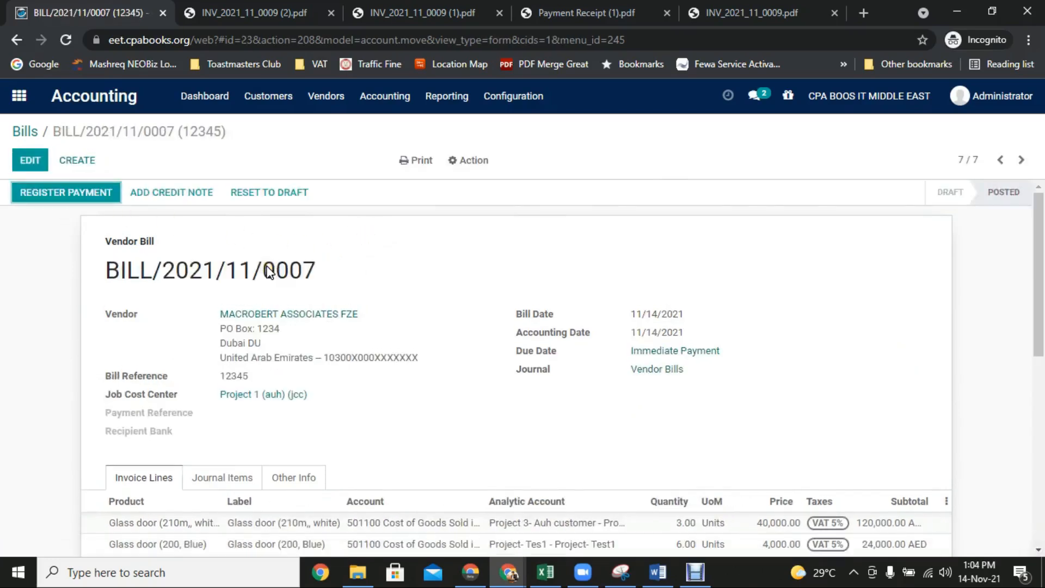
# Print the posted vendor bill and open the downloaded PDF.
pyautogui.click(420, 161)
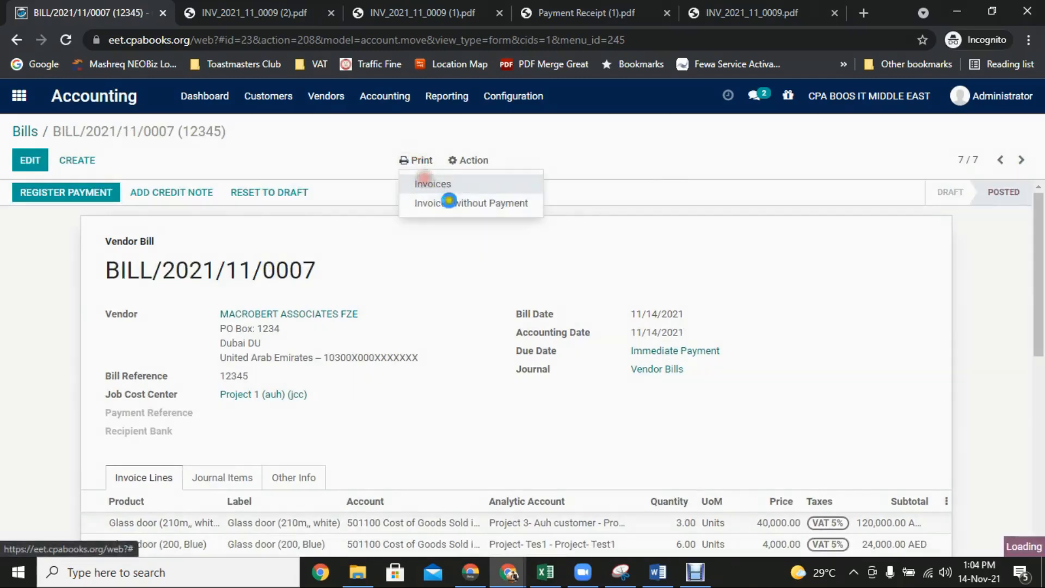
pyautogui.click(449, 209)
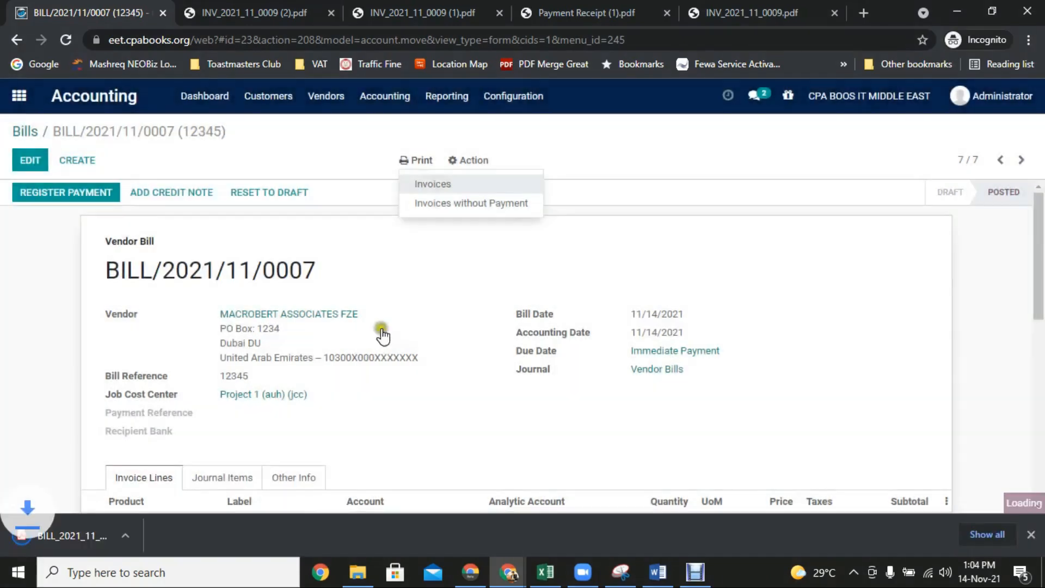
pyautogui.click(76, 549)
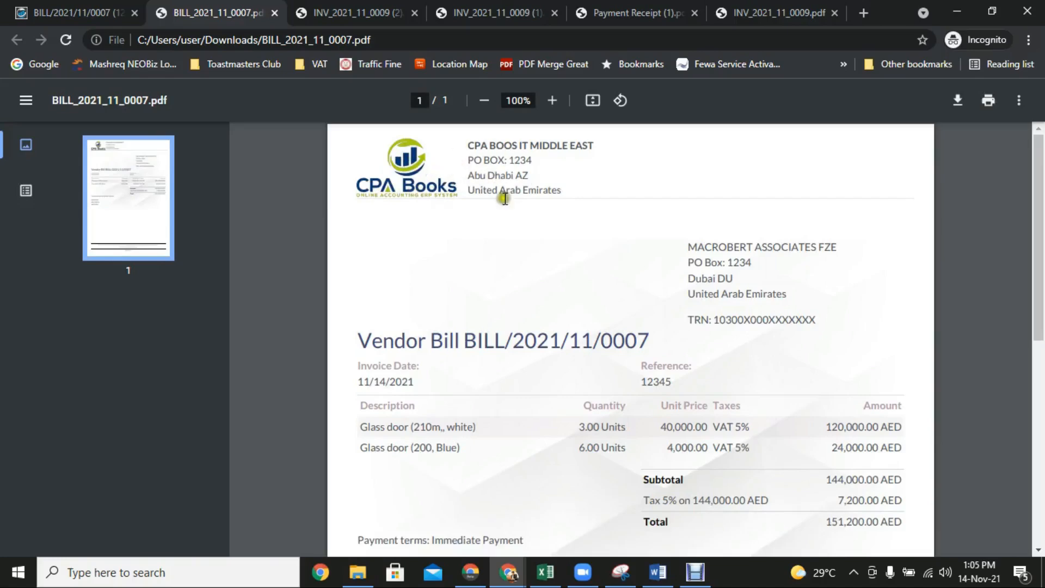
# Review the bill PDF's vendor details, bill number, line items, tax and total amounts, payment terms, and terms and conditions.
pyautogui.scroll(-2, 618, 246)
pyautogui.scroll(2, 604, 261)
pyautogui.moveTo(689, 255); pyautogui.dragTo(748, 316)
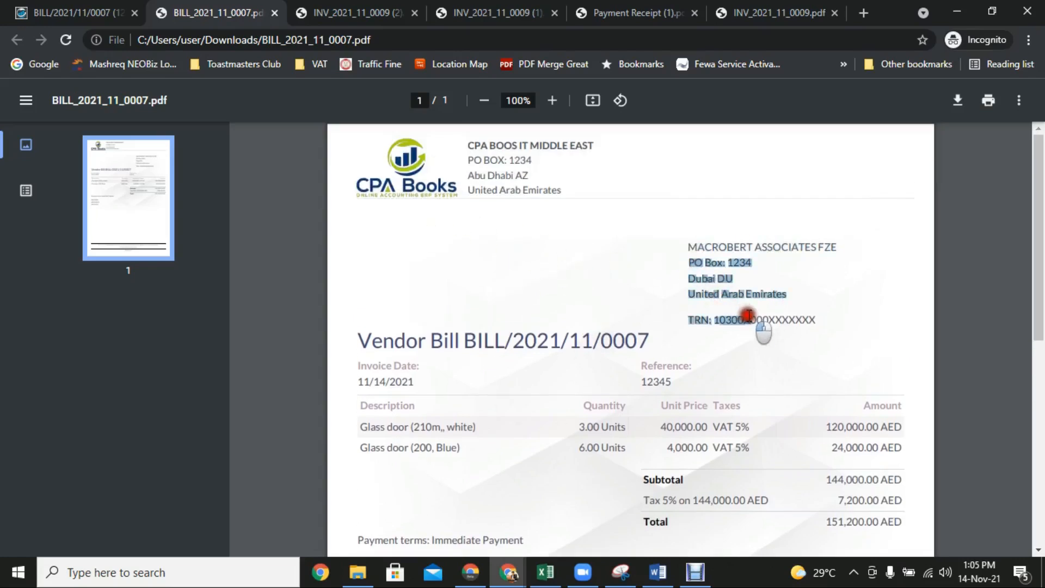
pyautogui.moveTo(406, 343); pyautogui.dragTo(661, 324)
pyautogui.click(661, 325)
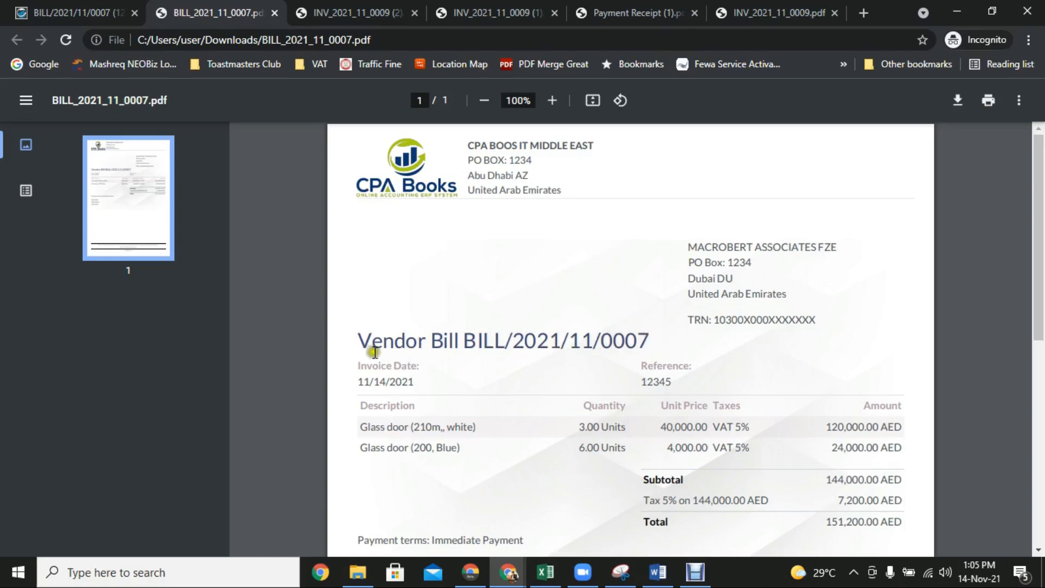
pyautogui.scroll(-1, 376, 355)
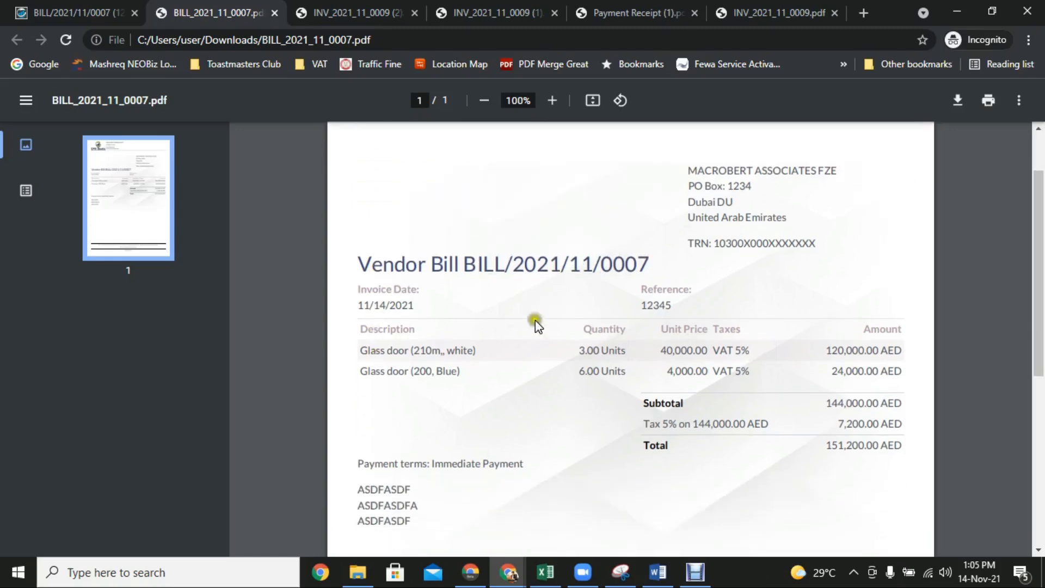
pyautogui.scroll(-4, 523, 439)
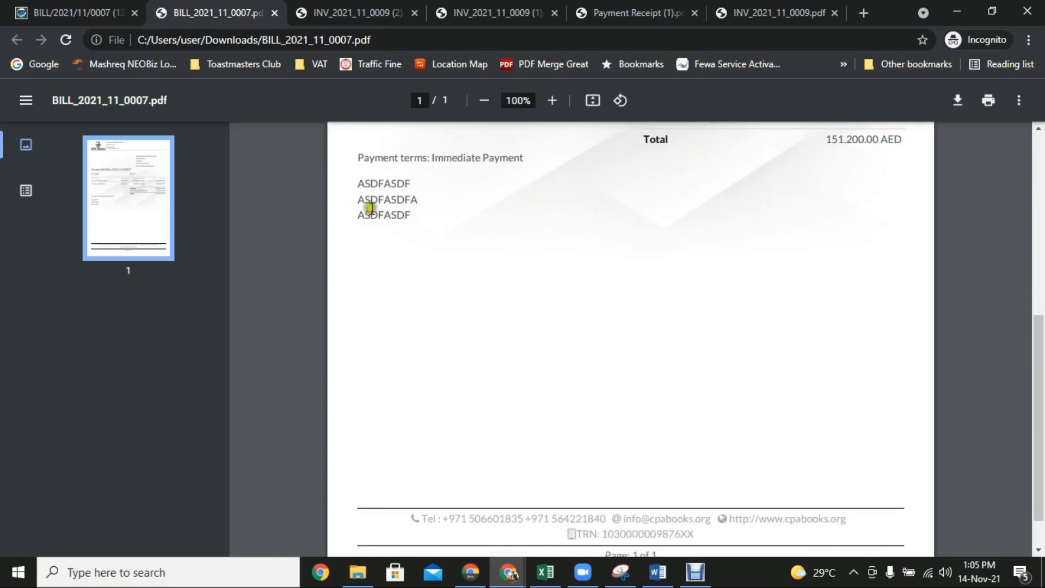
pyautogui.moveTo(364, 186); pyautogui.dragTo(402, 262)
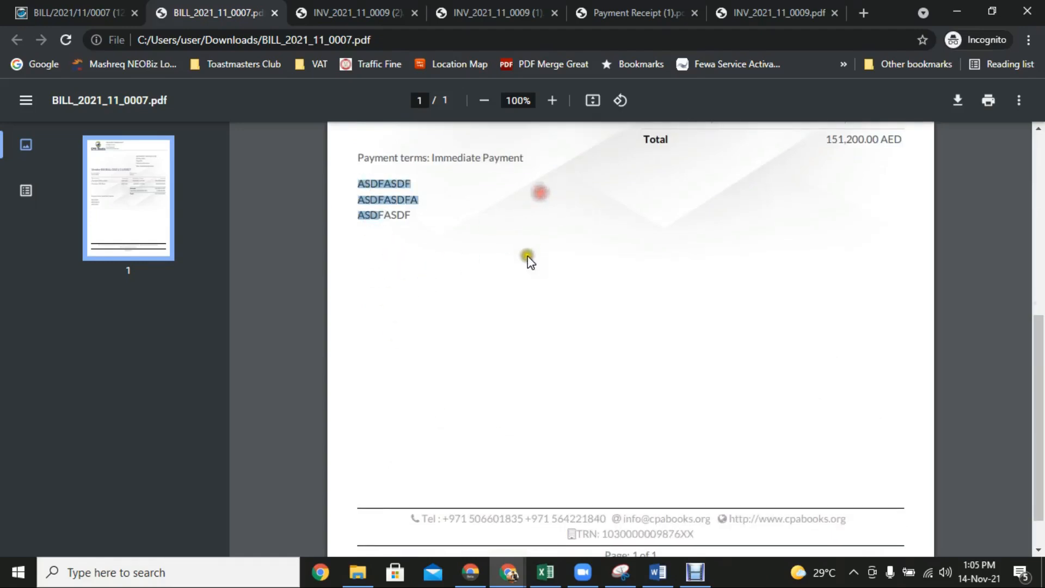
pyautogui.scroll(4, 529, 257)
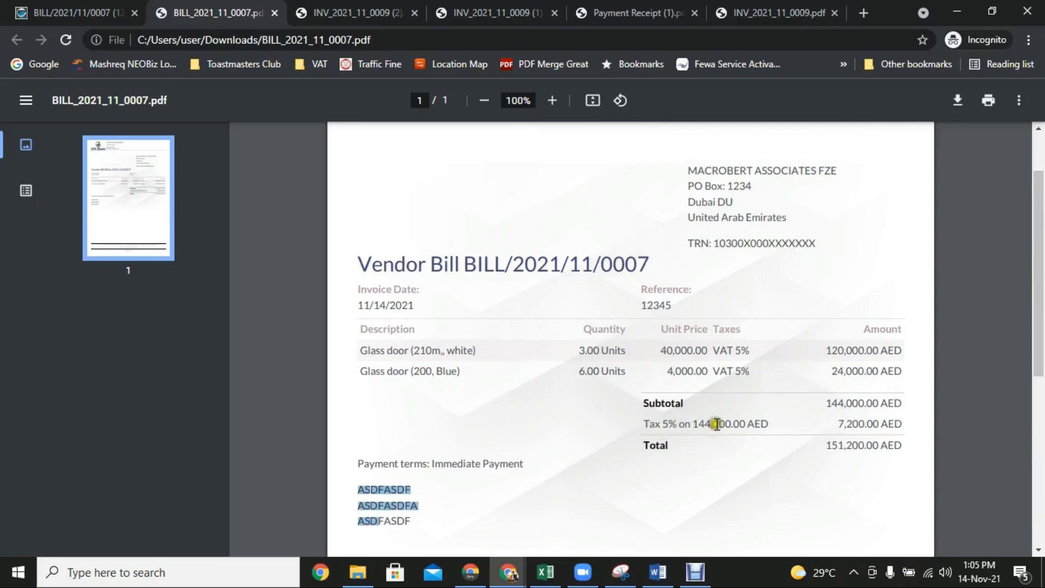
pyautogui.scroll(1, 725, 349)
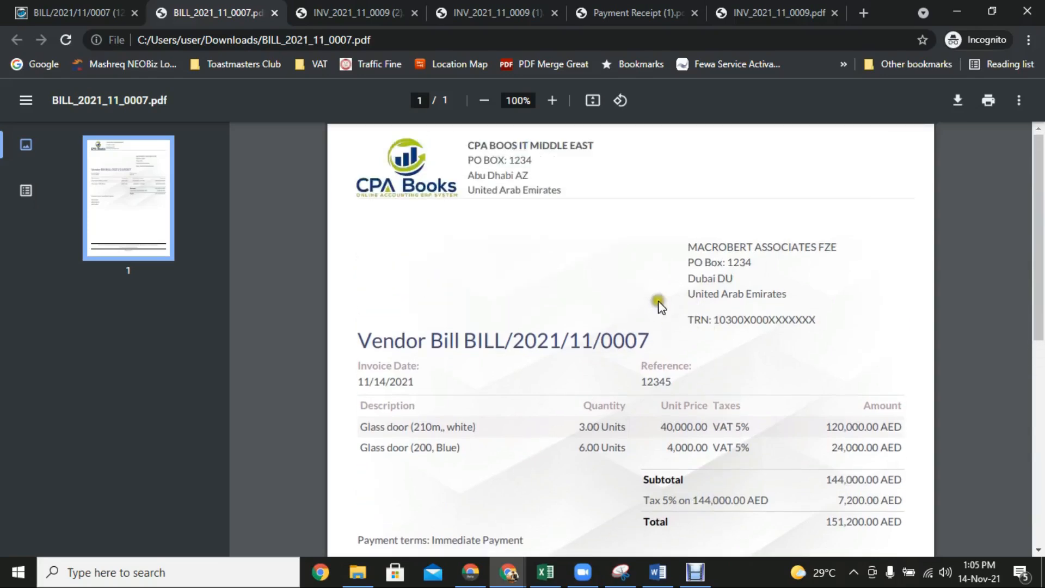
# Return from the PDF to the accounting application and open the list of customer invoices.
pyautogui.click(45, 1)
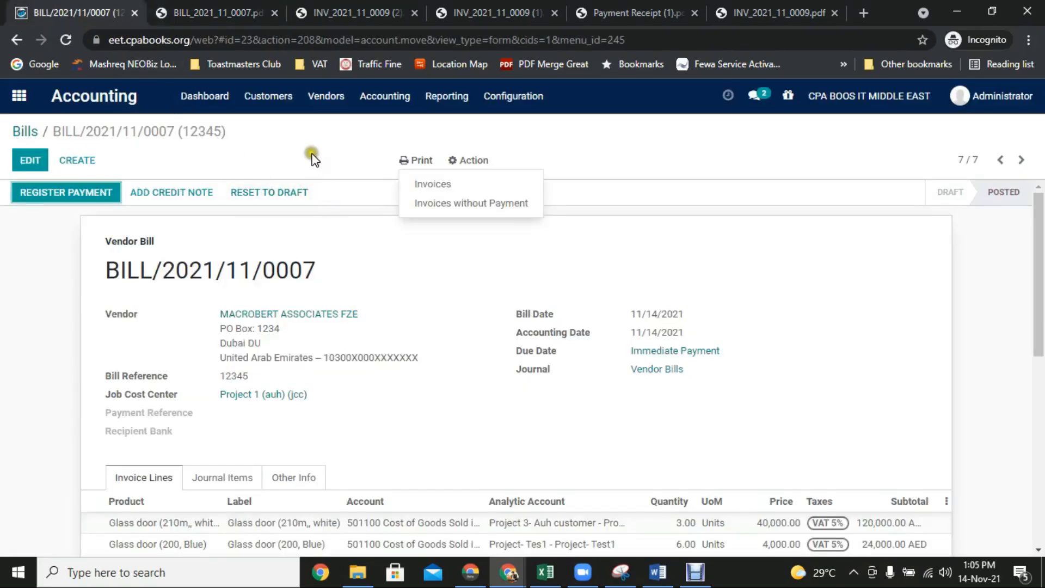
pyautogui.click(319, 97)
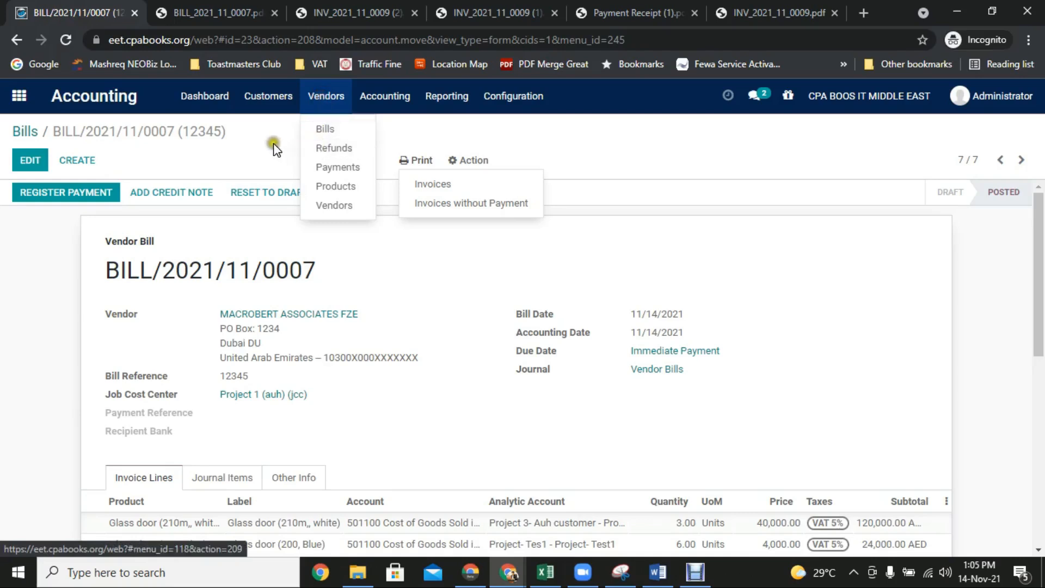
pyautogui.click(268, 104)
pyautogui.click(269, 104)
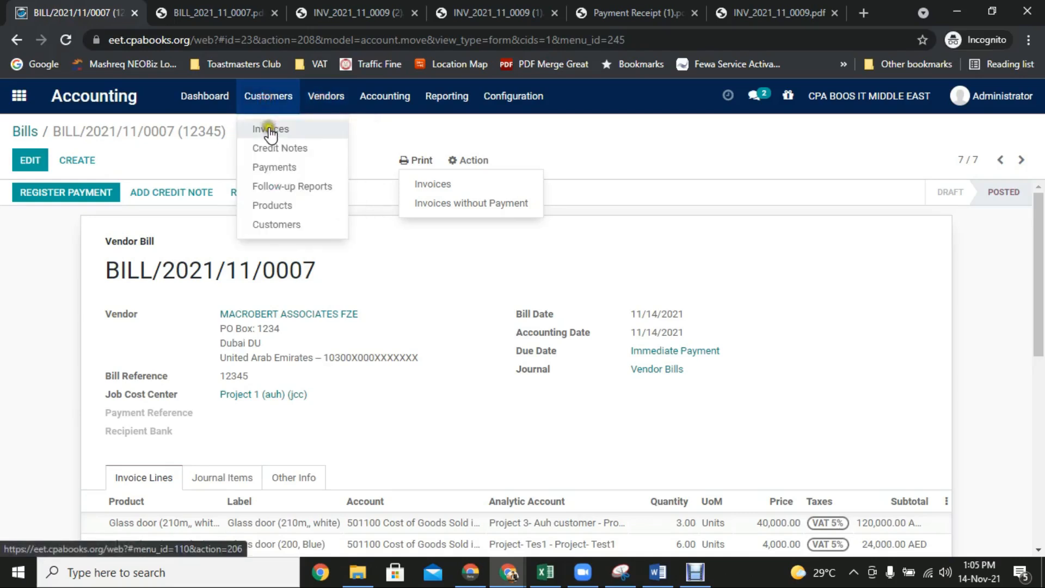
pyautogui.click(268, 127)
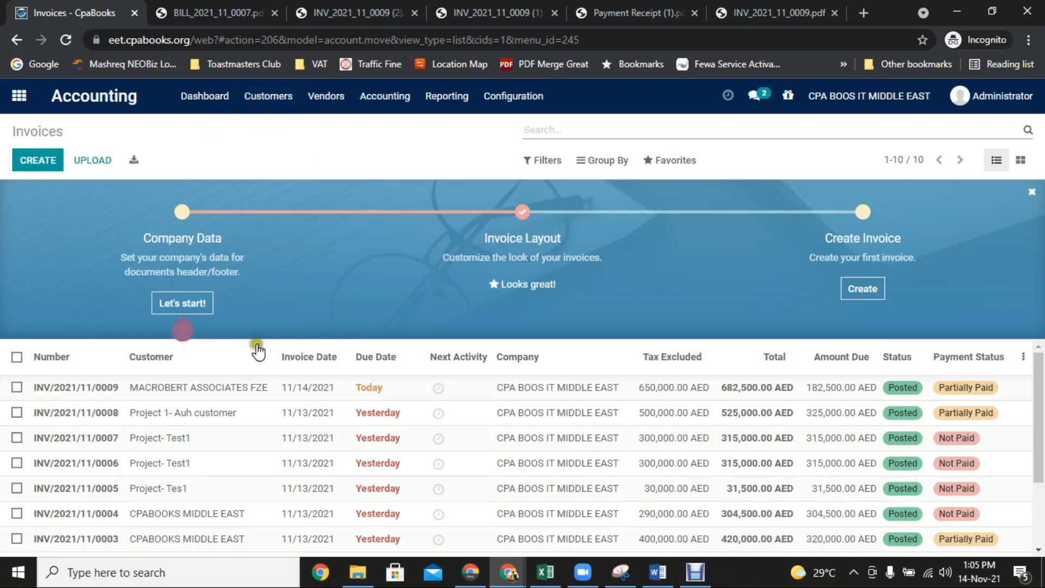
pyautogui.click(16, 387)
pyautogui.click(17, 412)
pyautogui.click(17, 387)
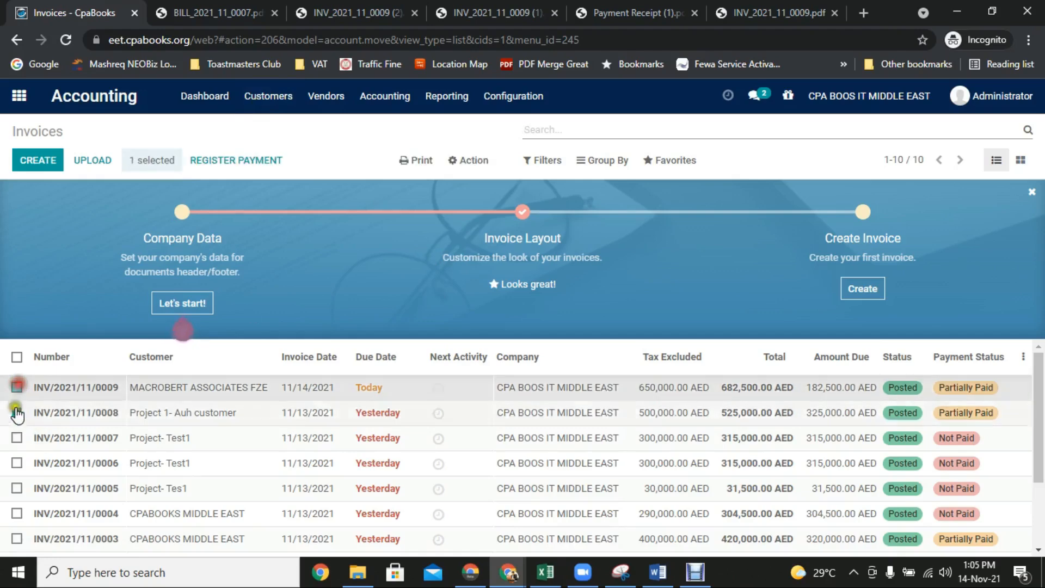
pyautogui.click(17, 412)
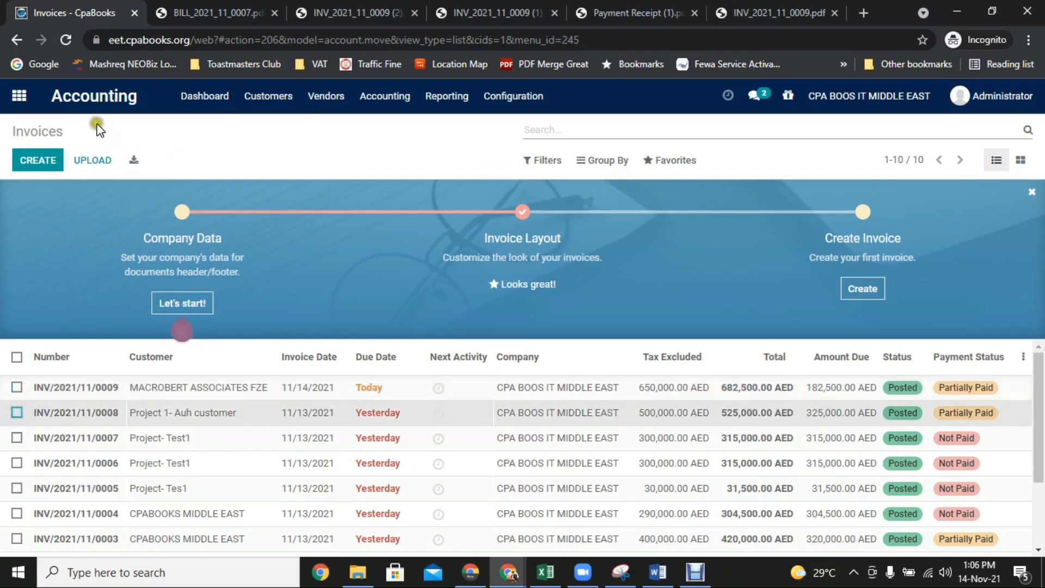
# Switch to the Sales app and create a new quotation for the customer MACROBERT ASSOCIATES FZE.
pyautogui.click(19, 96)
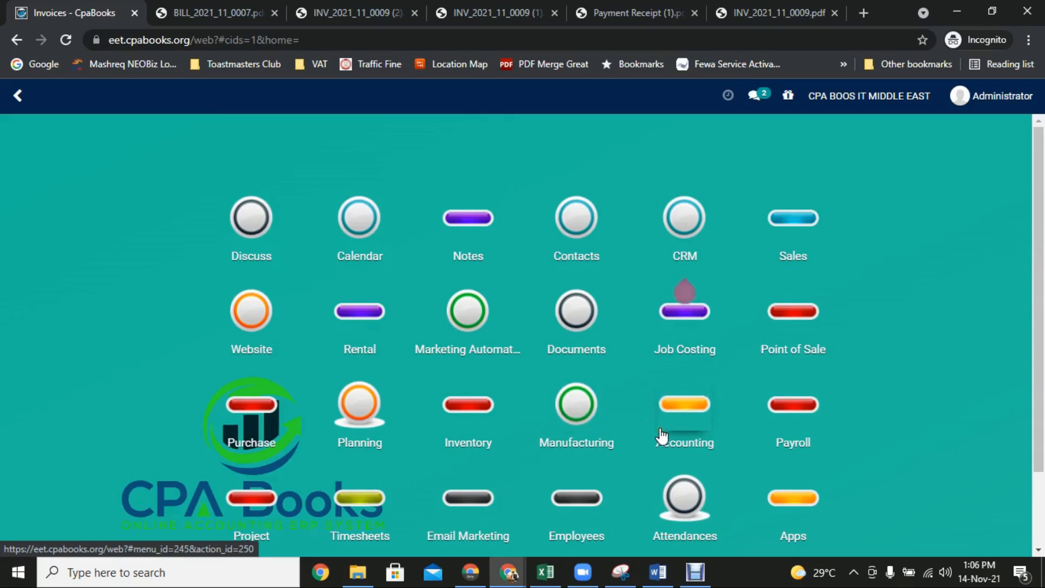
pyautogui.click(795, 225)
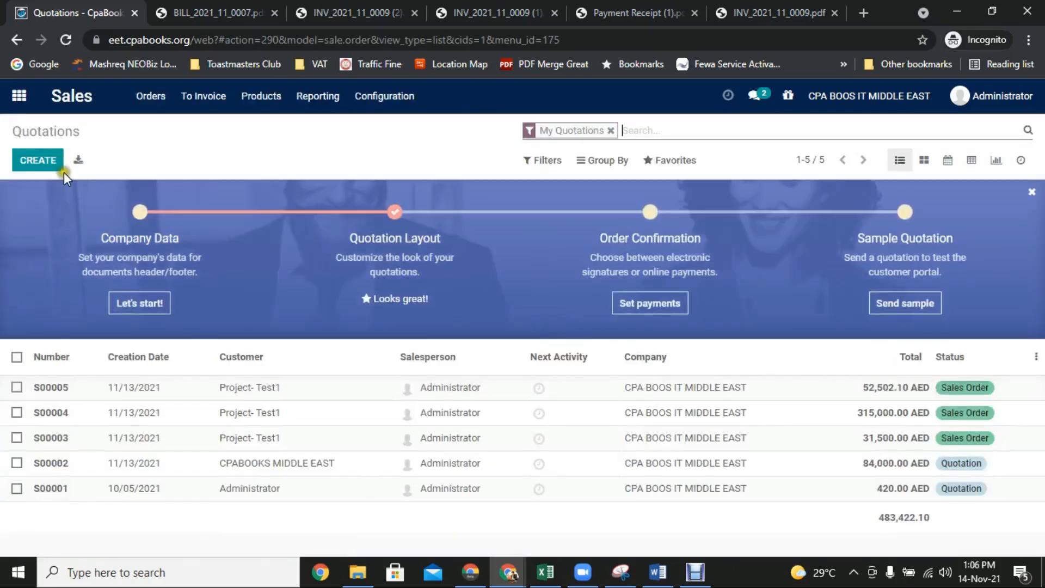
pyautogui.click(43, 159)
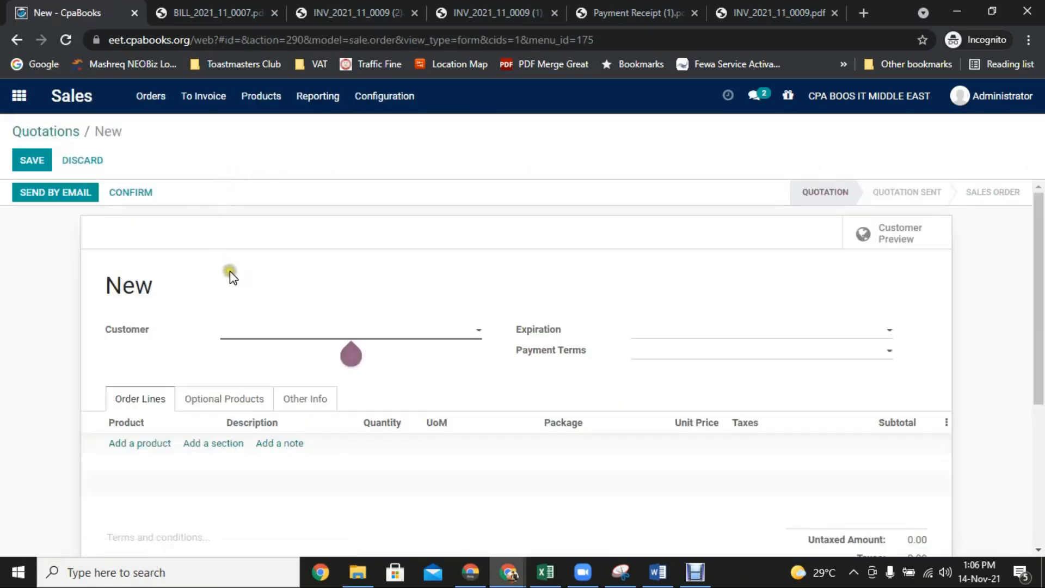
pyautogui.click(275, 332)
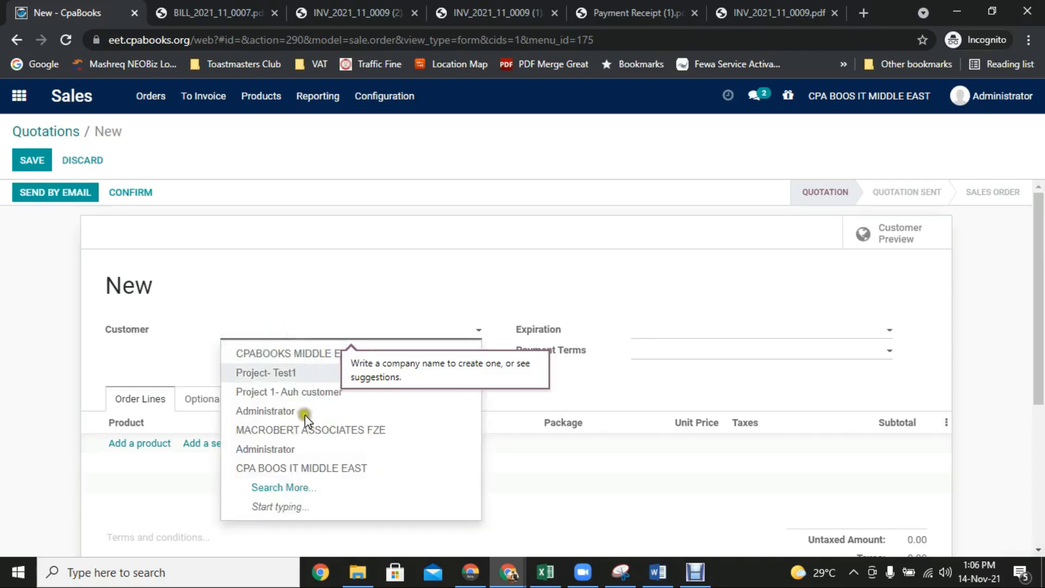
pyautogui.click(297, 432)
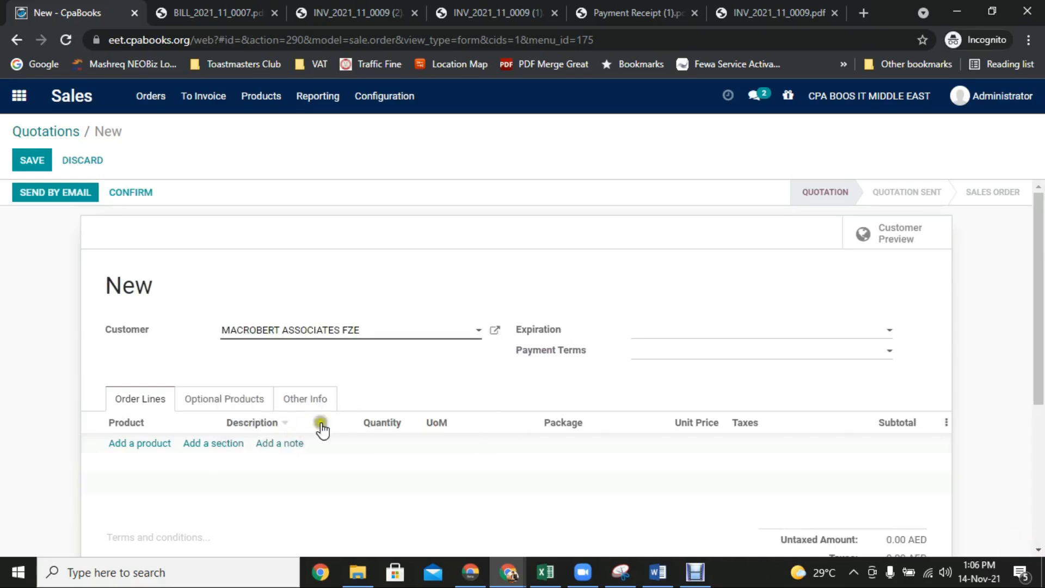
# Add an order line for Glass door (210m,, Blue) to the quotation with a quantity of 20.
pyautogui.click(146, 456)
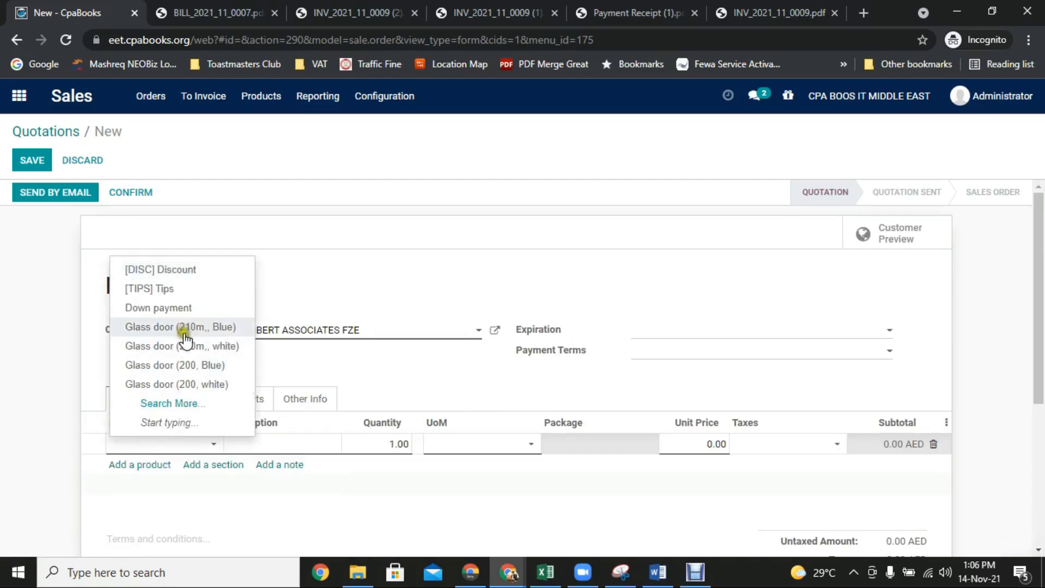
pyautogui.click(181, 326)
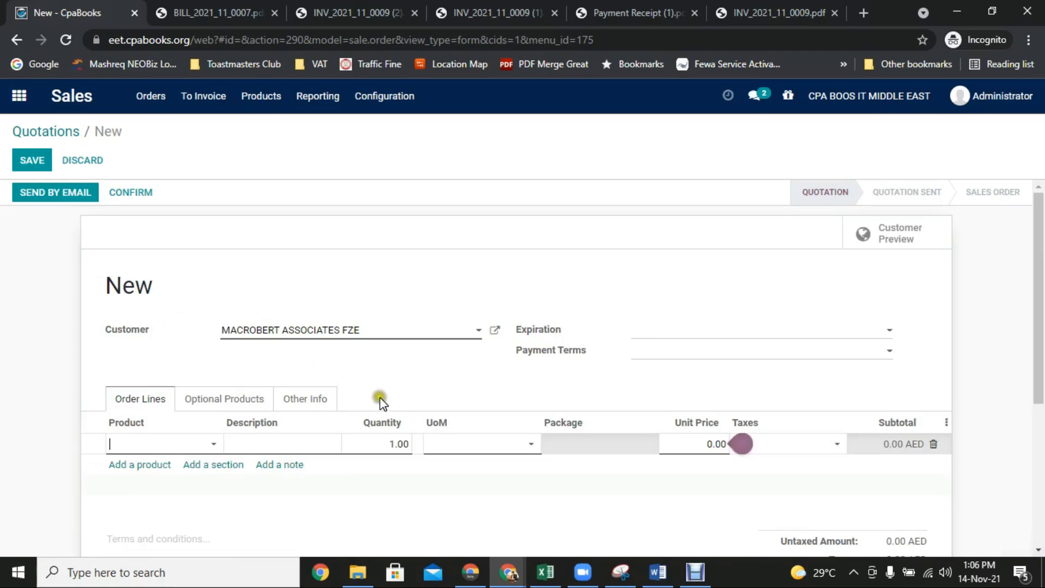
pyautogui.click(375, 444)
pyautogui.write('20')
pyautogui.press('Tab')
pyautogui.press('Tab')
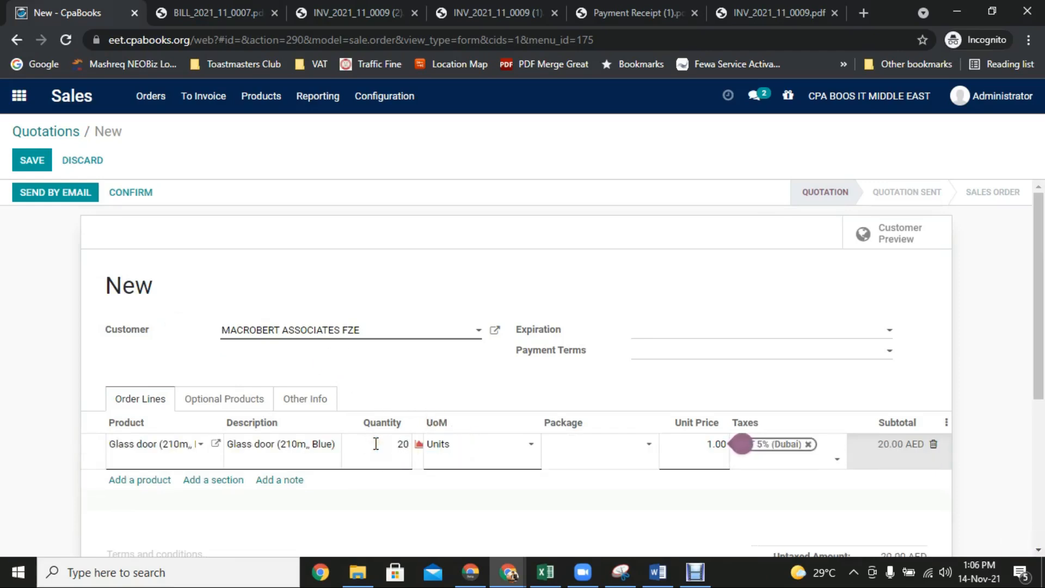
# Set the Glass door (210m,, Blue) order line's unit price to 3000.
pyautogui.click(576, 448)
pyautogui.click(652, 397)
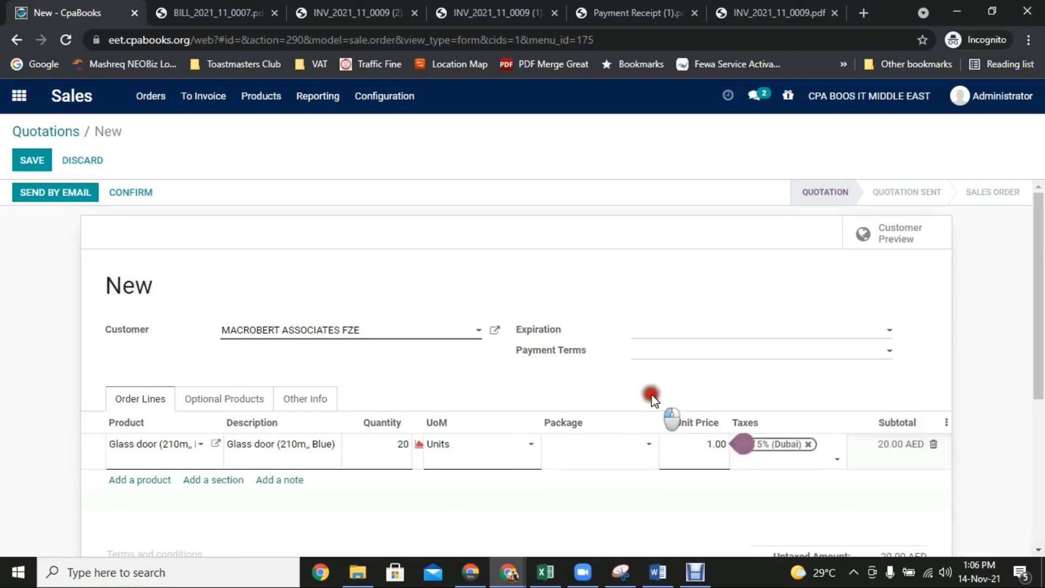
pyautogui.click(689, 445)
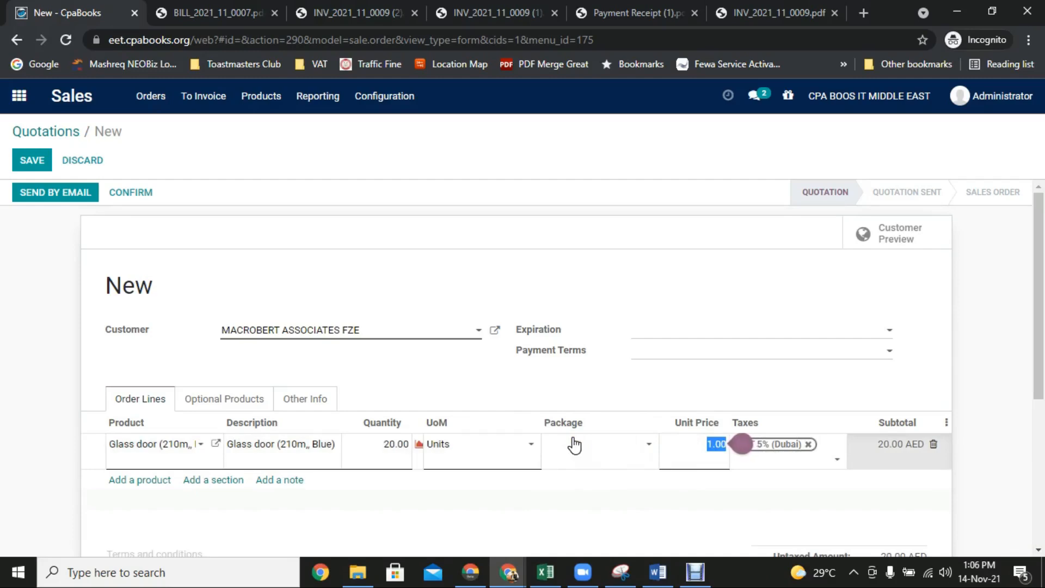
pyautogui.write('3000')
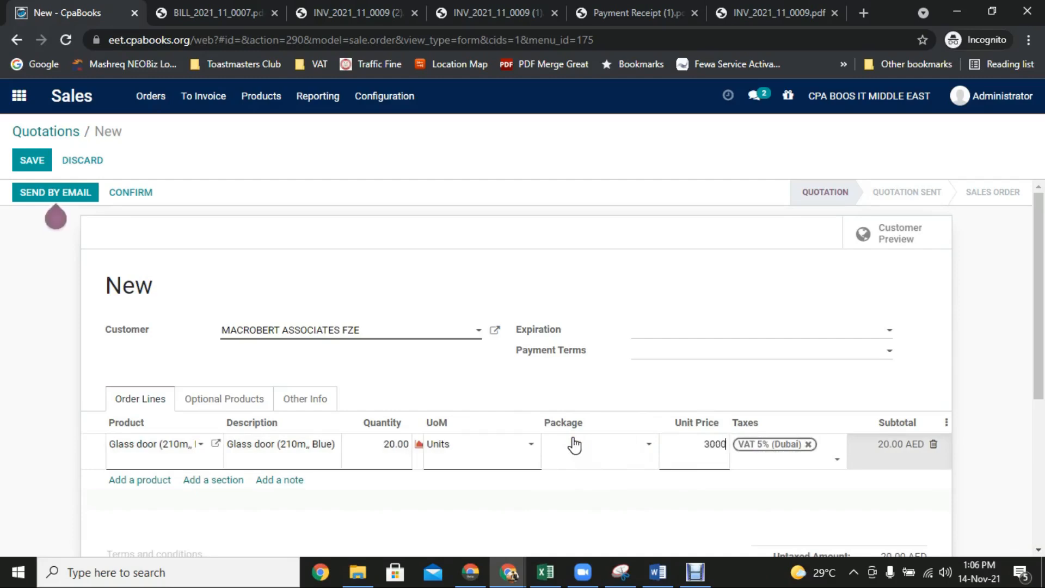
pyautogui.press('Tab')
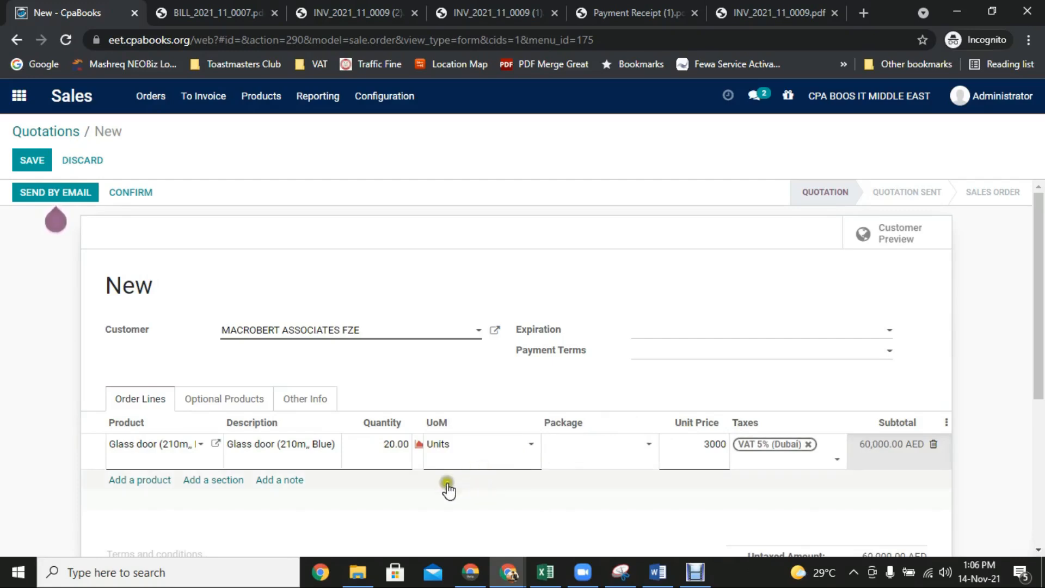
# Check the forecasted stock and availability for the Glass door (210m,, Blue) order line.
pyautogui.click(140, 479)
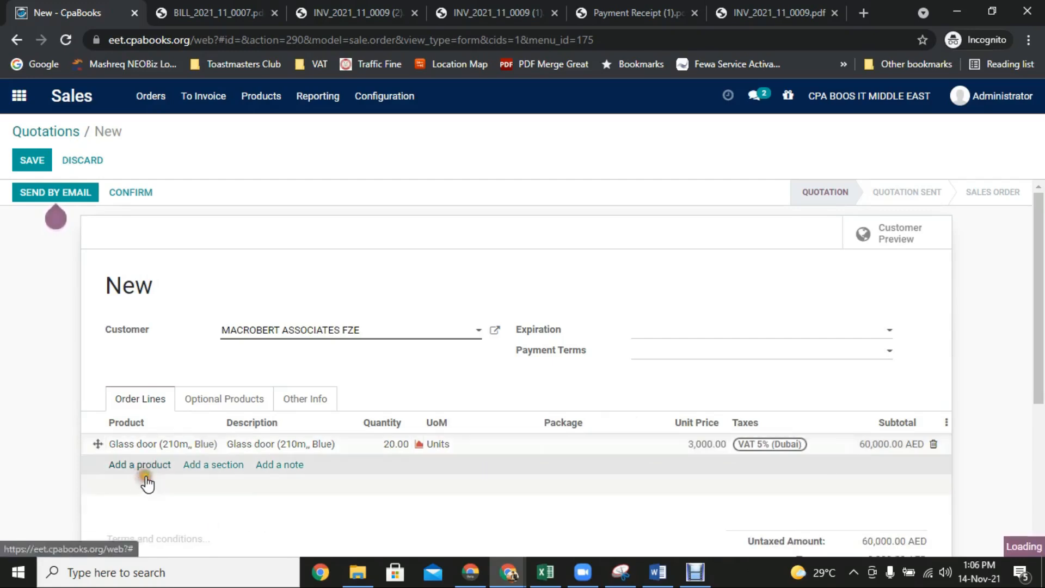
pyautogui.click(426, 449)
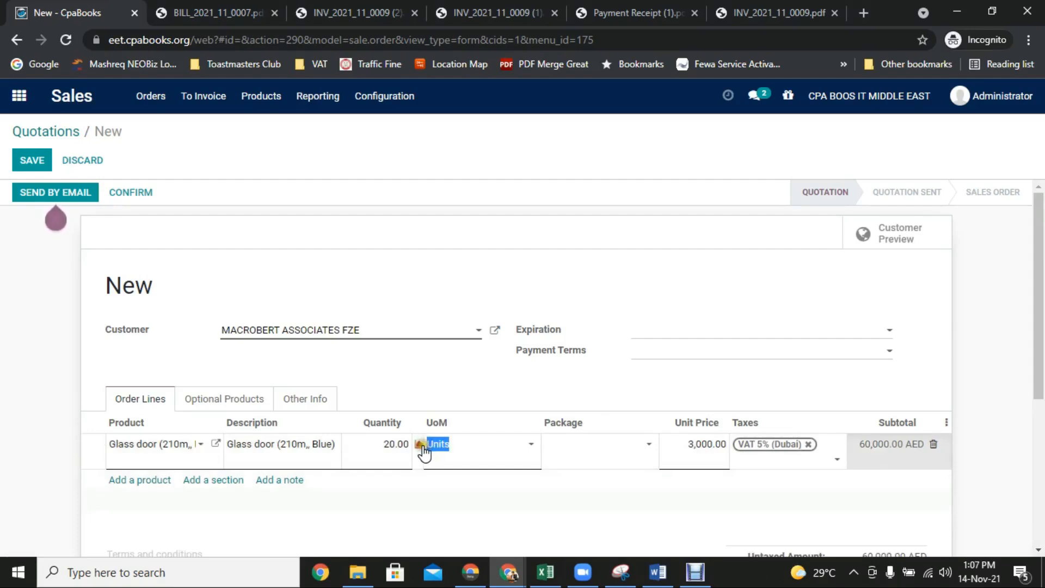
pyautogui.click(420, 444)
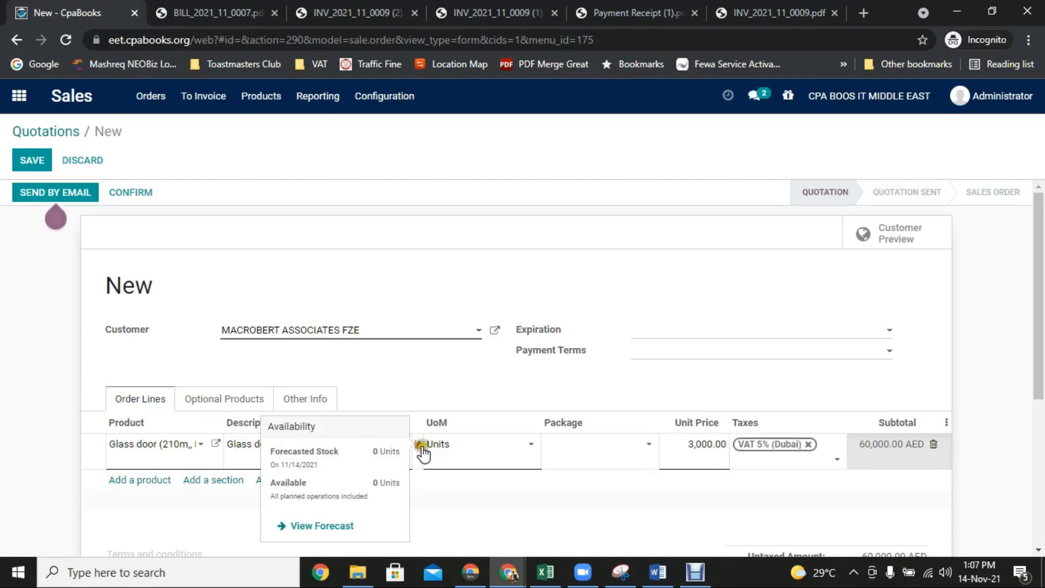
# Add an order line for Plander Box to the quotation and check the product's stock availability.
pyautogui.click(135, 481)
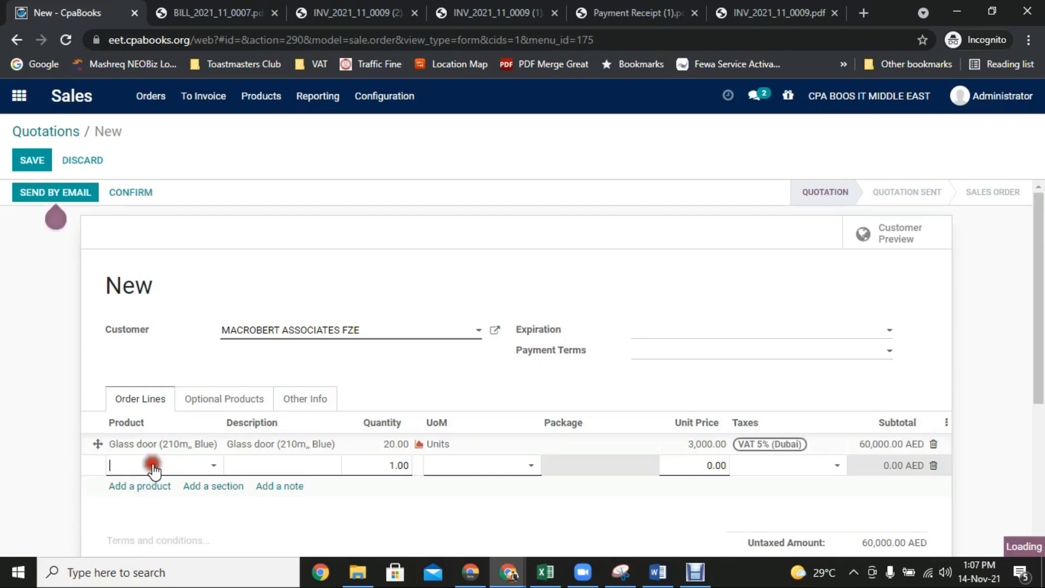
pyautogui.click(153, 466)
pyautogui.write('PIP')
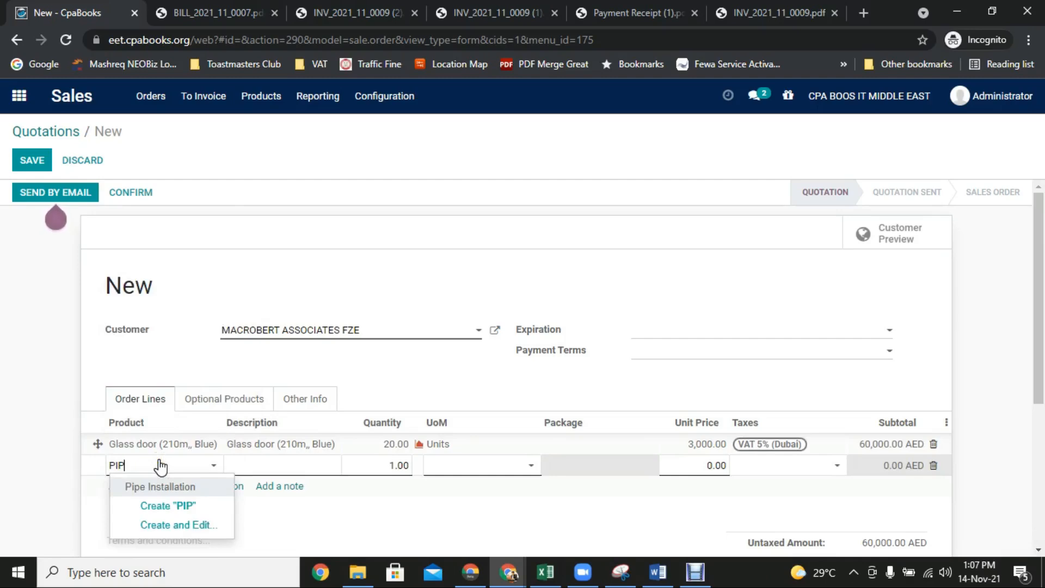
pyautogui.press('BackSpace')
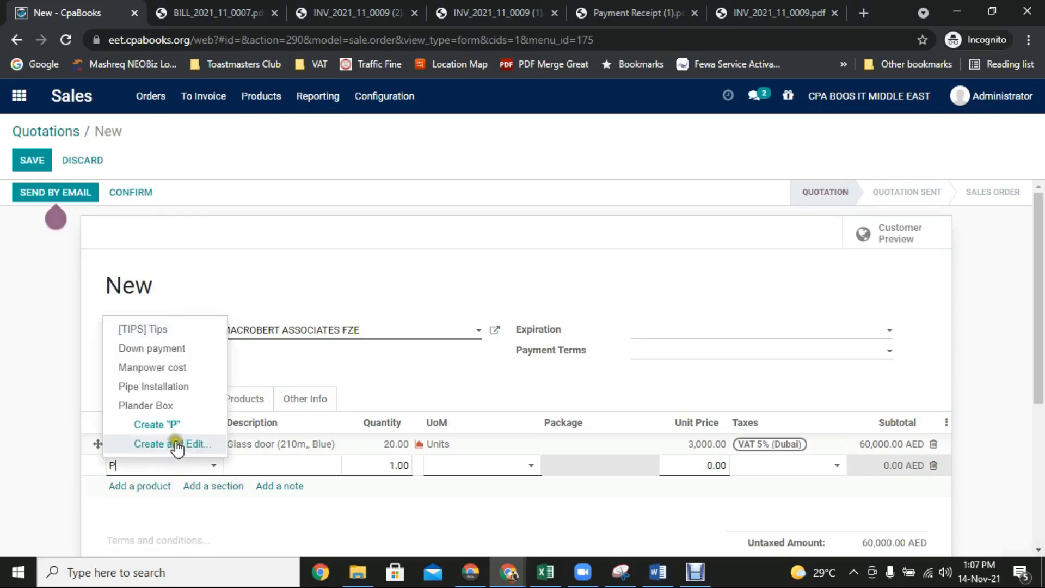
pyautogui.click(164, 408)
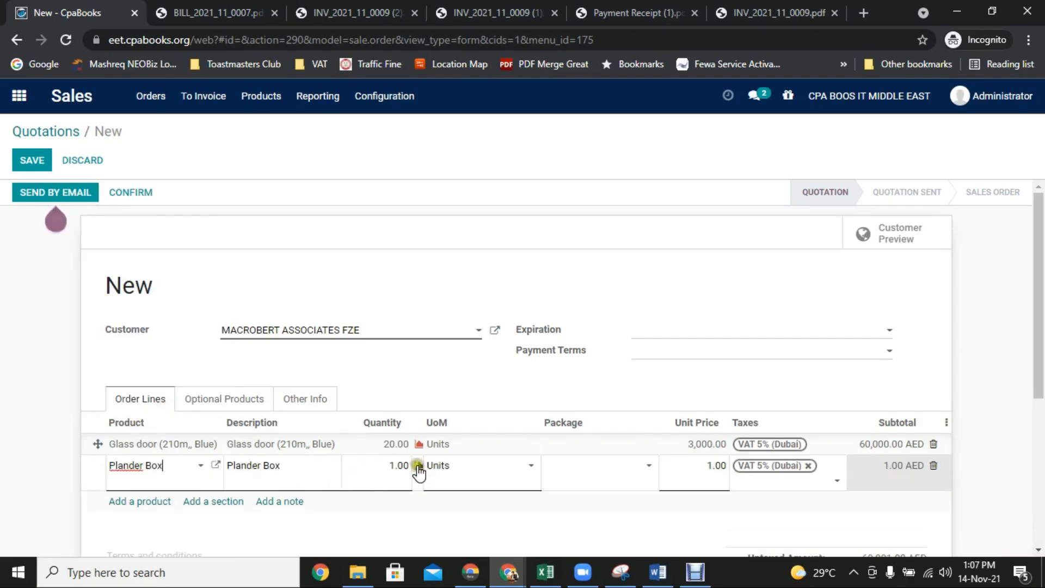
pyautogui.click(419, 468)
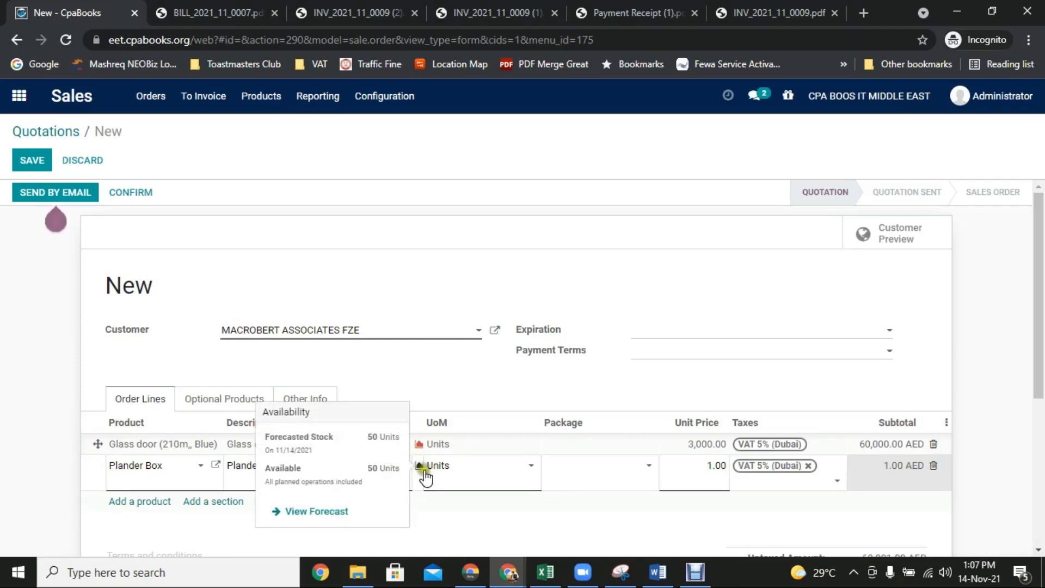
pyautogui.click(478, 467)
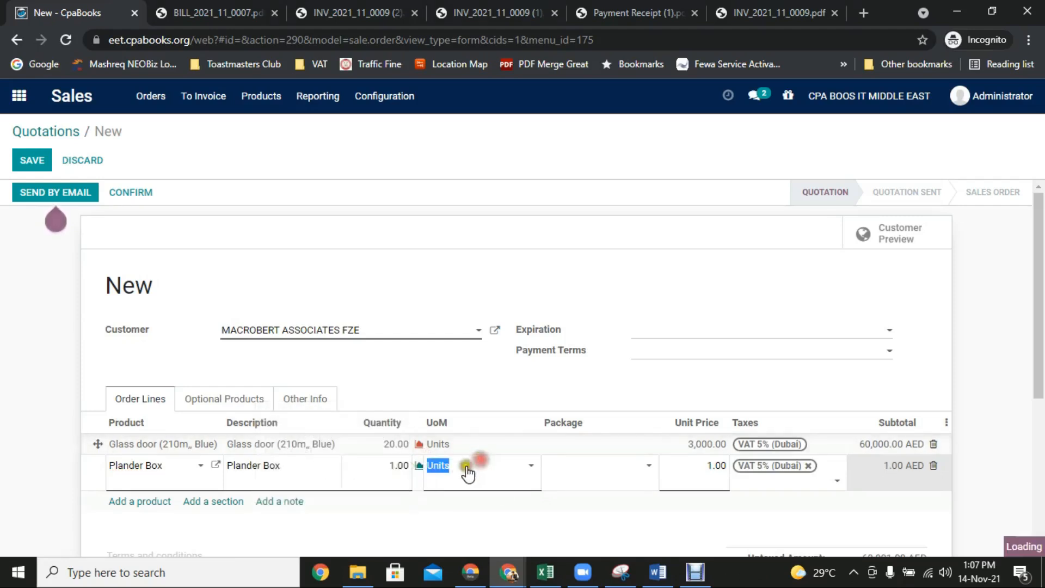
# Set the Plander Box line's quantity to 10 and unit price to 60000, and save the quotation.
pyautogui.click(392, 467)
pyautogui.write('10')
pyautogui.press('Tab')
pyautogui.press('Tab')
pyautogui.press('Tab')
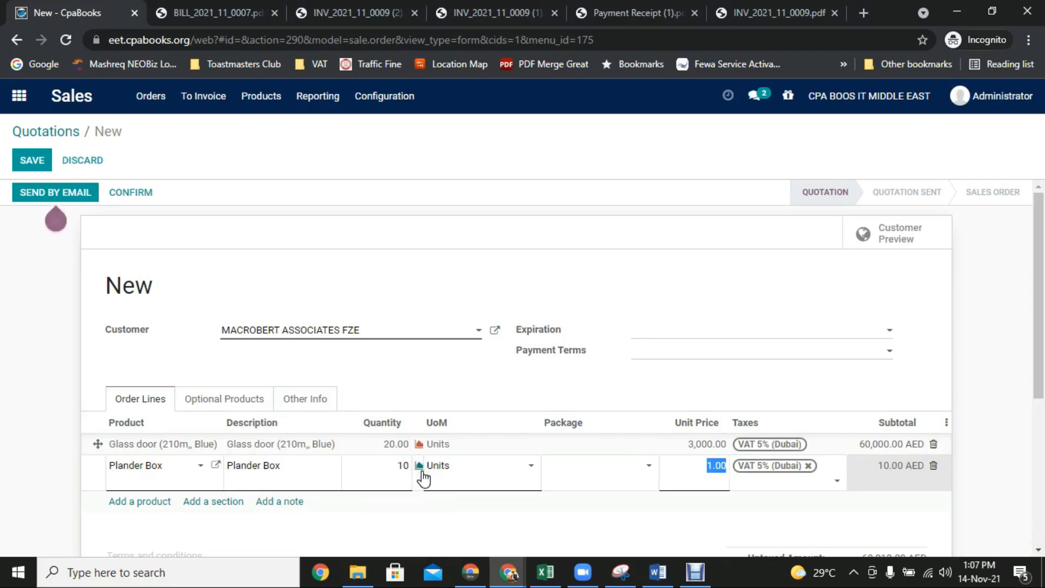
pyautogui.write('60000')
pyautogui.click(453, 447)
pyautogui.scroll(-1, 488, 454)
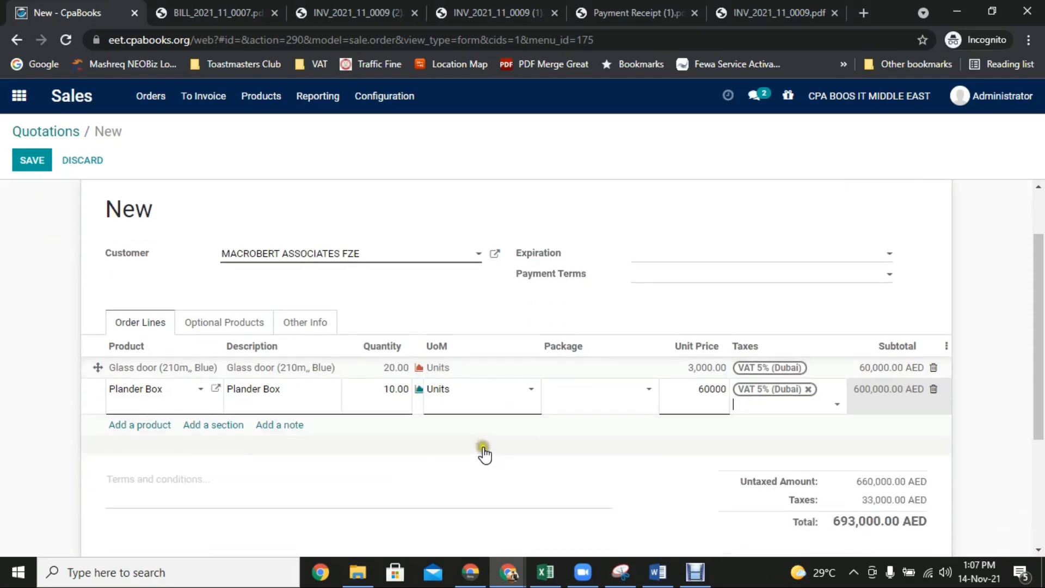
pyautogui.scroll(1, 482, 452)
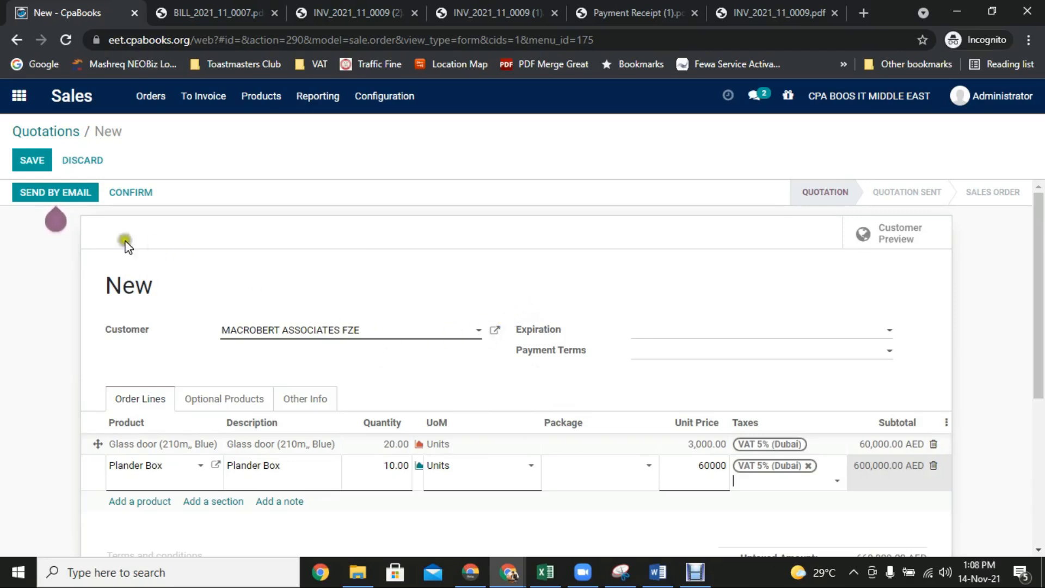
pyautogui.click(38, 161)
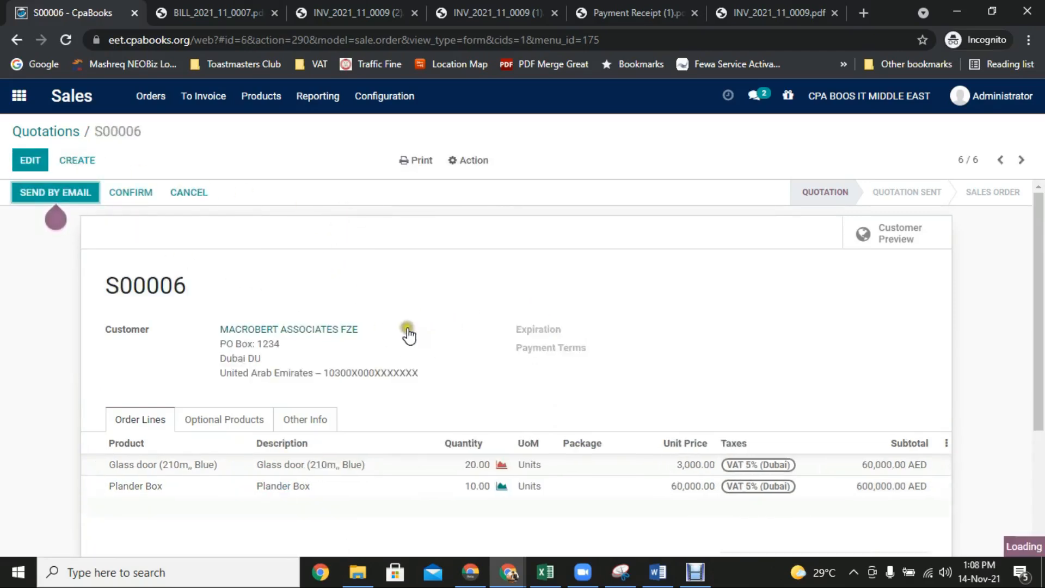
# Print the saved quotation using the Quotation / Order report and open the downloaded PDF.
pyautogui.click(407, 161)
pyautogui.click(416, 184)
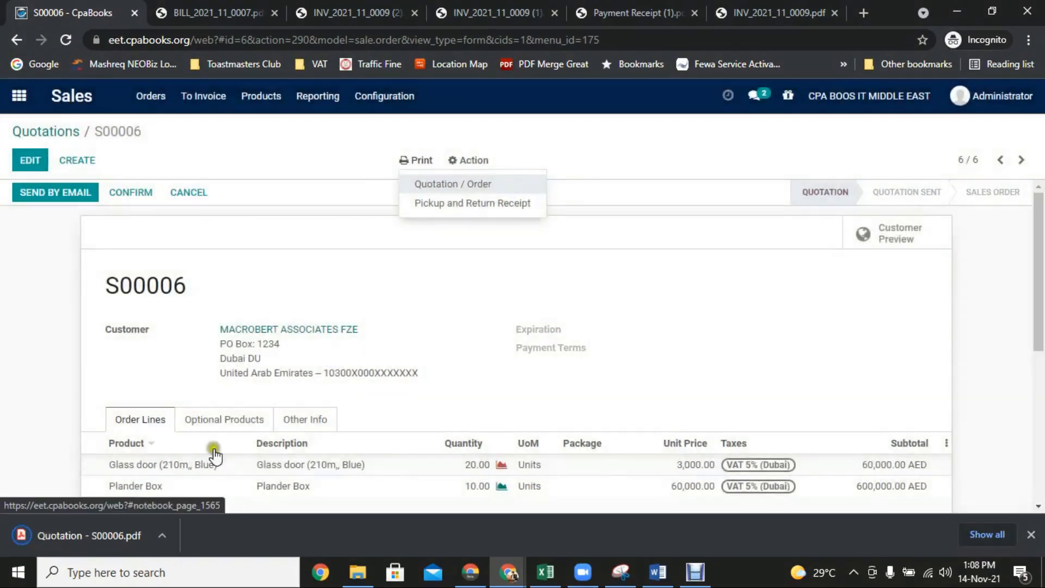
pyautogui.click(77, 528)
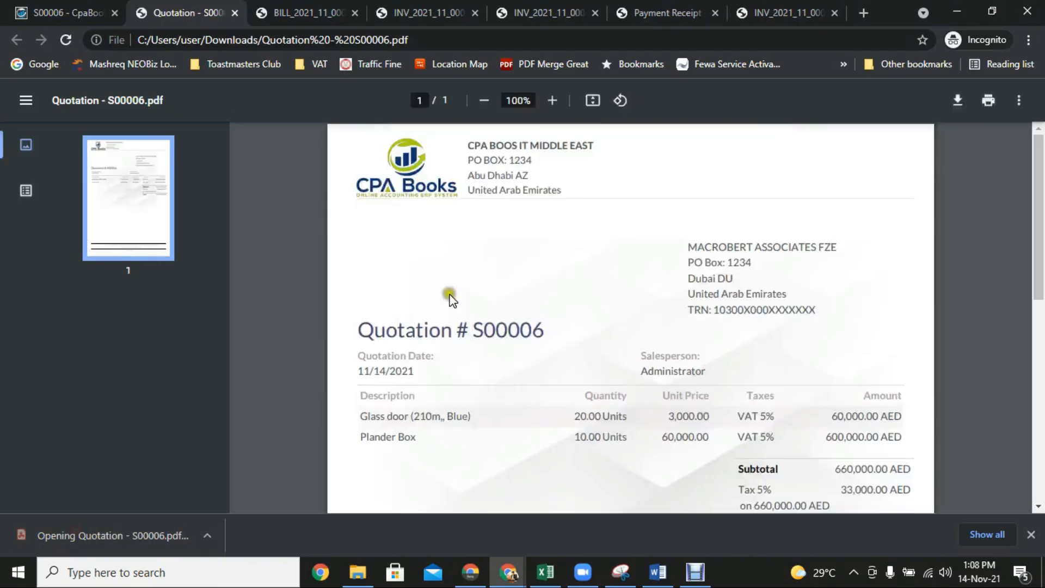
# Review the quotation PDF's number, customer details, product lines, taxes and total amounts.
pyautogui.moveTo(364, 342); pyautogui.dragTo(553, 333)
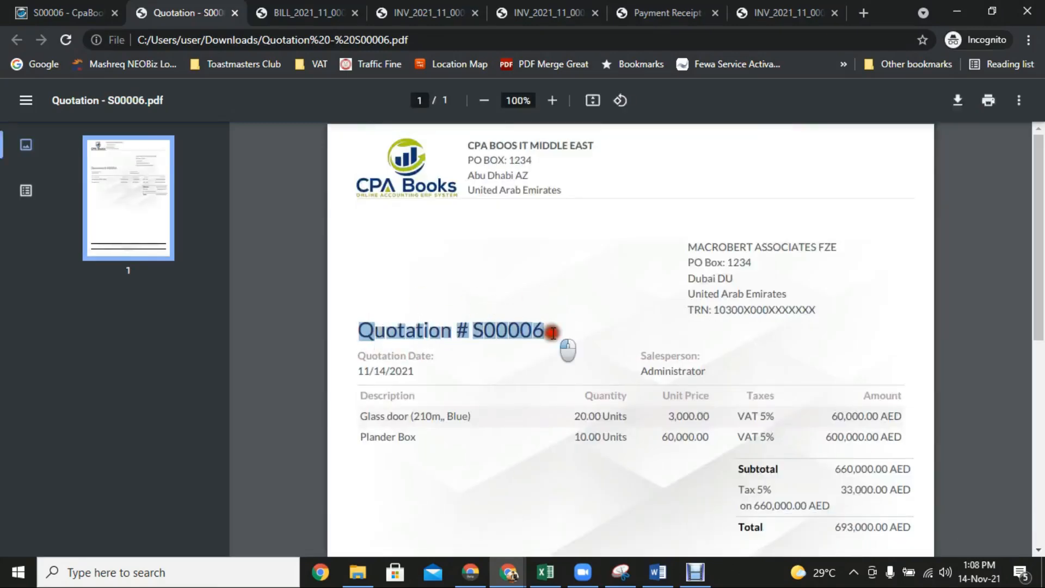
pyautogui.click(553, 333)
pyautogui.moveTo(688, 247); pyautogui.dragTo(746, 248)
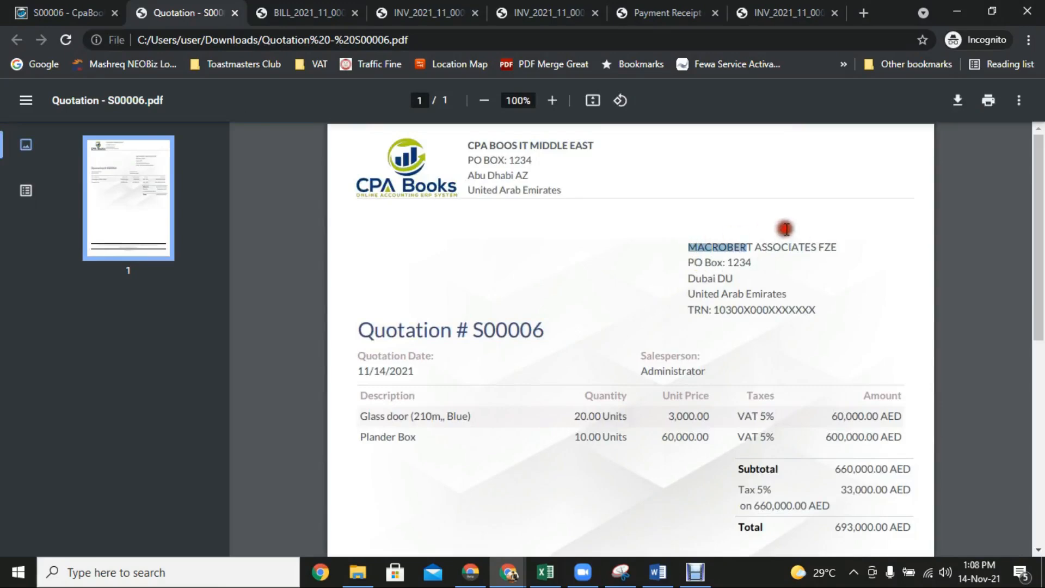
pyautogui.click(722, 279)
pyautogui.moveTo(473, 416); pyautogui.dragTo(396, 438)
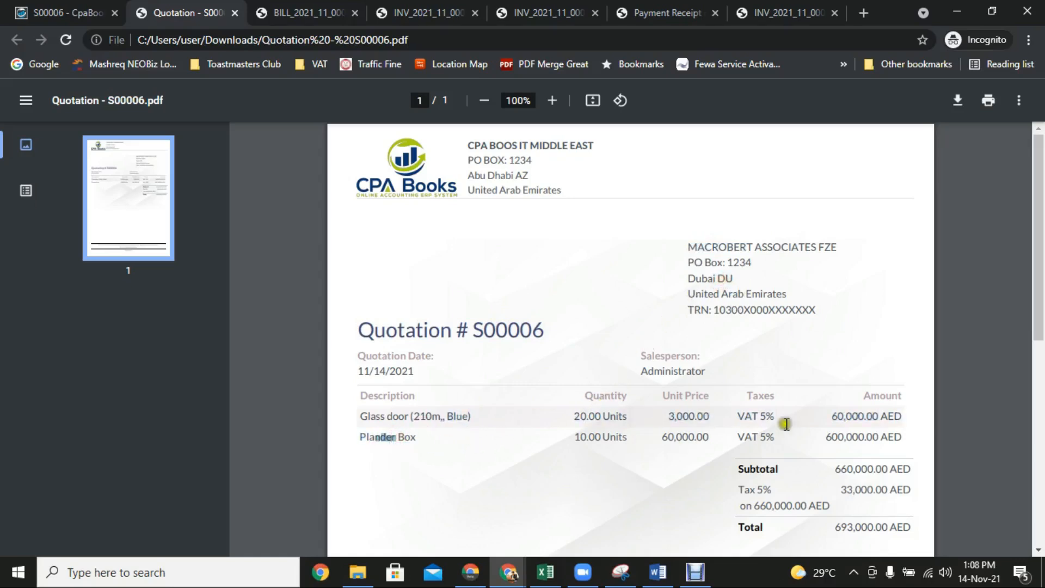
pyautogui.scroll(-1, 806, 436)
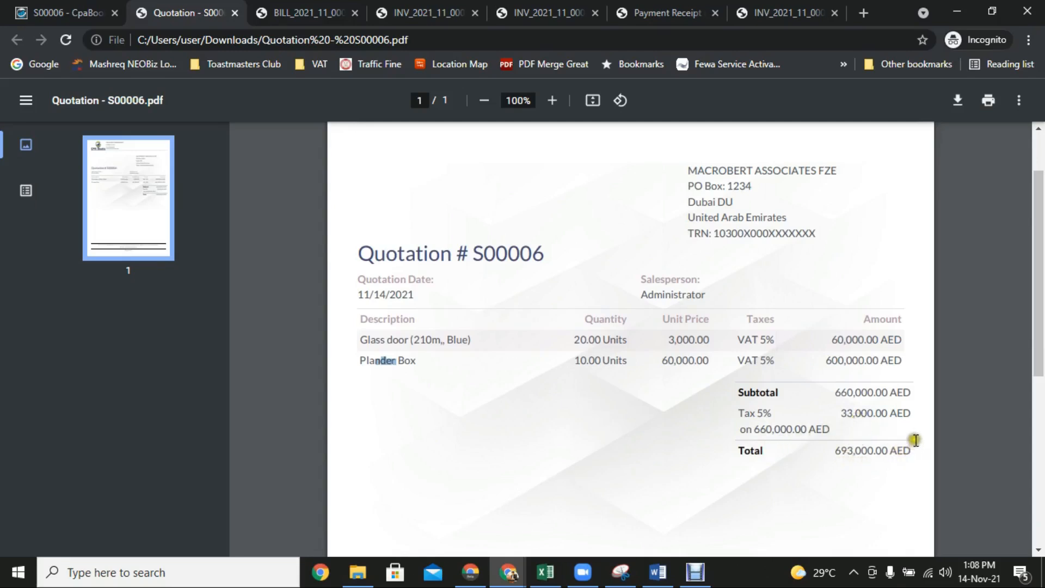
pyautogui.scroll(1, 916, 441)
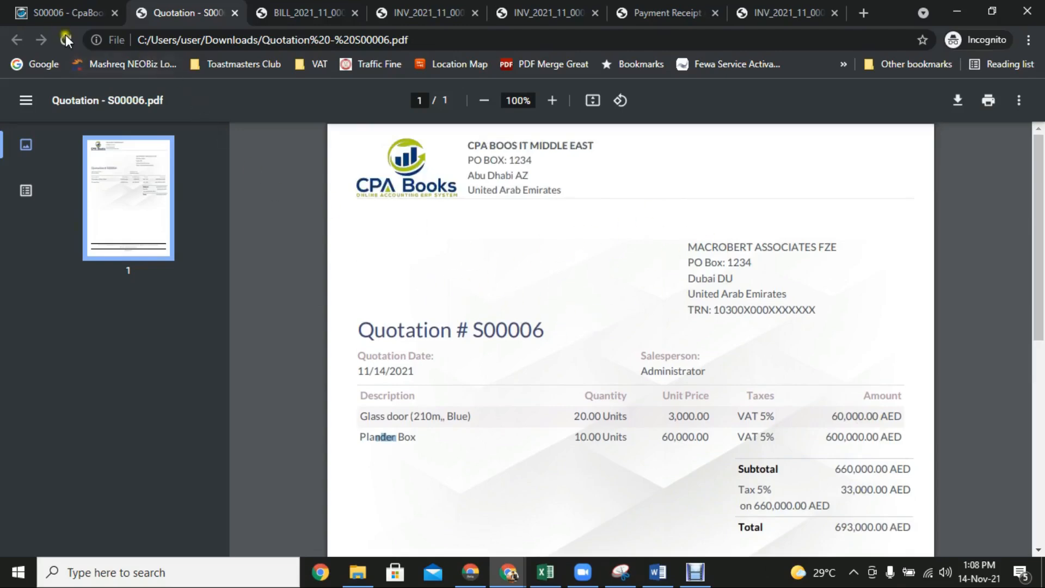
# Return from the PDF to the quotation in the Sales app and try to confirm it.
pyautogui.click(51, 11)
pyautogui.click(407, 219)
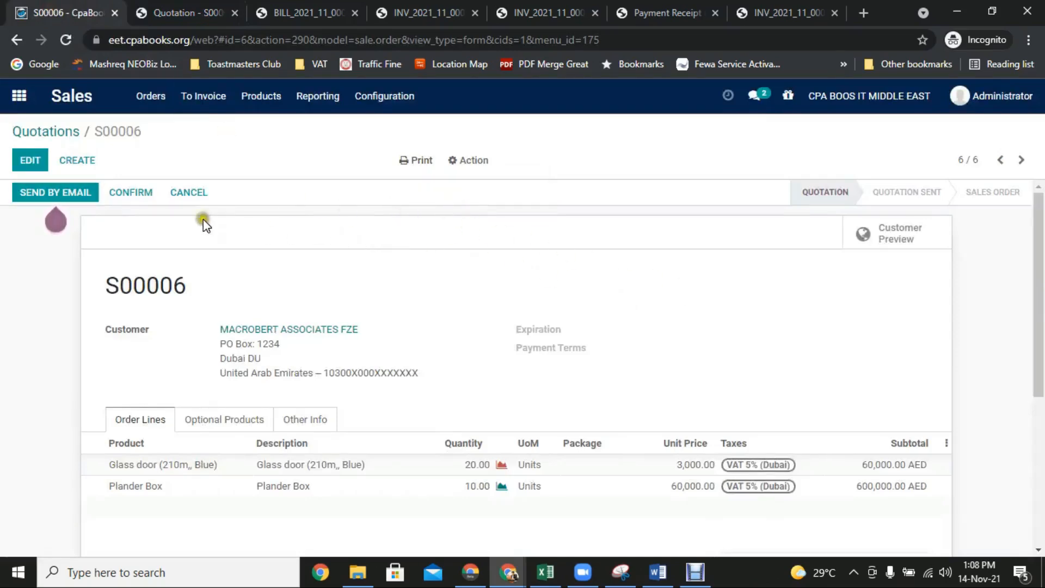
pyautogui.click(127, 196)
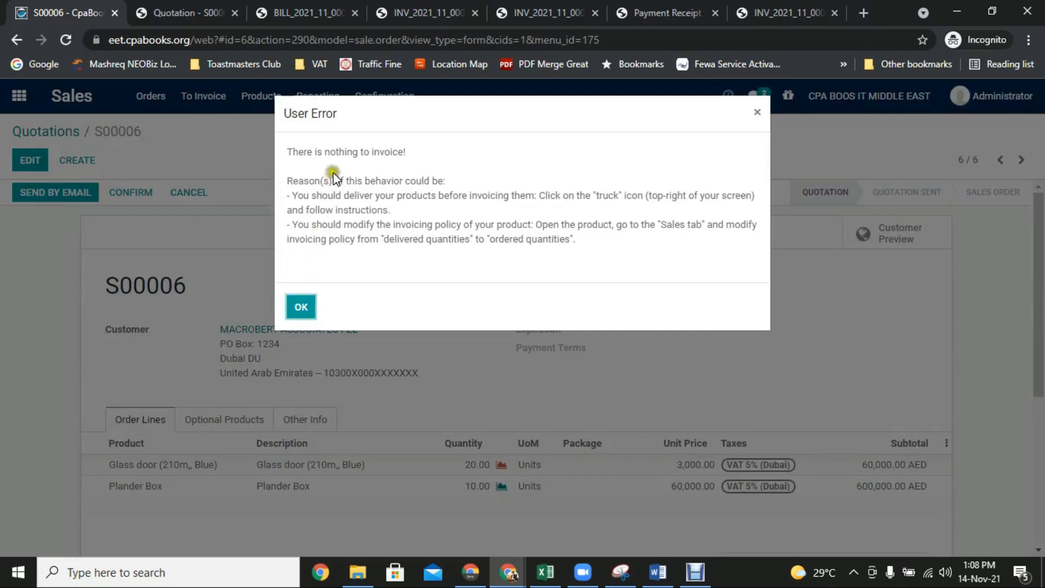
pyautogui.click(300, 306)
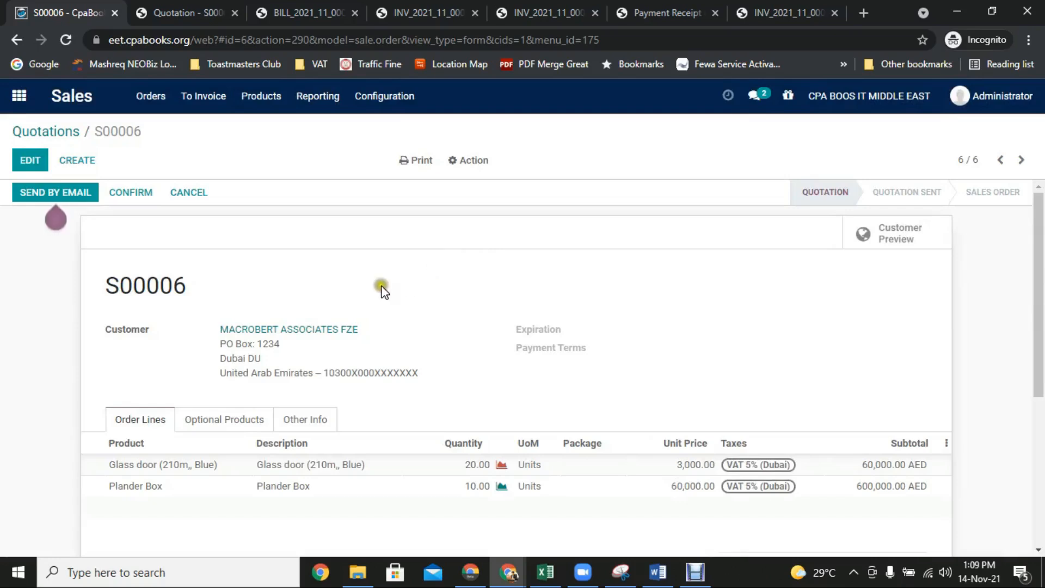
# Look through the quotation's order lines and totals, and try again to confirm the quotation.
pyautogui.scroll(-5, 304, 287)
pyautogui.scroll(3, 289, 291)
pyautogui.scroll(2, 294, 294)
pyautogui.scroll(-1, 266, 301)
pyautogui.scroll(-3, 265, 301)
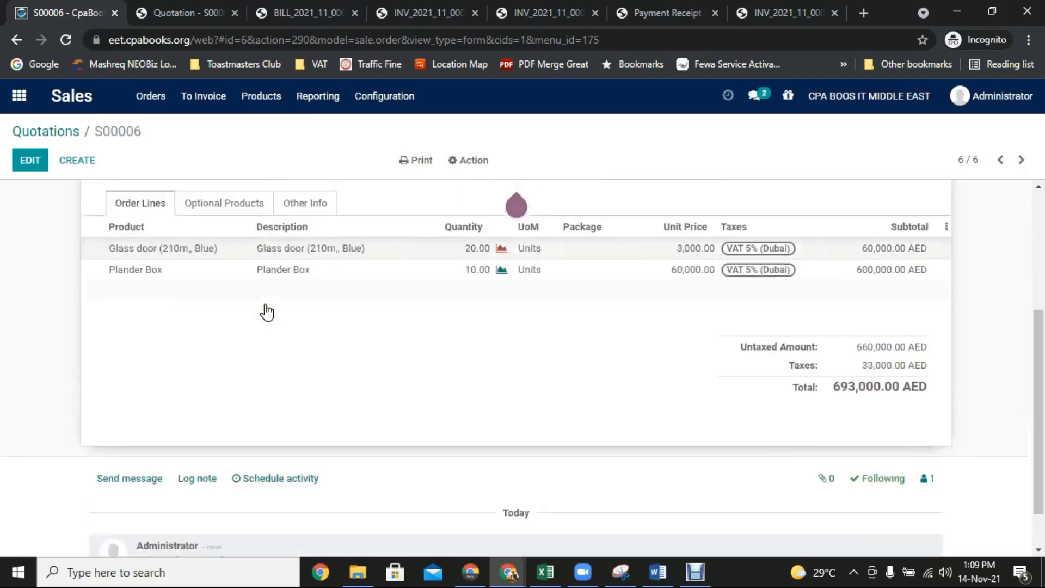
pyautogui.scroll(5, 264, 308)
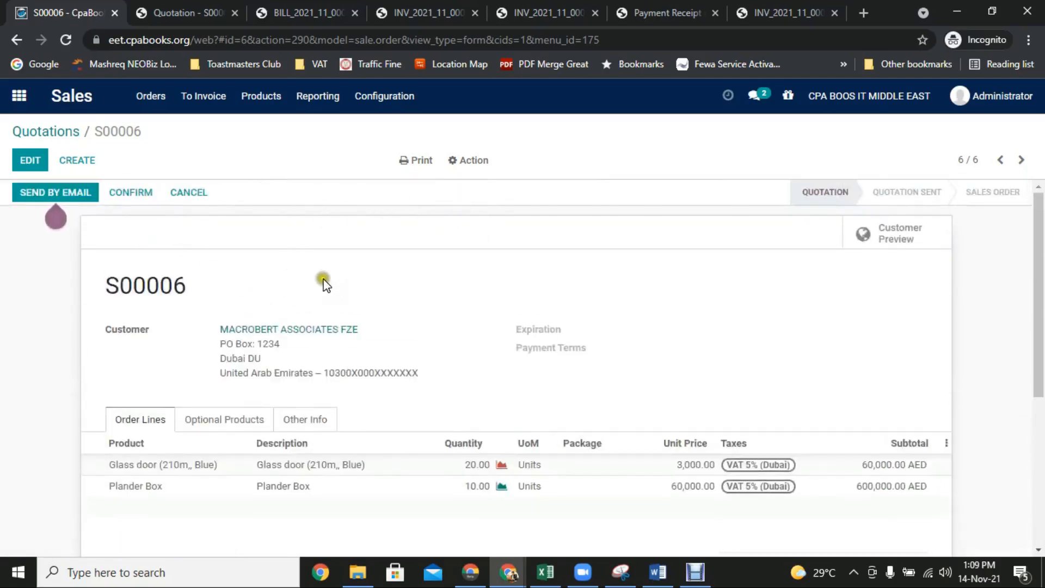
pyautogui.click(132, 193)
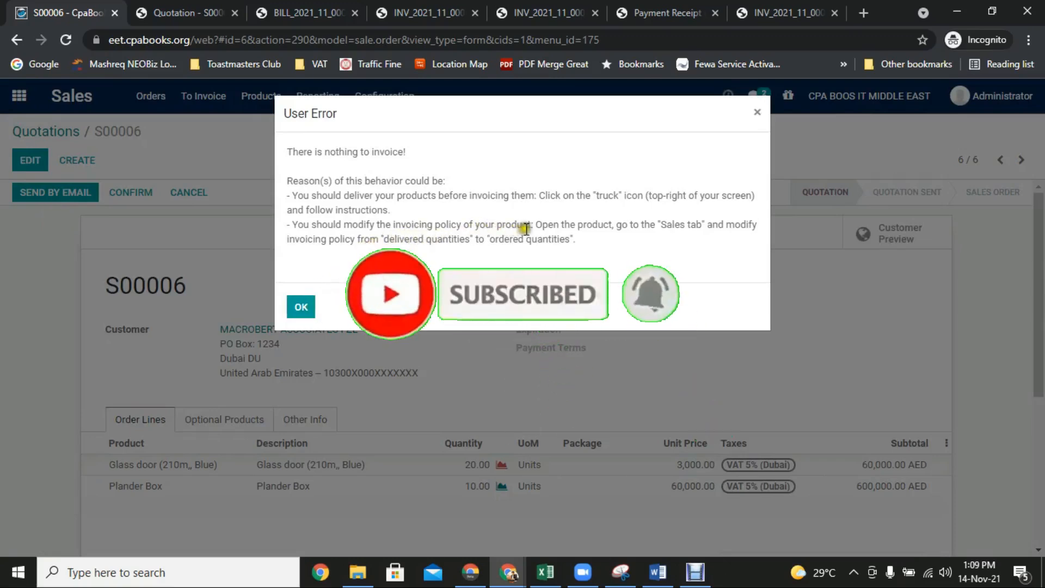
pyautogui.click(295, 306)
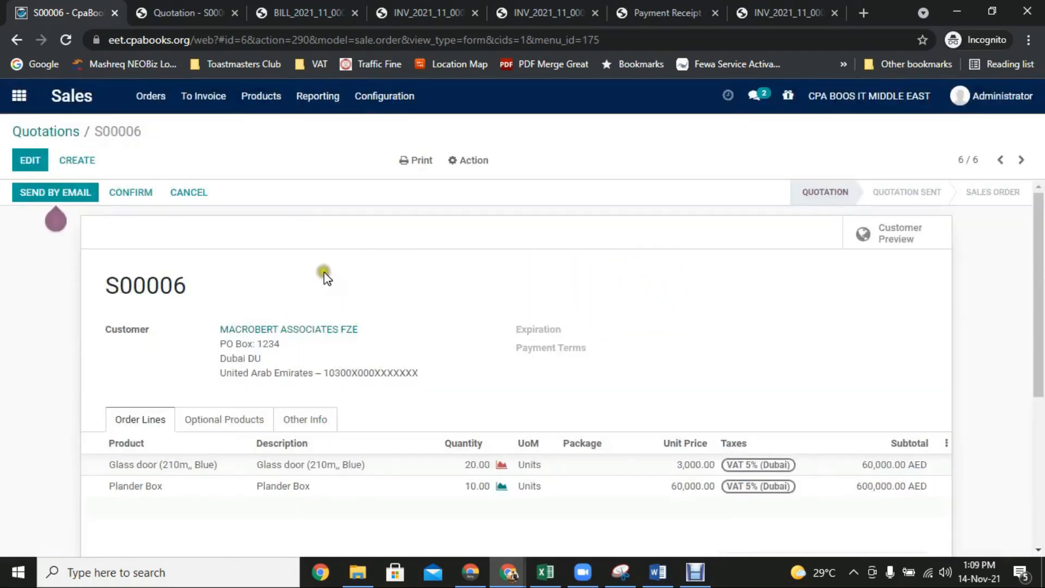
# Reopen the quotation for editing, check its product lines, save it without changes and retry the confirmation.
pyautogui.click(33, 160)
pyautogui.scroll(-1, 263, 303)
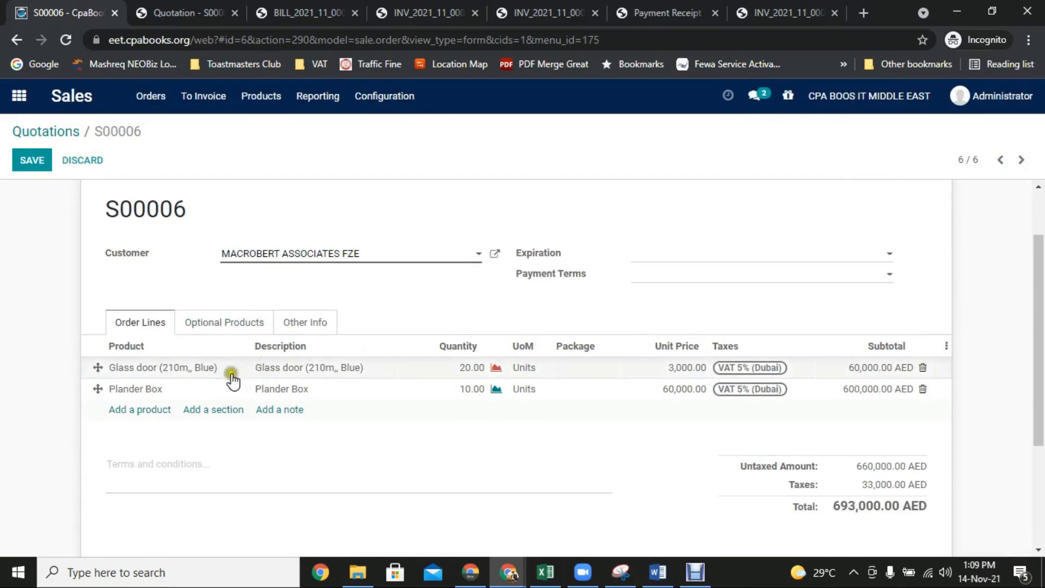
pyautogui.click(189, 377)
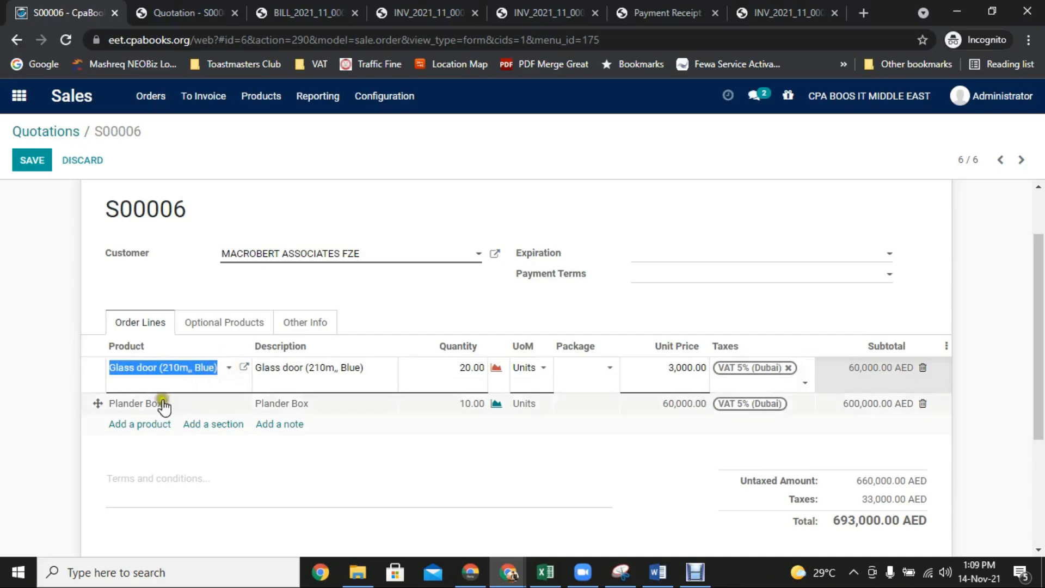
pyautogui.click(48, 168)
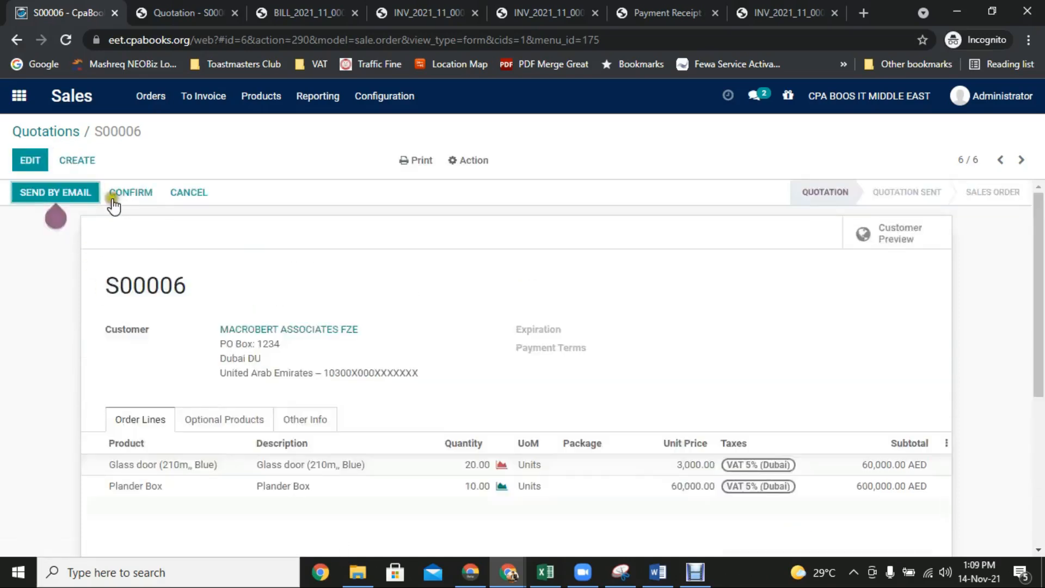
pyautogui.click(123, 193)
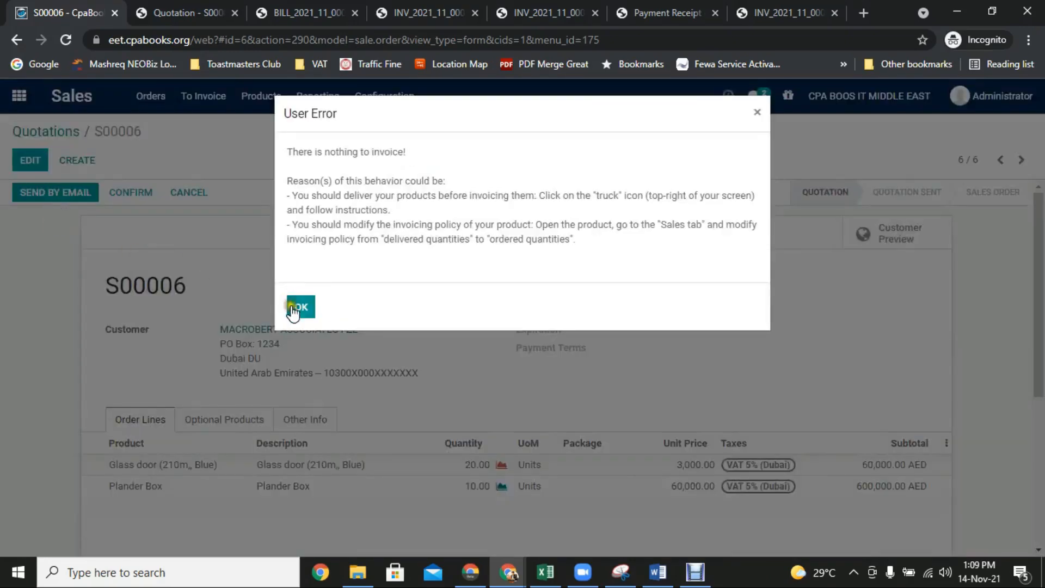
# Reopen the MACROBERT ASSOCIATES FZE quotation S00006 from the quotations list and try again to confirm it.
pyautogui.click(294, 308)
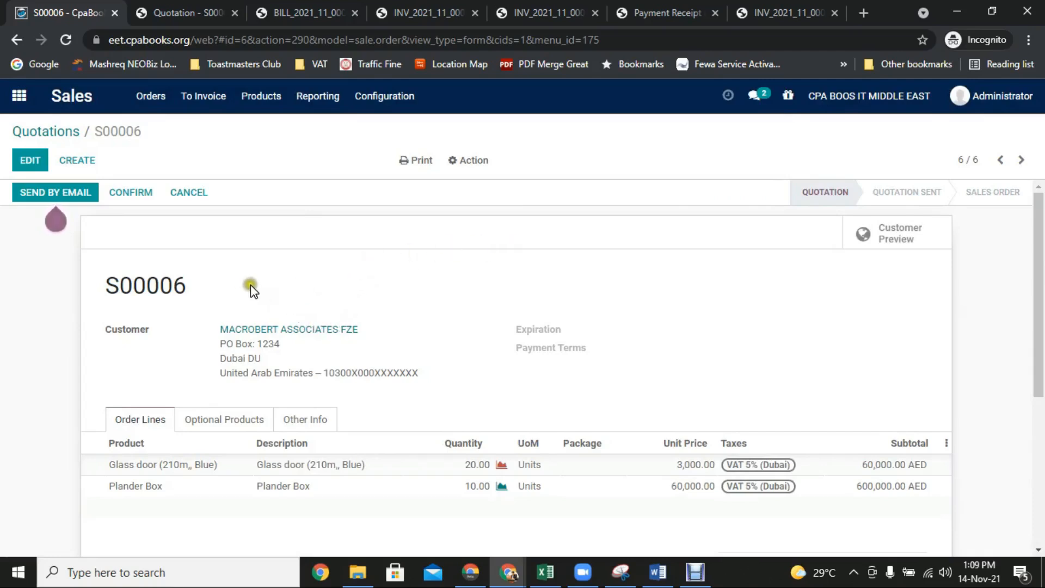
pyautogui.click(44, 131)
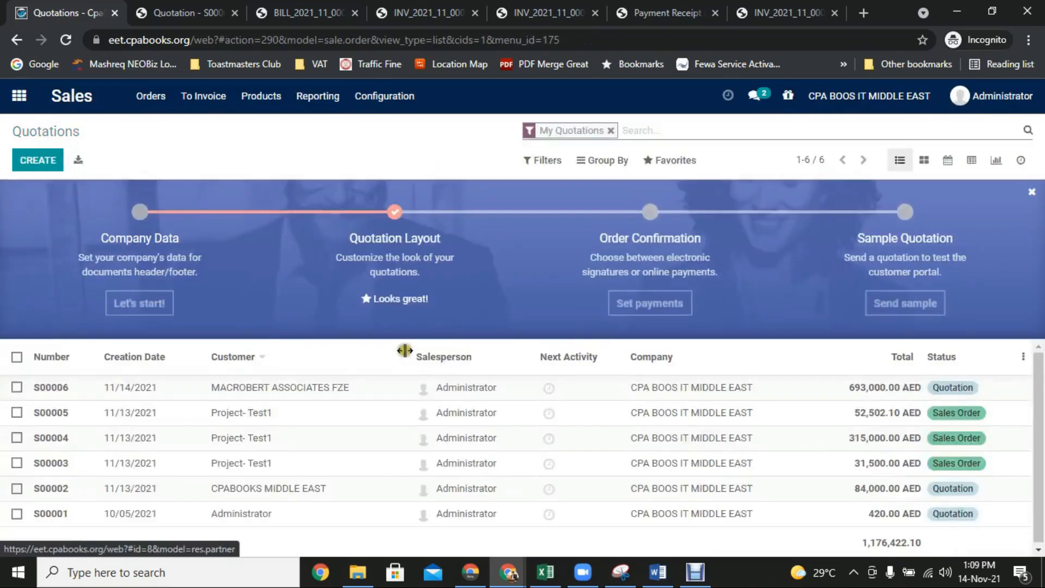
pyautogui.click(325, 396)
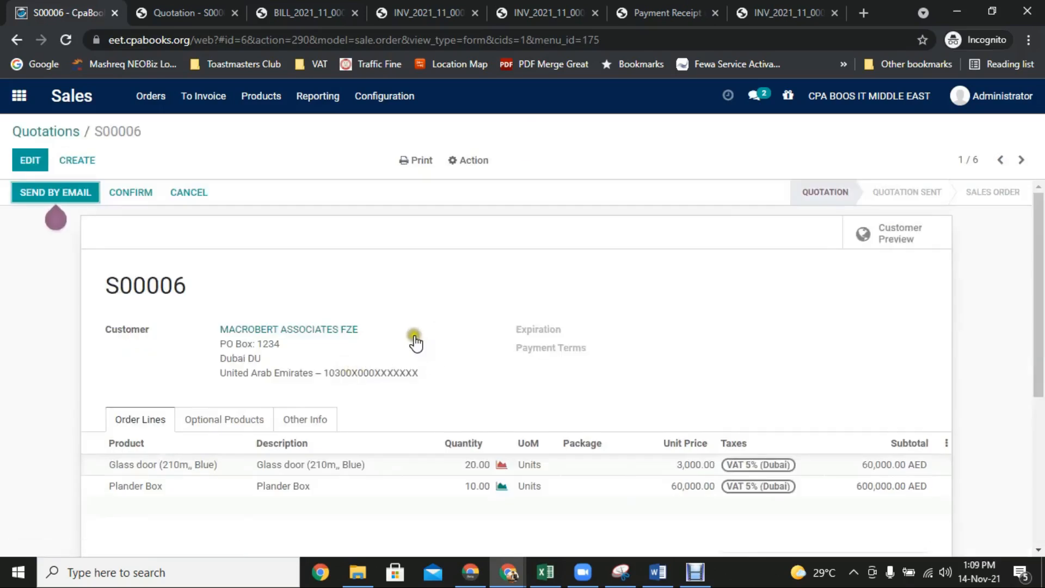
pyautogui.click(138, 199)
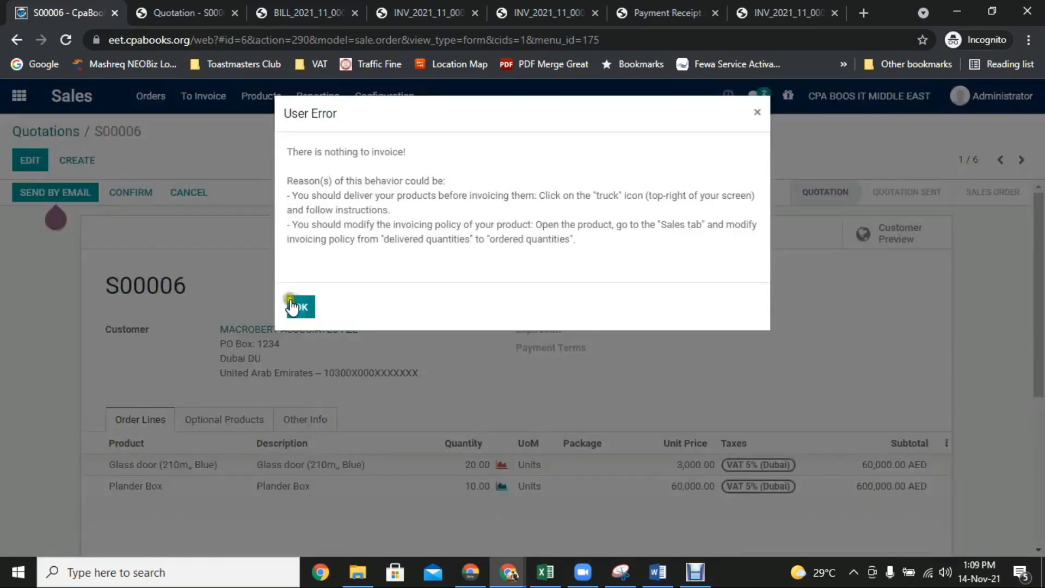
pyautogui.click(292, 306)
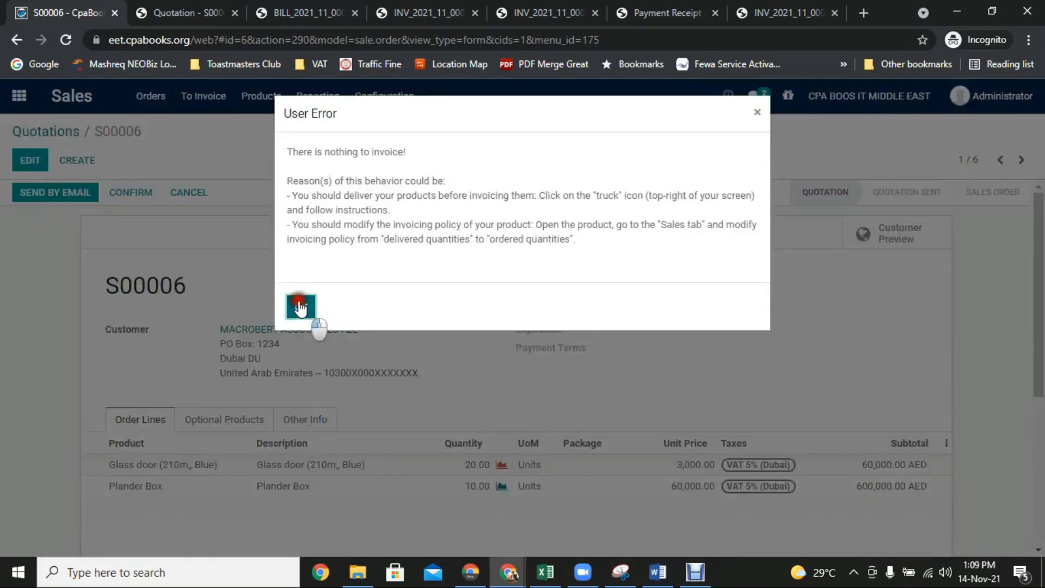
# Return to the quotations list, open the MACROBERT ASSOCIATES FZE quotation S00006 and duplicate it.
pyautogui.click(47, 130)
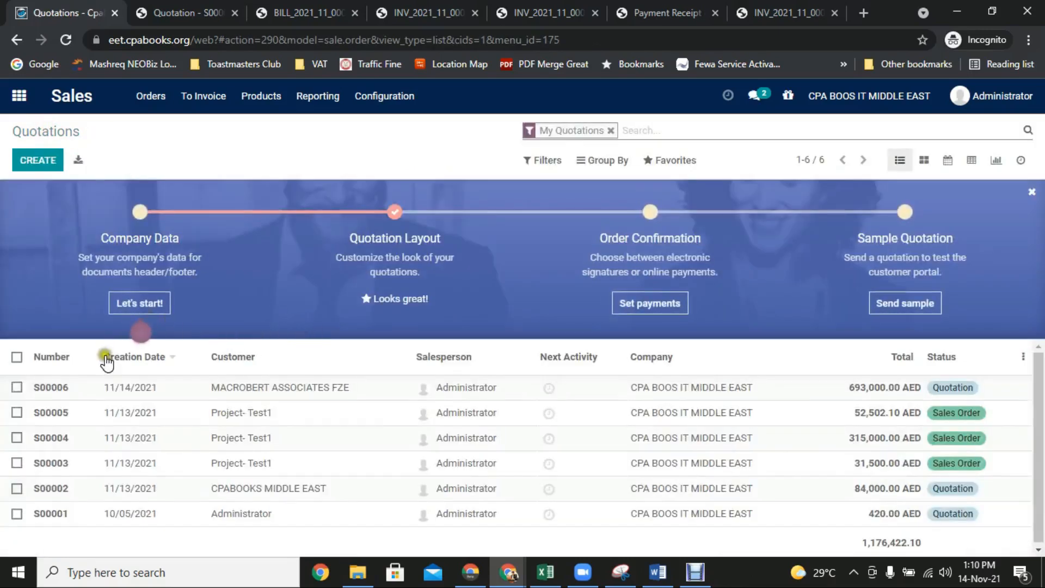
pyautogui.click(232, 390)
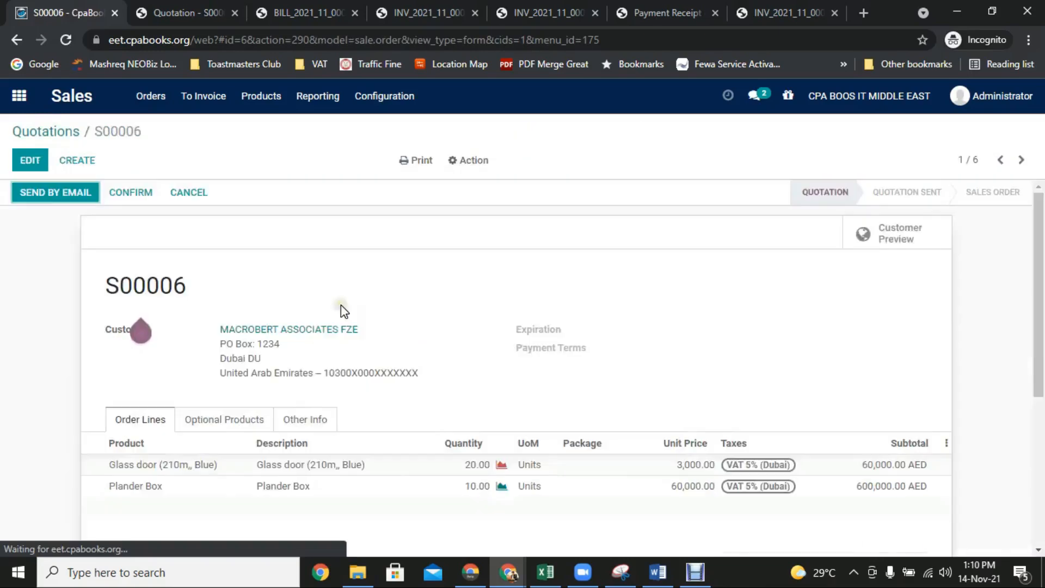
pyautogui.click(469, 160)
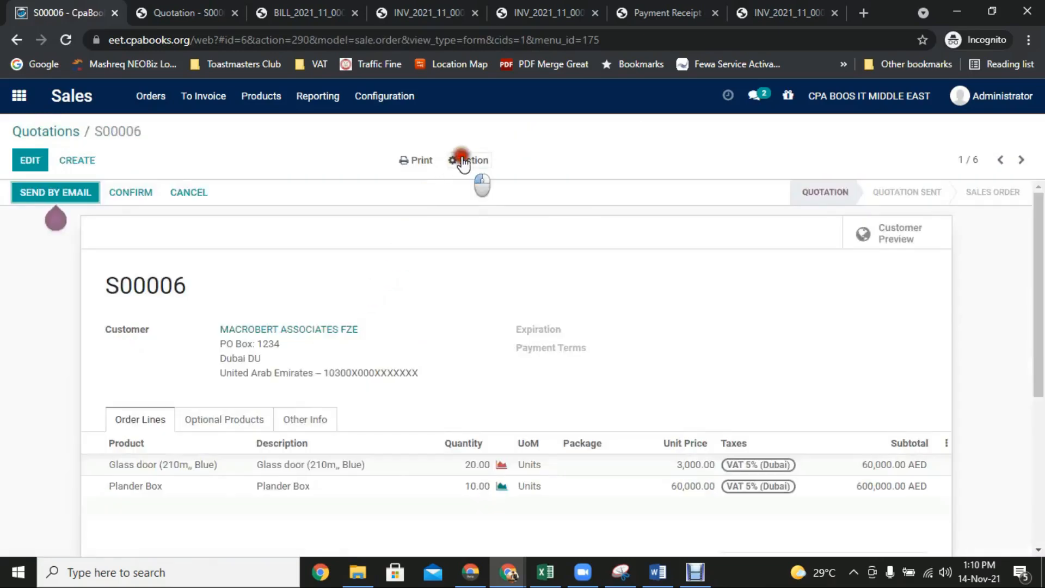
pyautogui.click(479, 184)
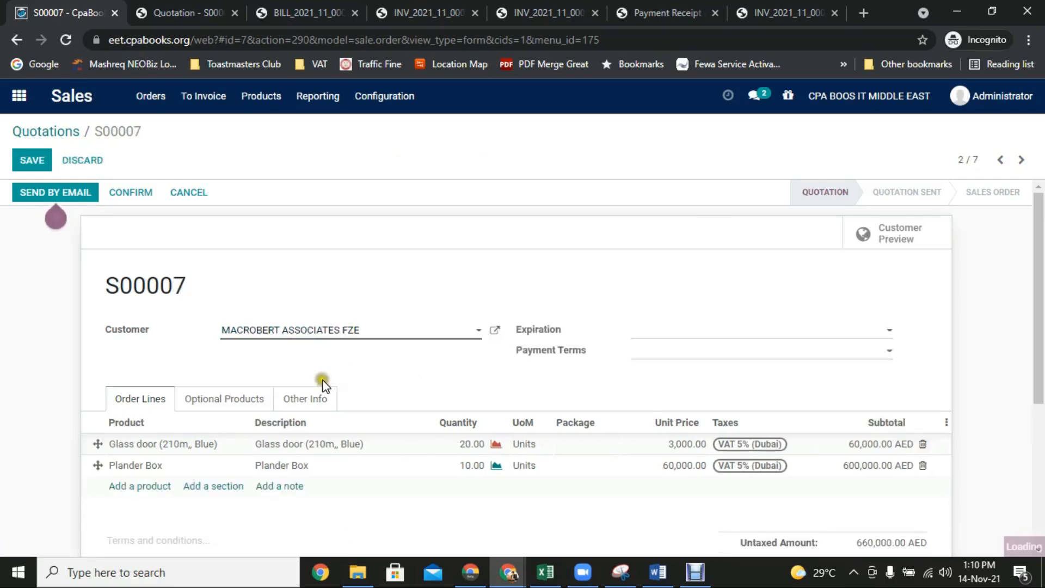
# Replace the duplicated quotation's products with Glass door (210m,, white) on the first line and Pipe Installation on the second.
pyautogui.scroll(-2, 326, 381)
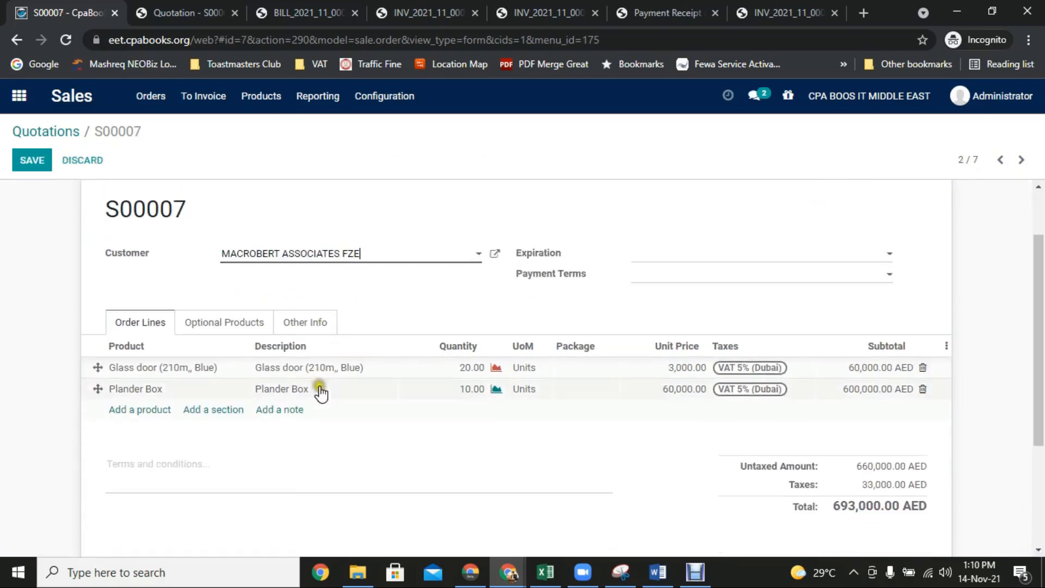
pyautogui.click(206, 368)
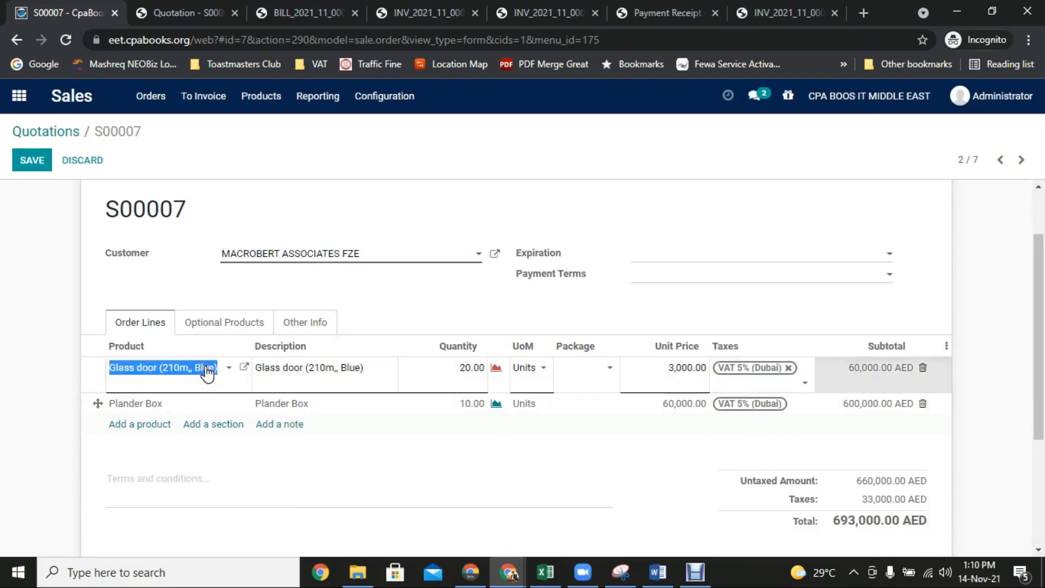
pyautogui.write('G')
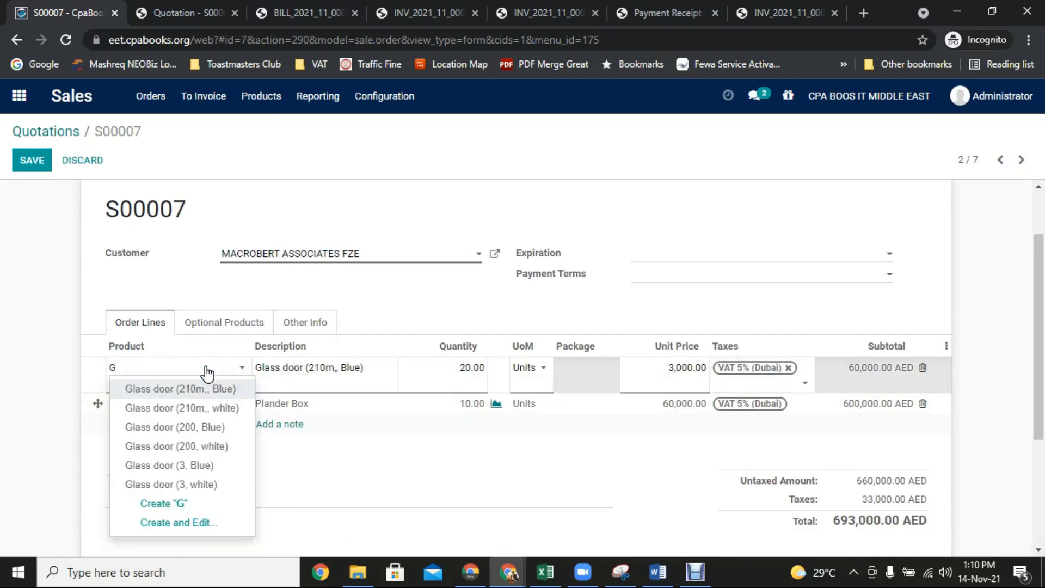
pyautogui.click(184, 407)
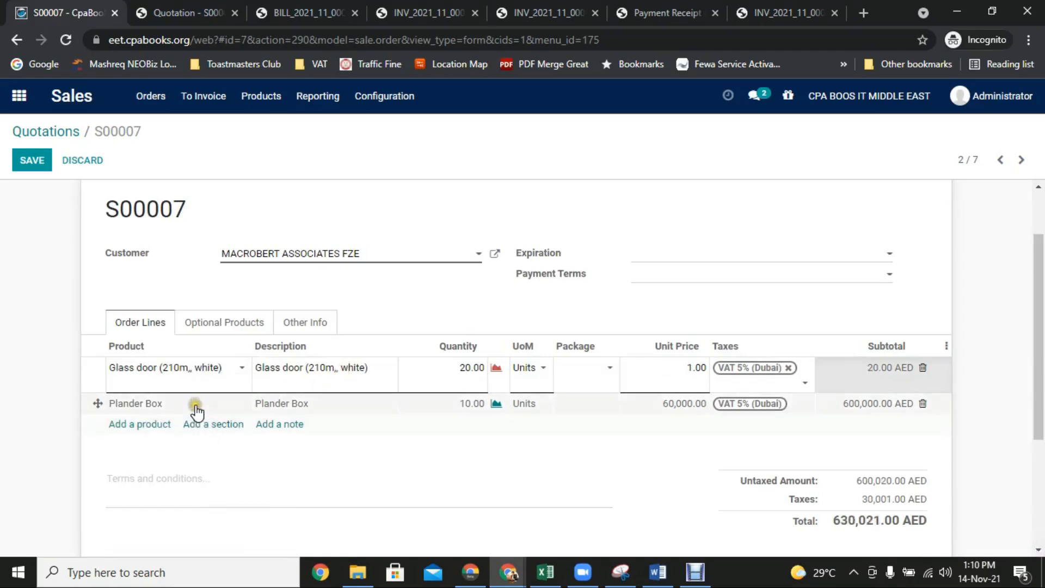
pyautogui.click(478, 443)
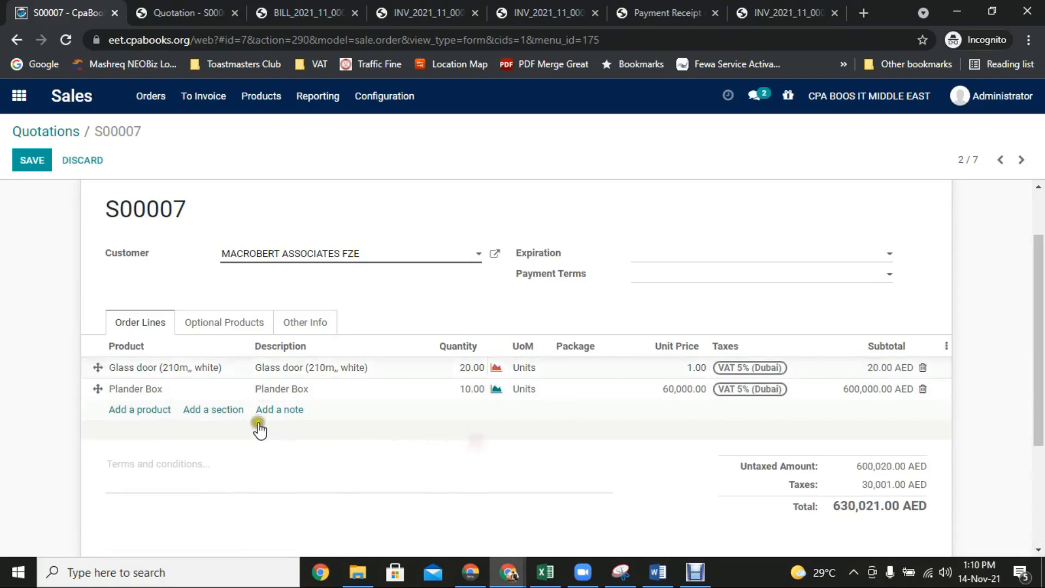
pyautogui.click(182, 390)
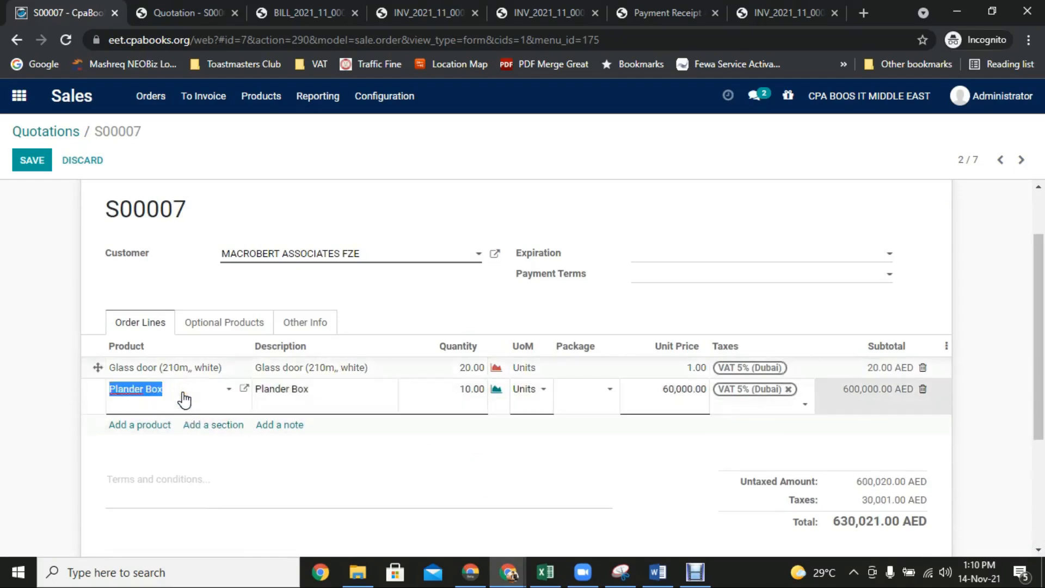
pyautogui.write('PIP')
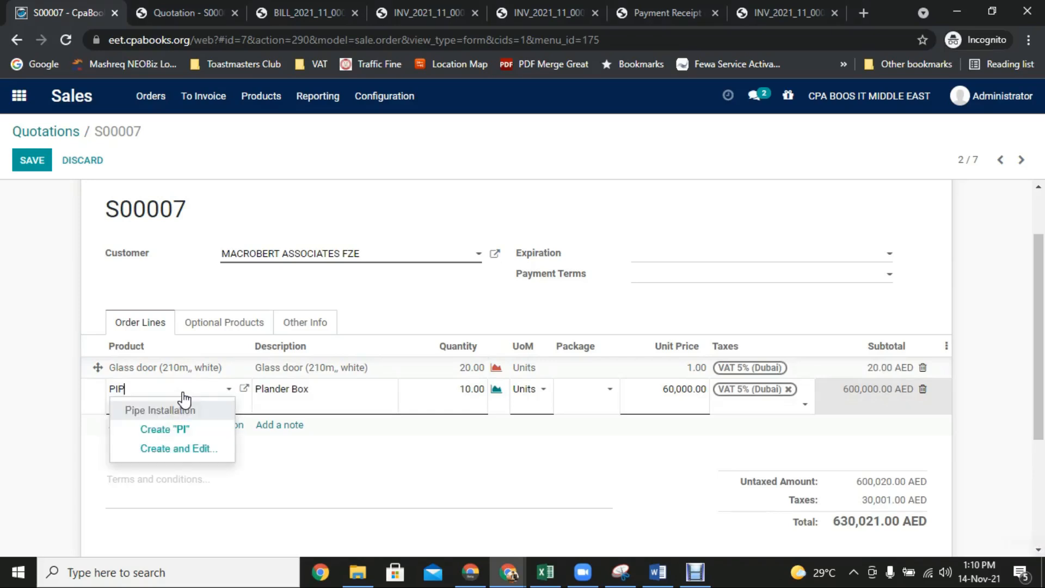
pyautogui.click(173, 411)
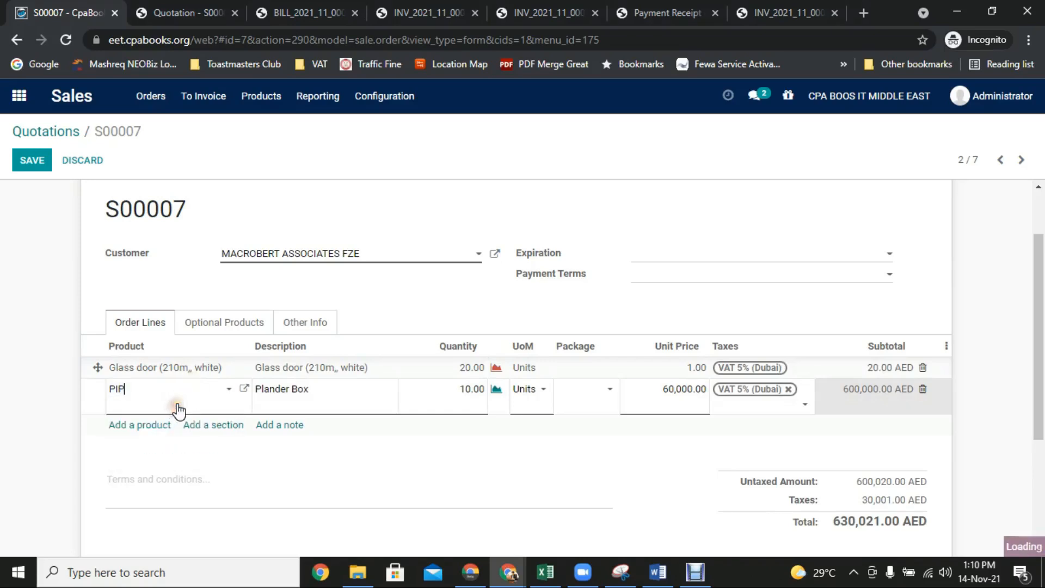
# Set the unit price to 4000 for the white glass door and 50000 for Pipe Installation, and save the quotation.
pyautogui.click(658, 372)
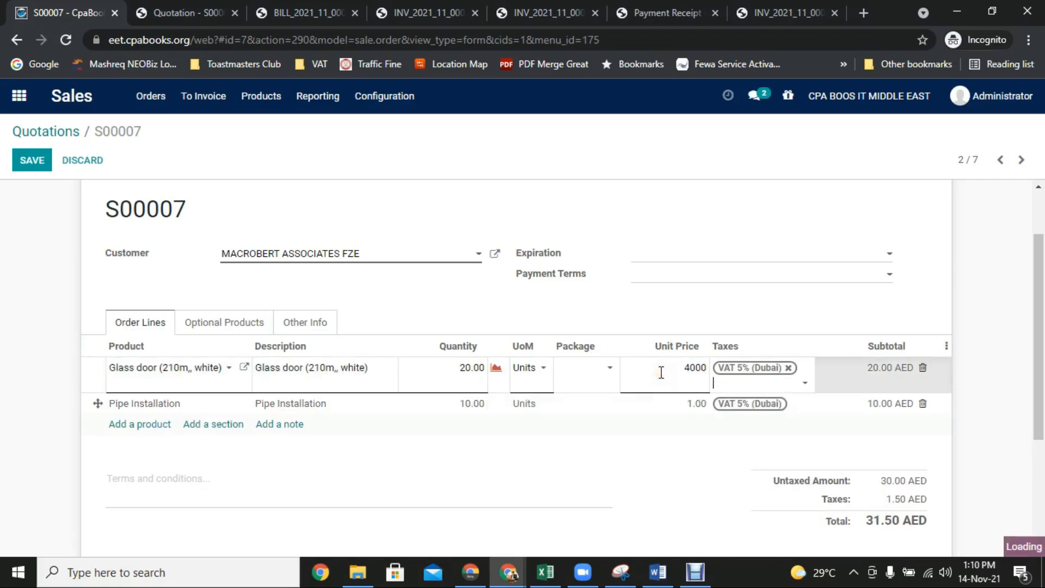
pyautogui.click(680, 403)
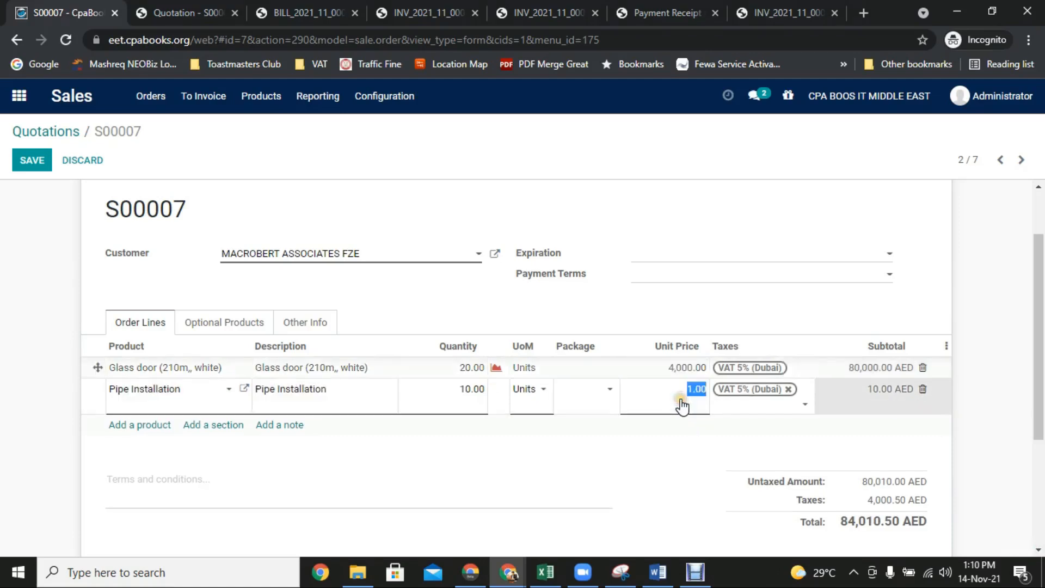
pyautogui.write('50000')
pyautogui.press('Tab')
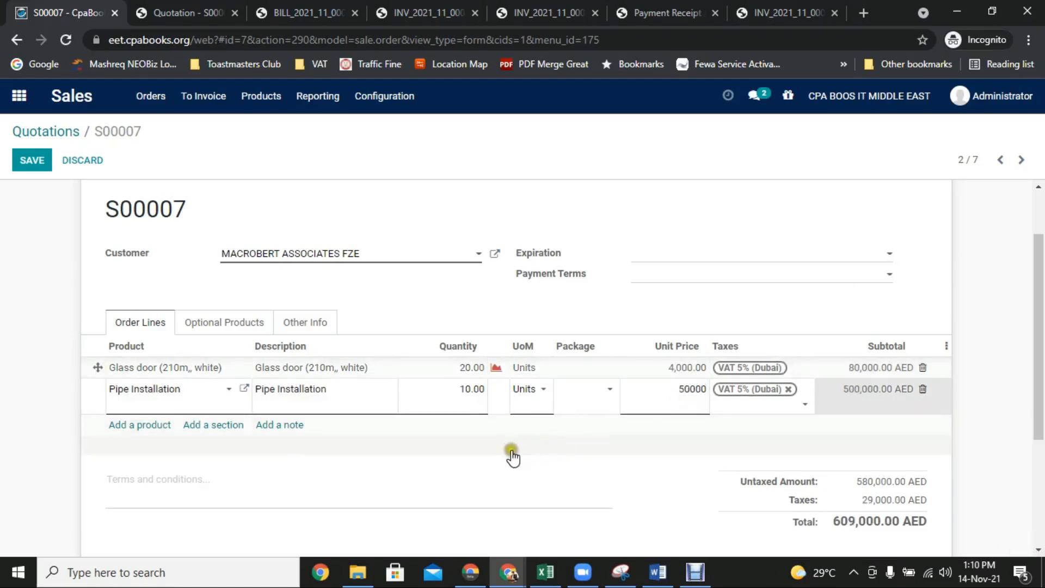
pyautogui.scroll(2, 506, 457)
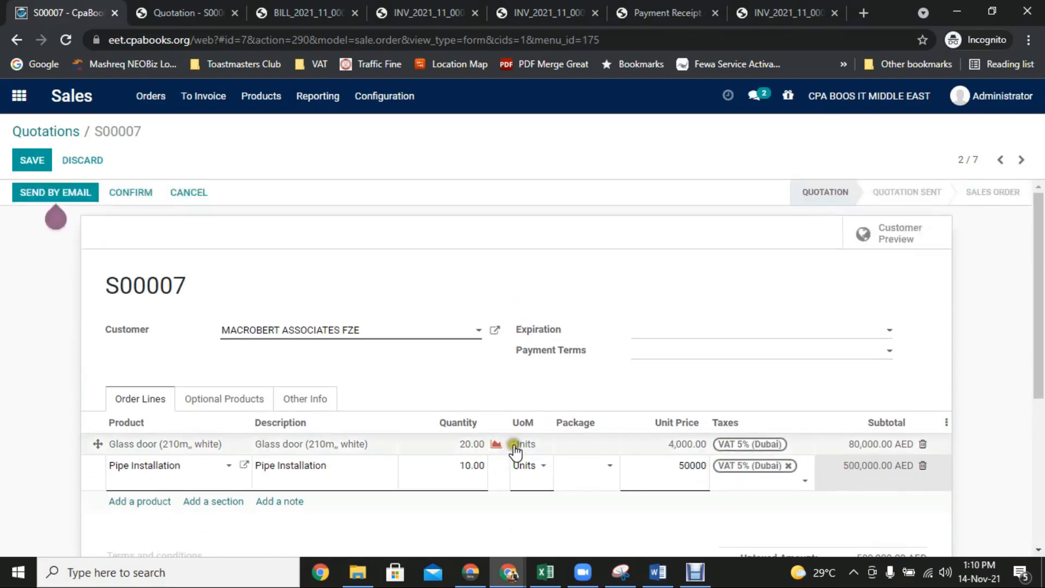
pyautogui.scroll(-3, 382, 440)
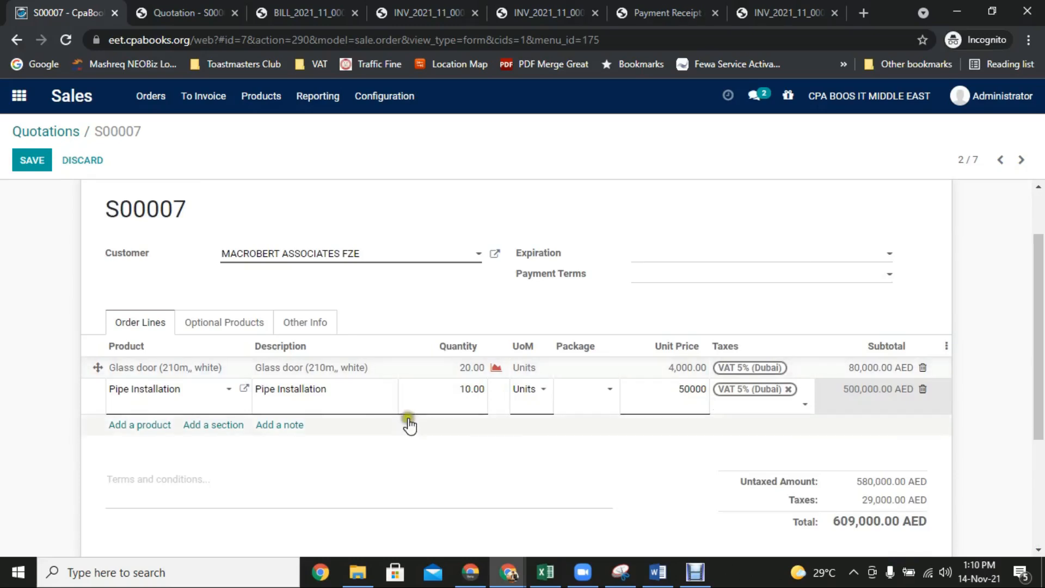
pyautogui.scroll(3, 282, 354)
pyautogui.click(33, 161)
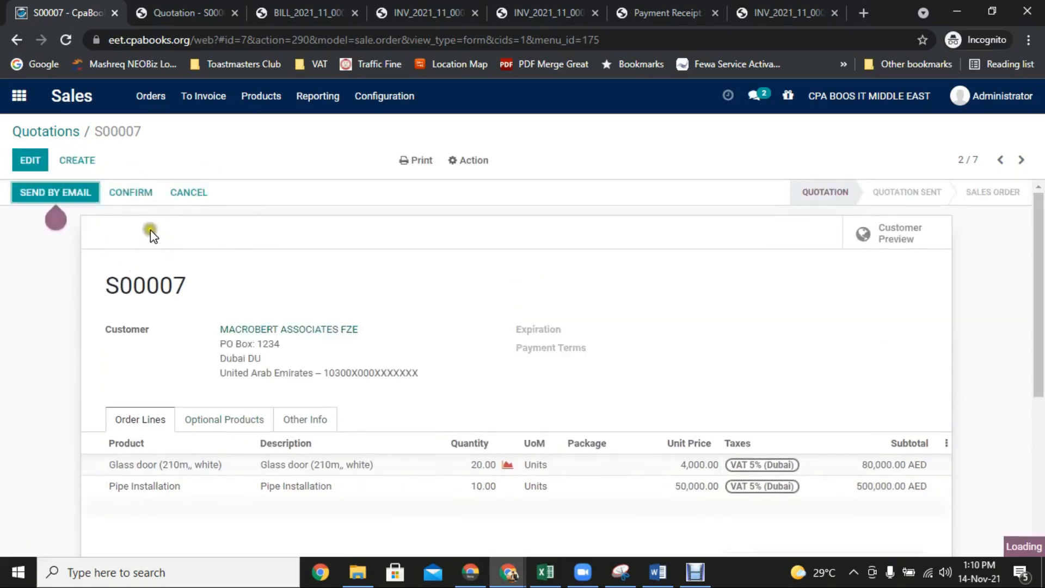
# Try to confirm the duplicated quotation, dismiss the dialog, and look through its order lines and totals.
pyautogui.click(131, 194)
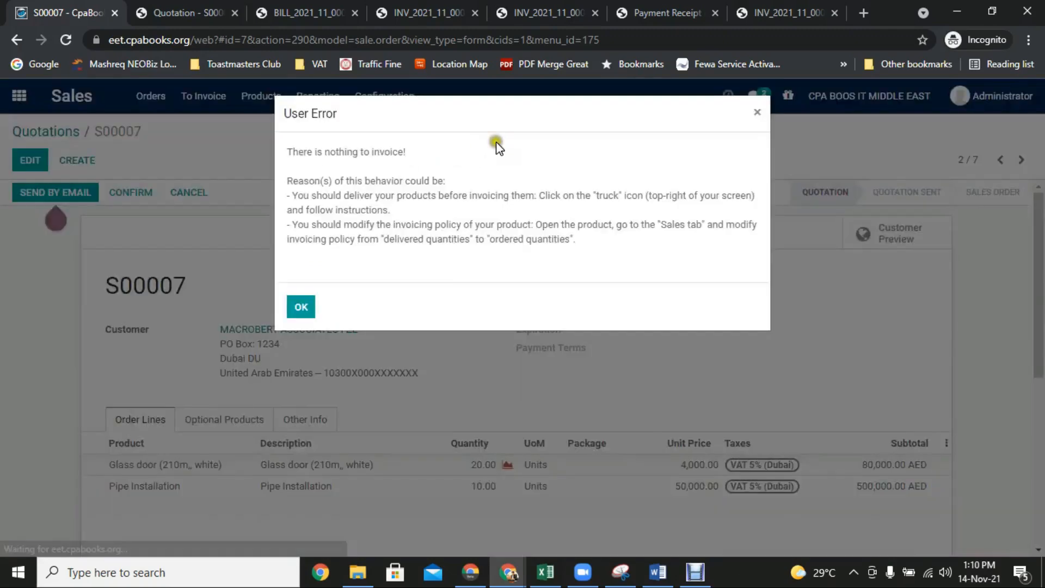
pyautogui.click(301, 306)
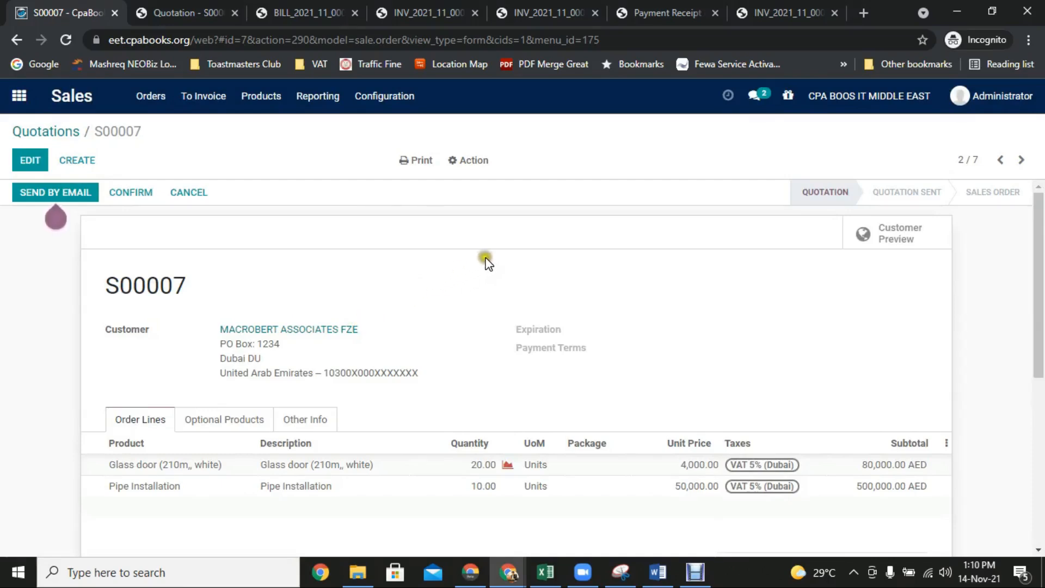
pyautogui.scroll(-3, 487, 263)
pyautogui.scroll(3, 484, 261)
pyautogui.scroll(-4, 481, 272)
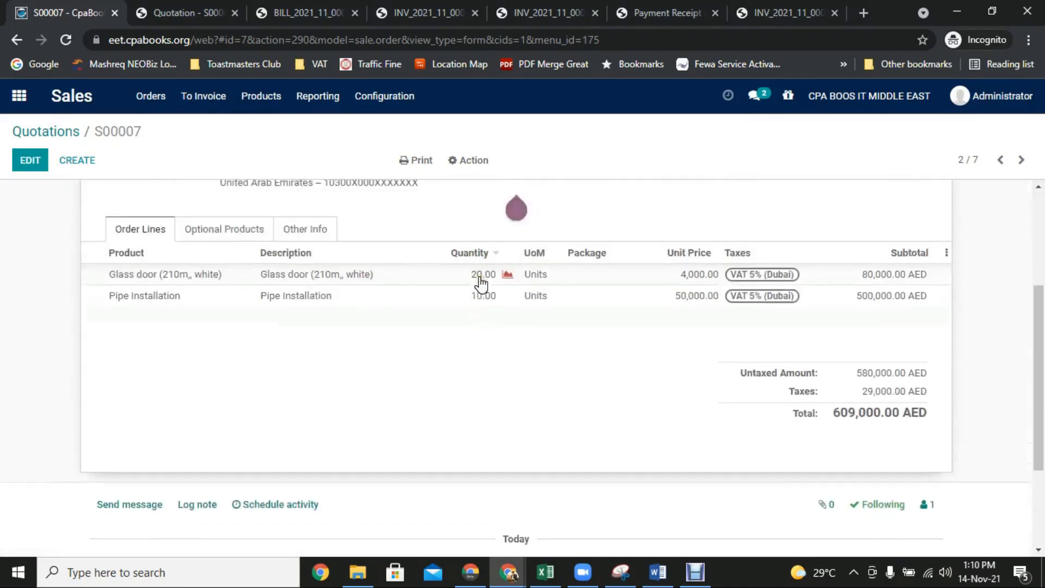
pyautogui.scroll(3, 480, 283)
pyautogui.scroll(-3, 476, 281)
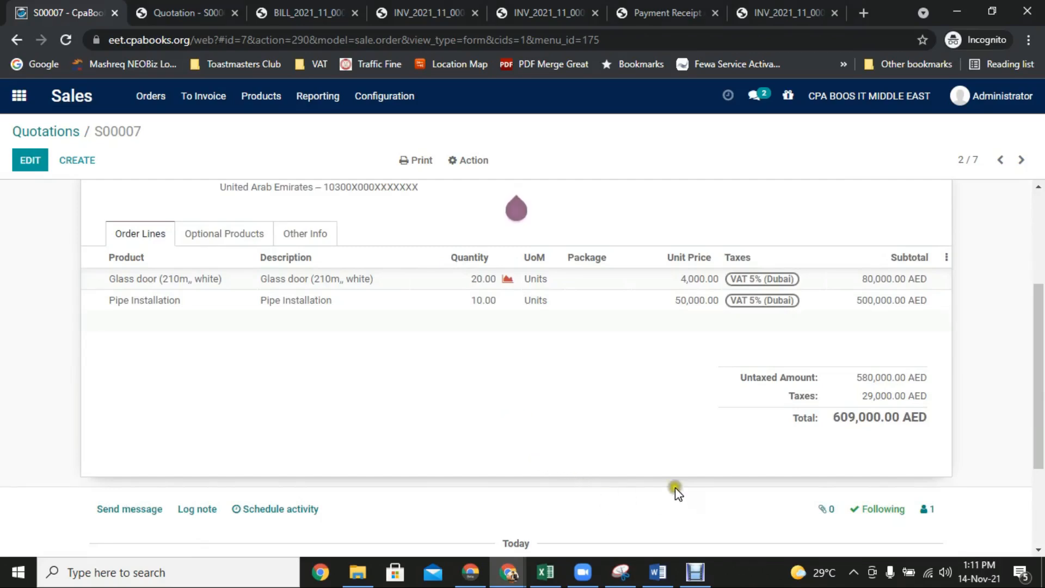
pyautogui.click(697, 563)
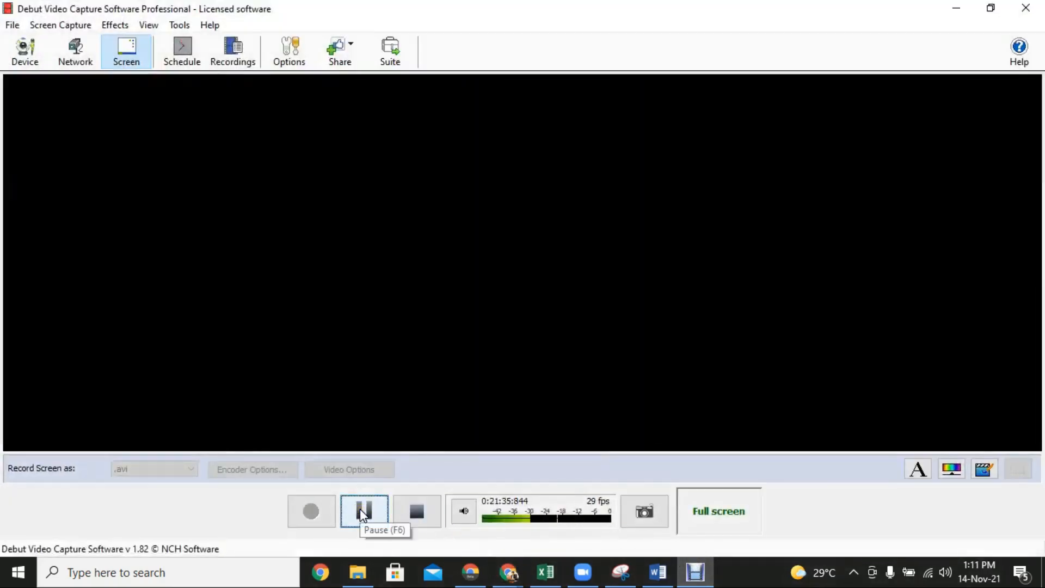
pyautogui.click(416, 513)
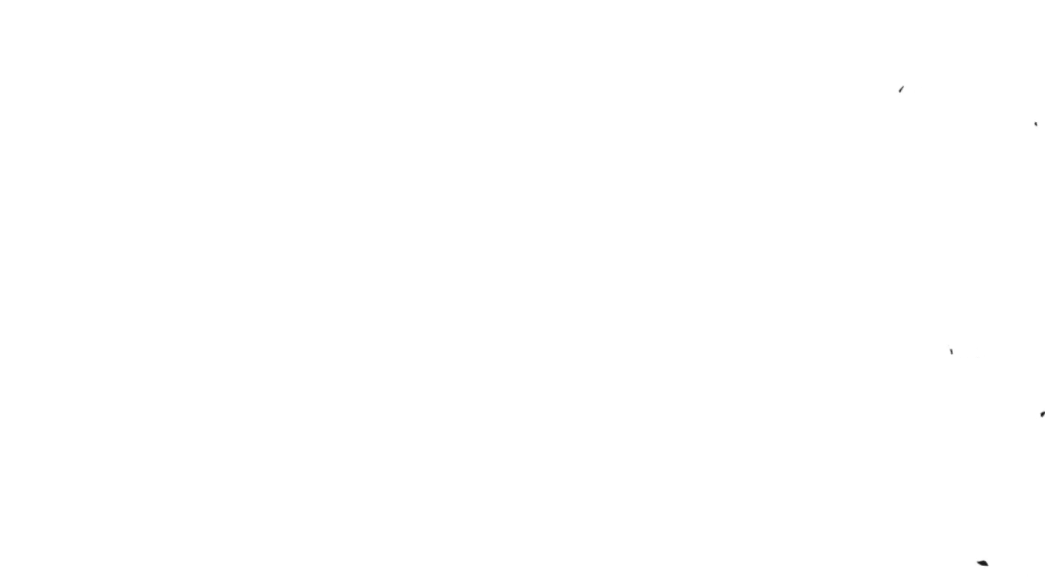